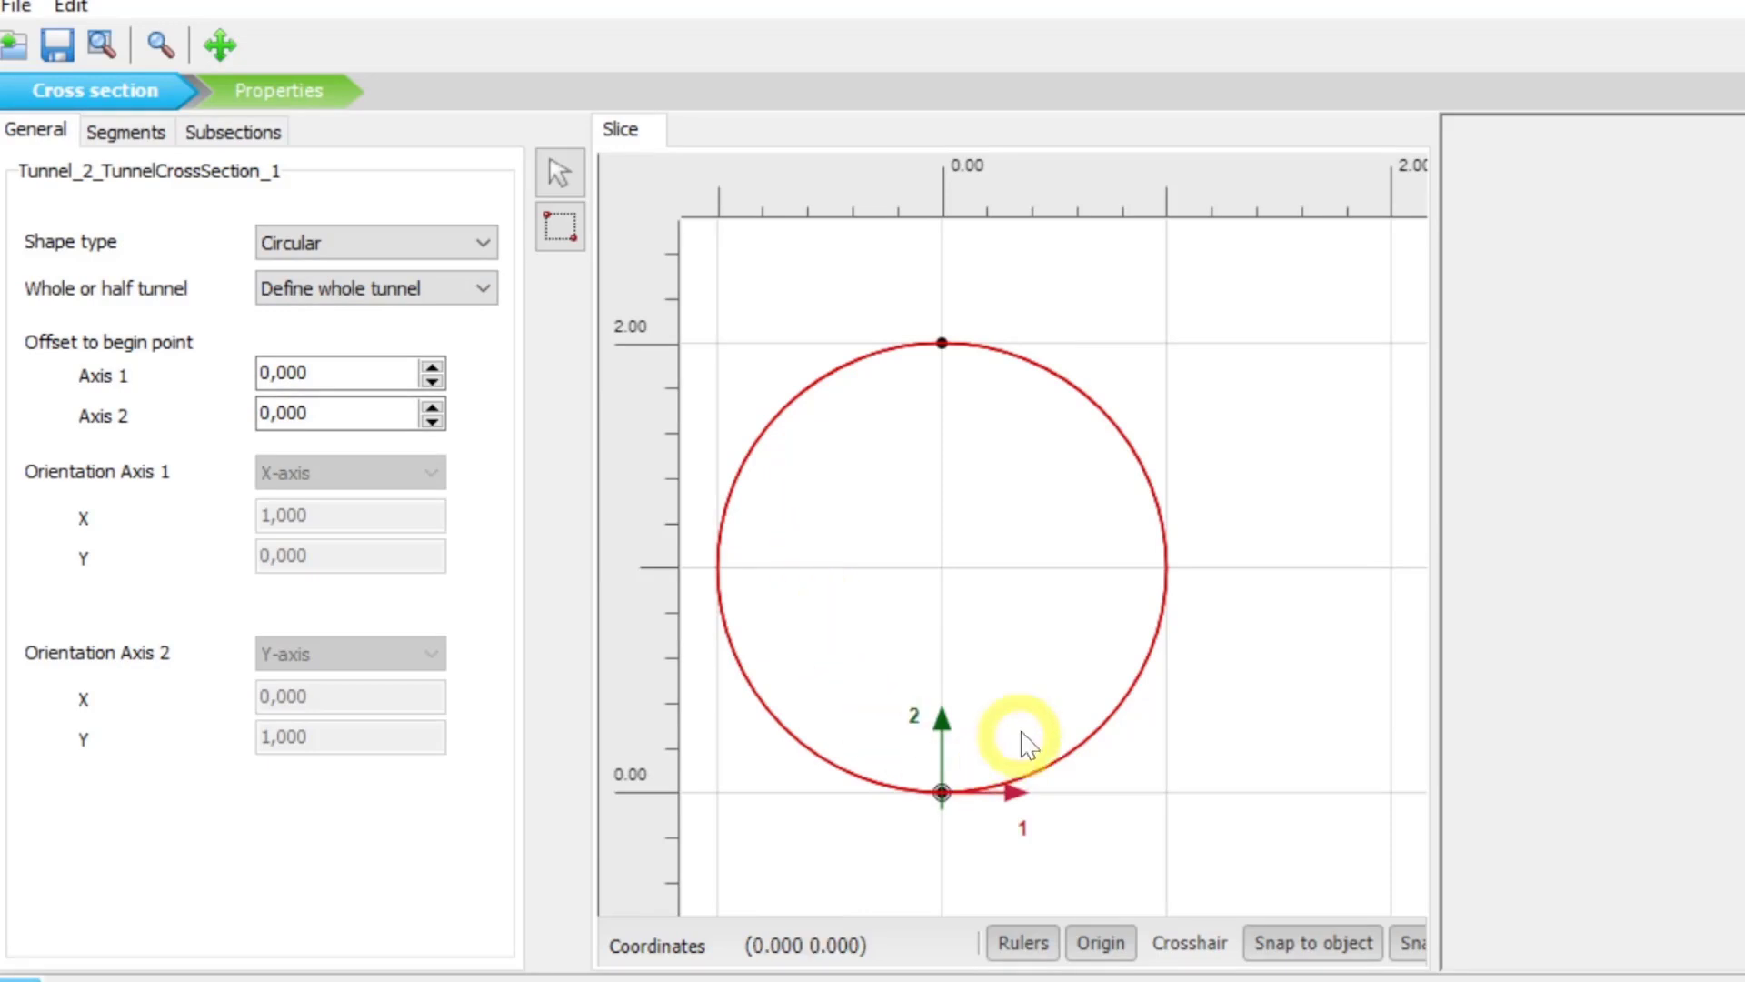
Check the tunnel geometry figure and set the circular cross section to define only the right half
key("alt+Tab")
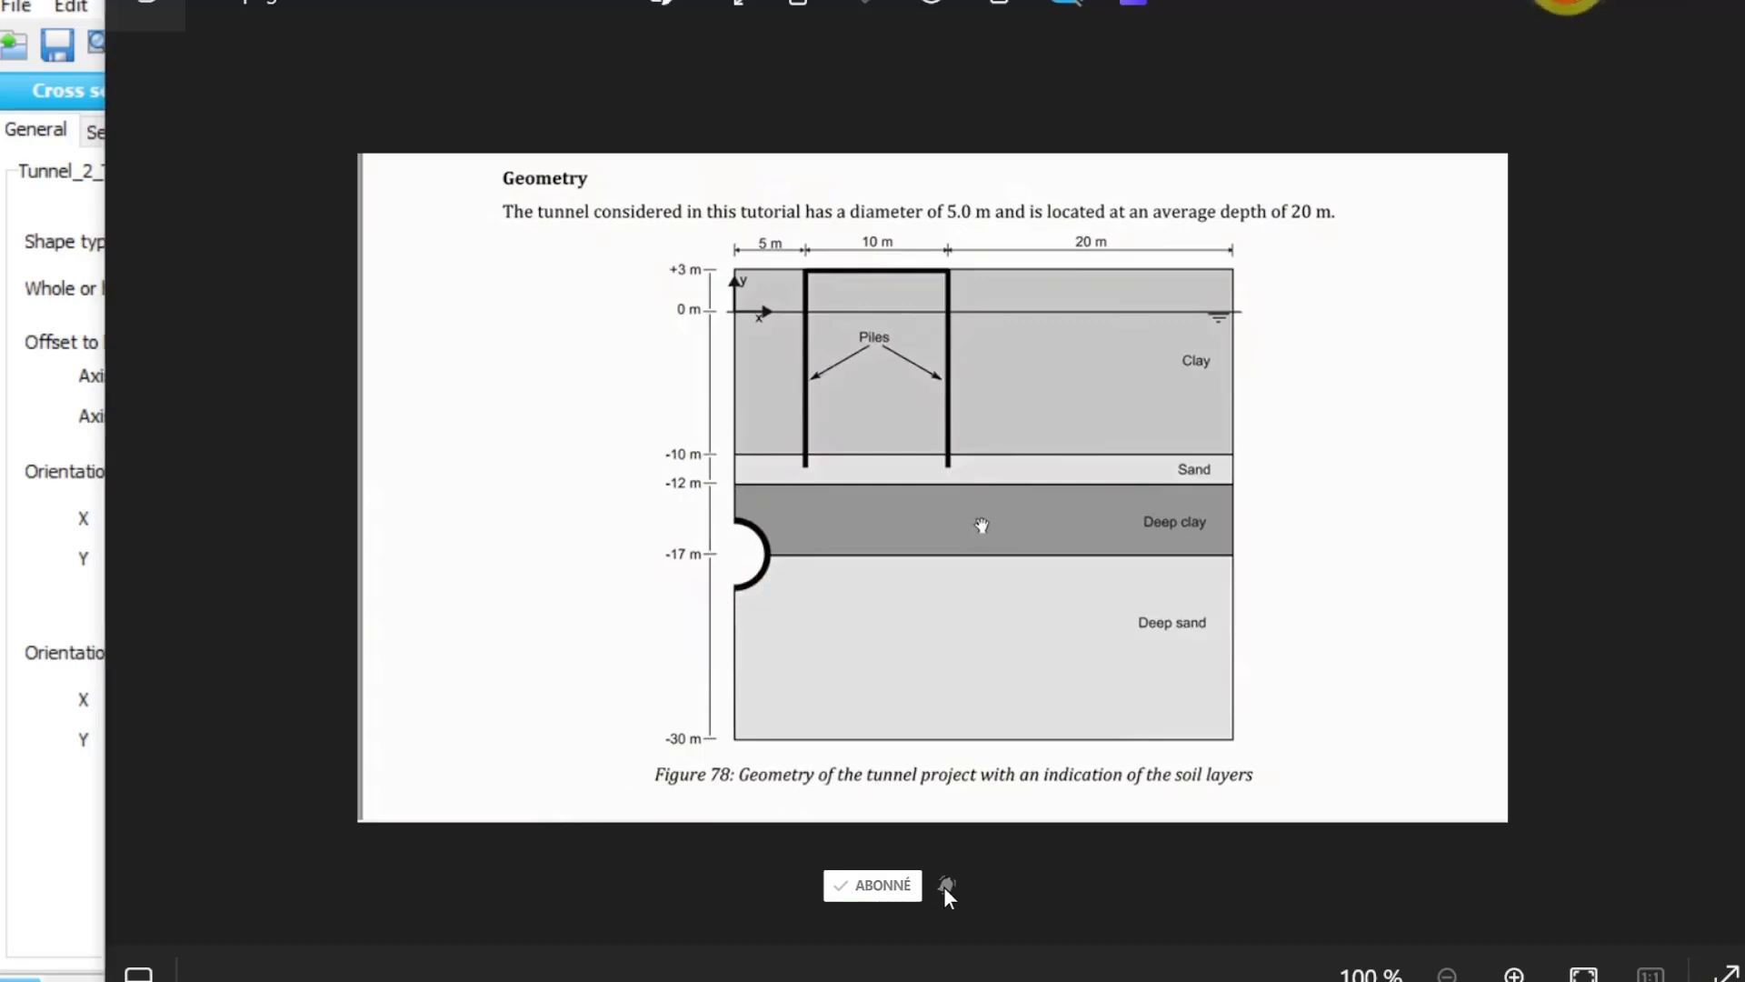
key("alt+Tab")
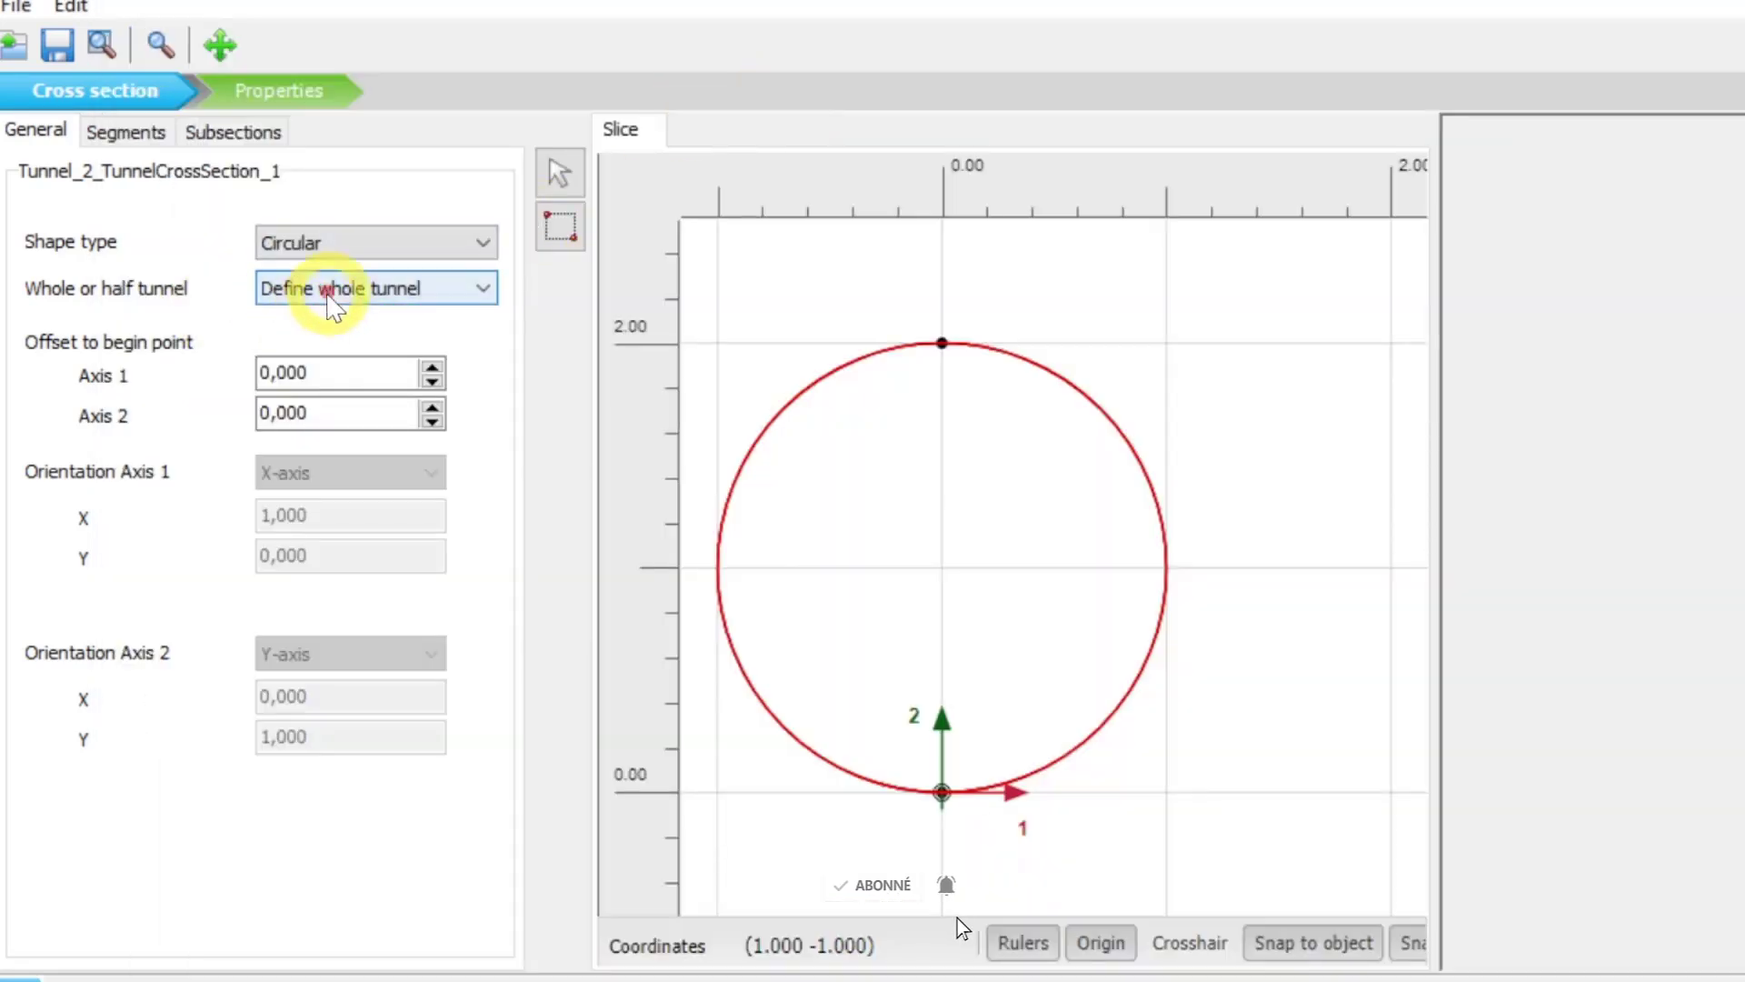
left_click(320, 300)
left_click(400, 342)
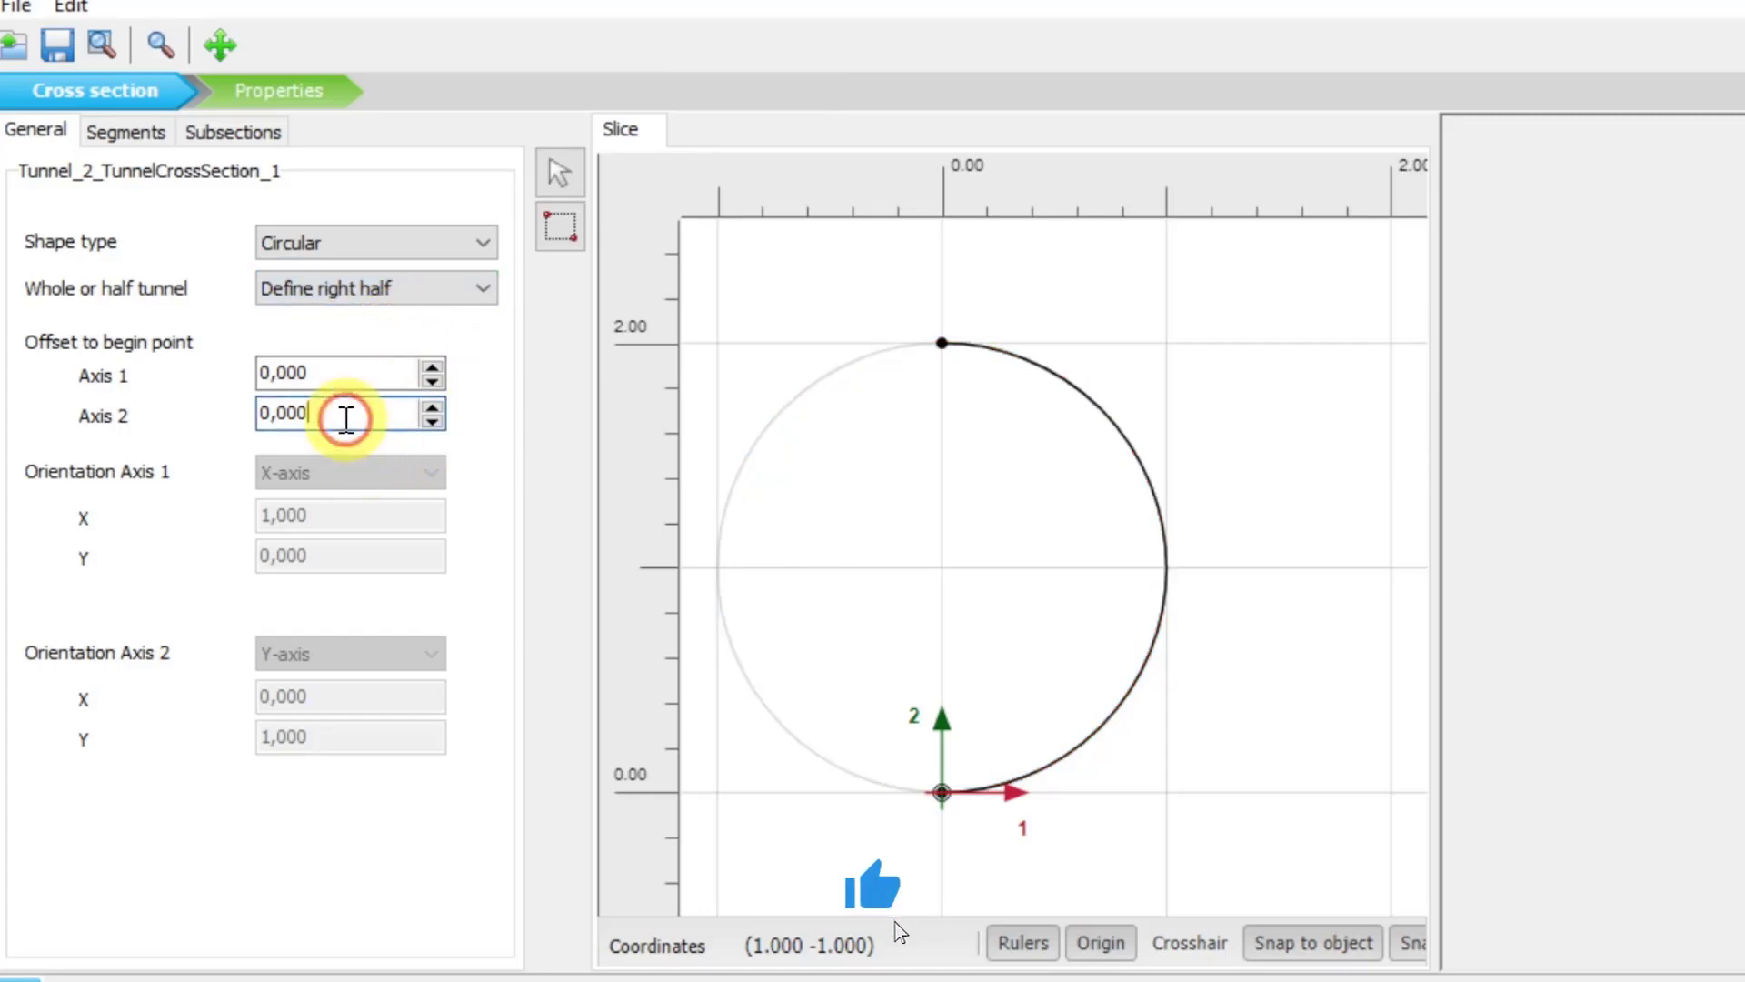
Set the Axis 2 offset to the begin point of the tunnel cross section to -2,5
left_click_drag(347, 418, 257, 434)
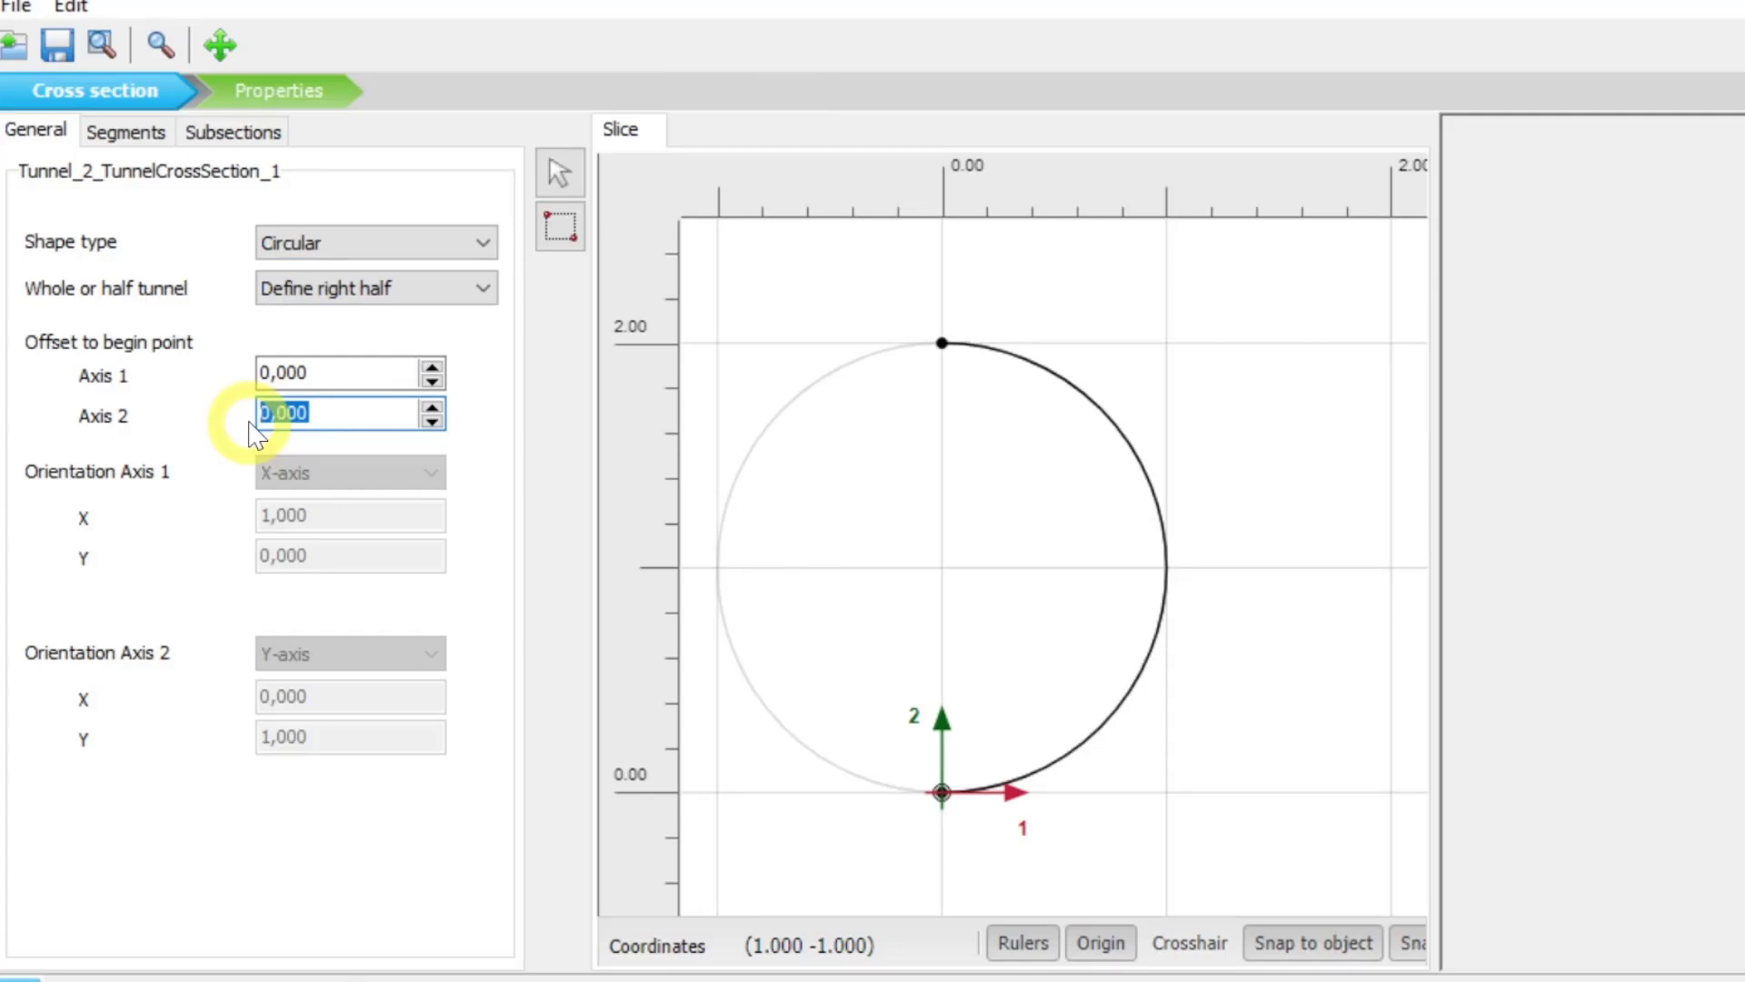
type("6")
key("BackSpace")
type("-2,5")
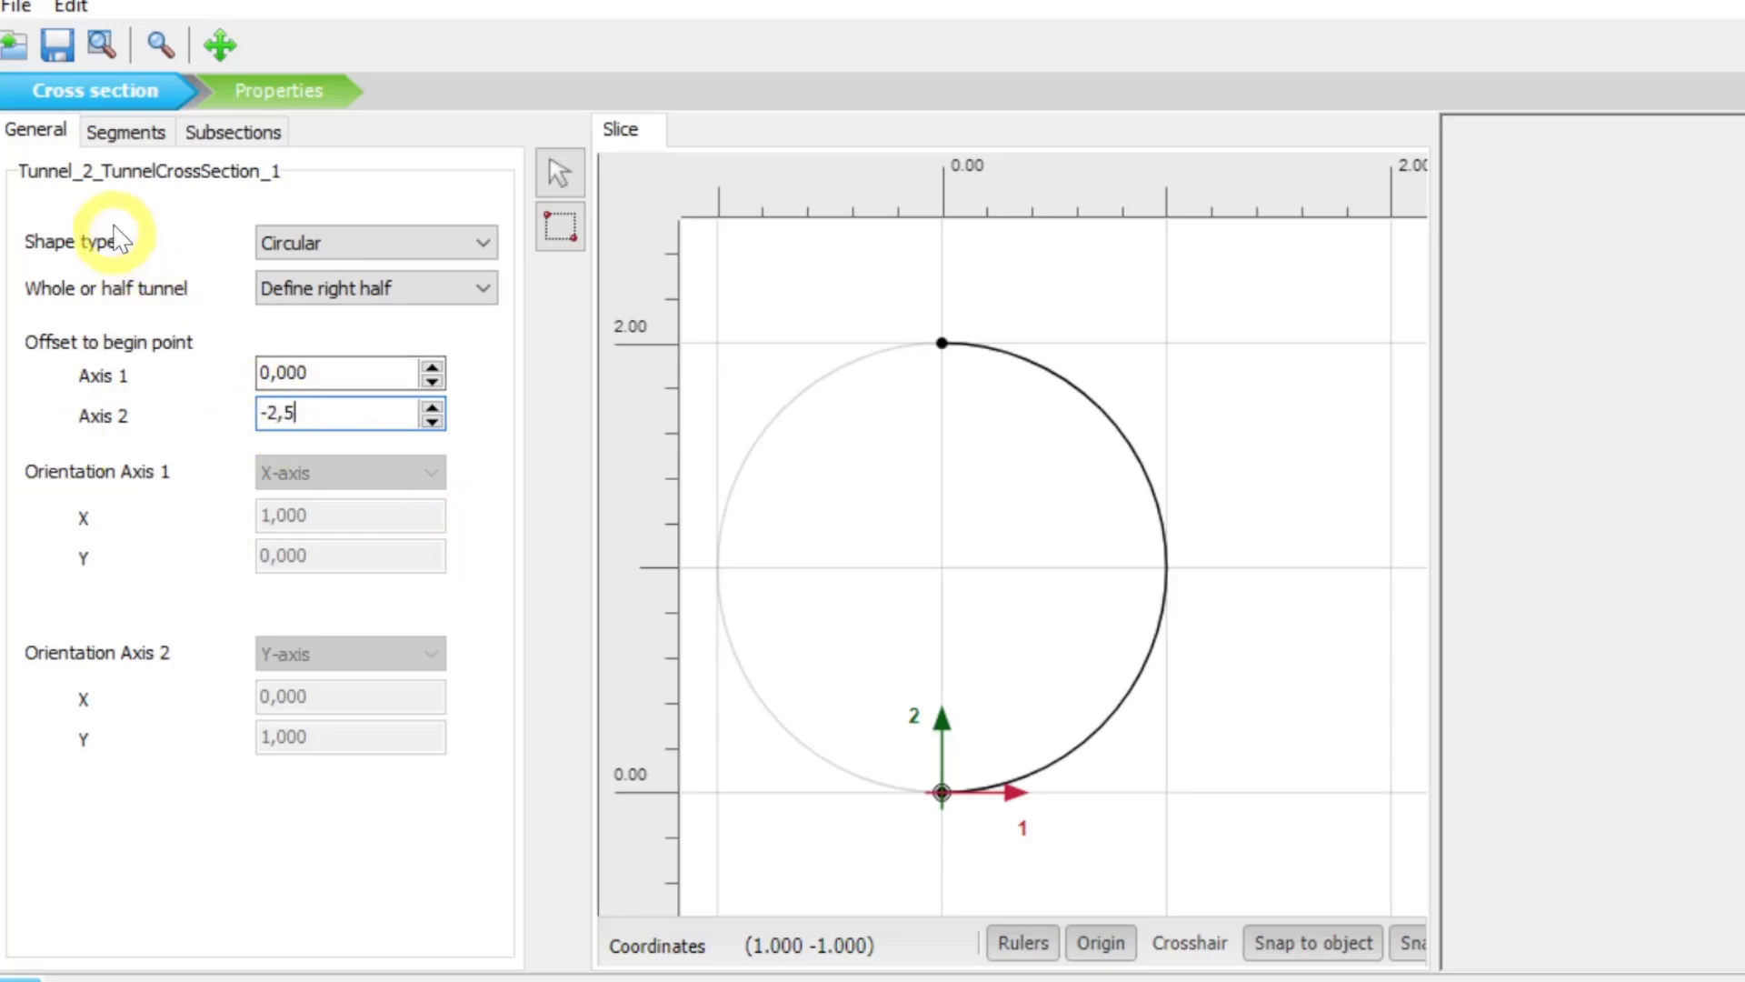
Set the radius of the tunnel's arc segment to 2,5 m, consulting the geometry figure for the diameter
left_click(141, 131)
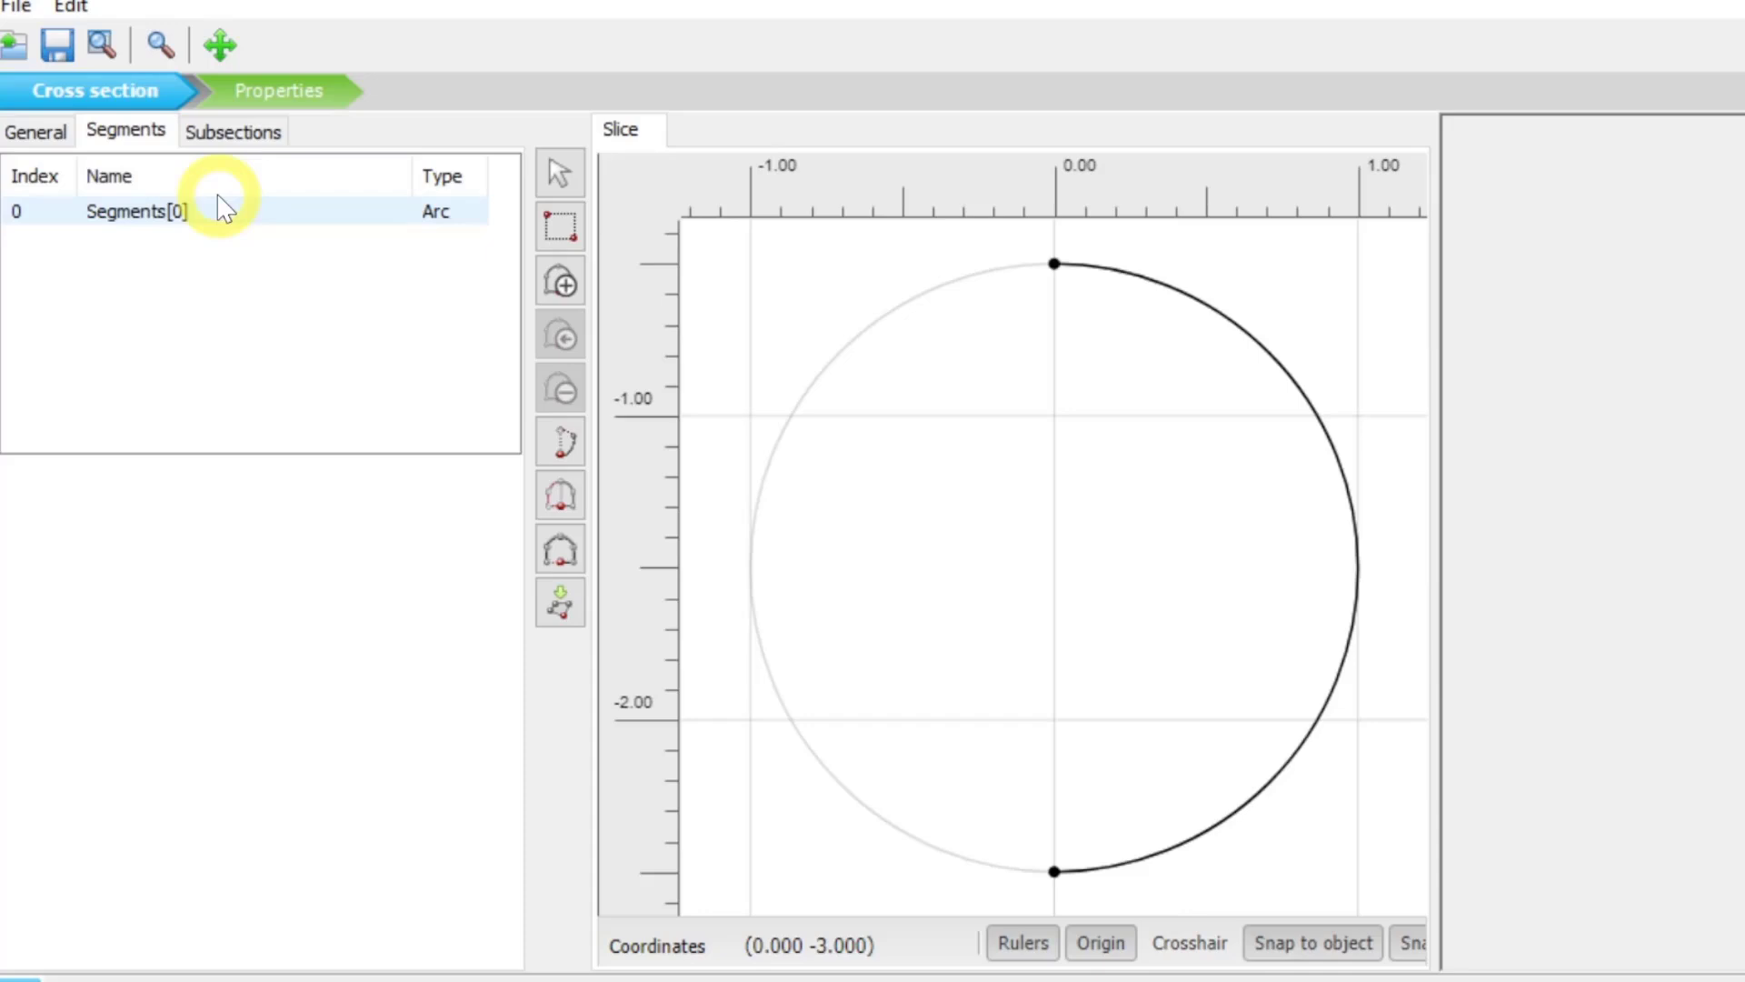
left_click(1124, 264)
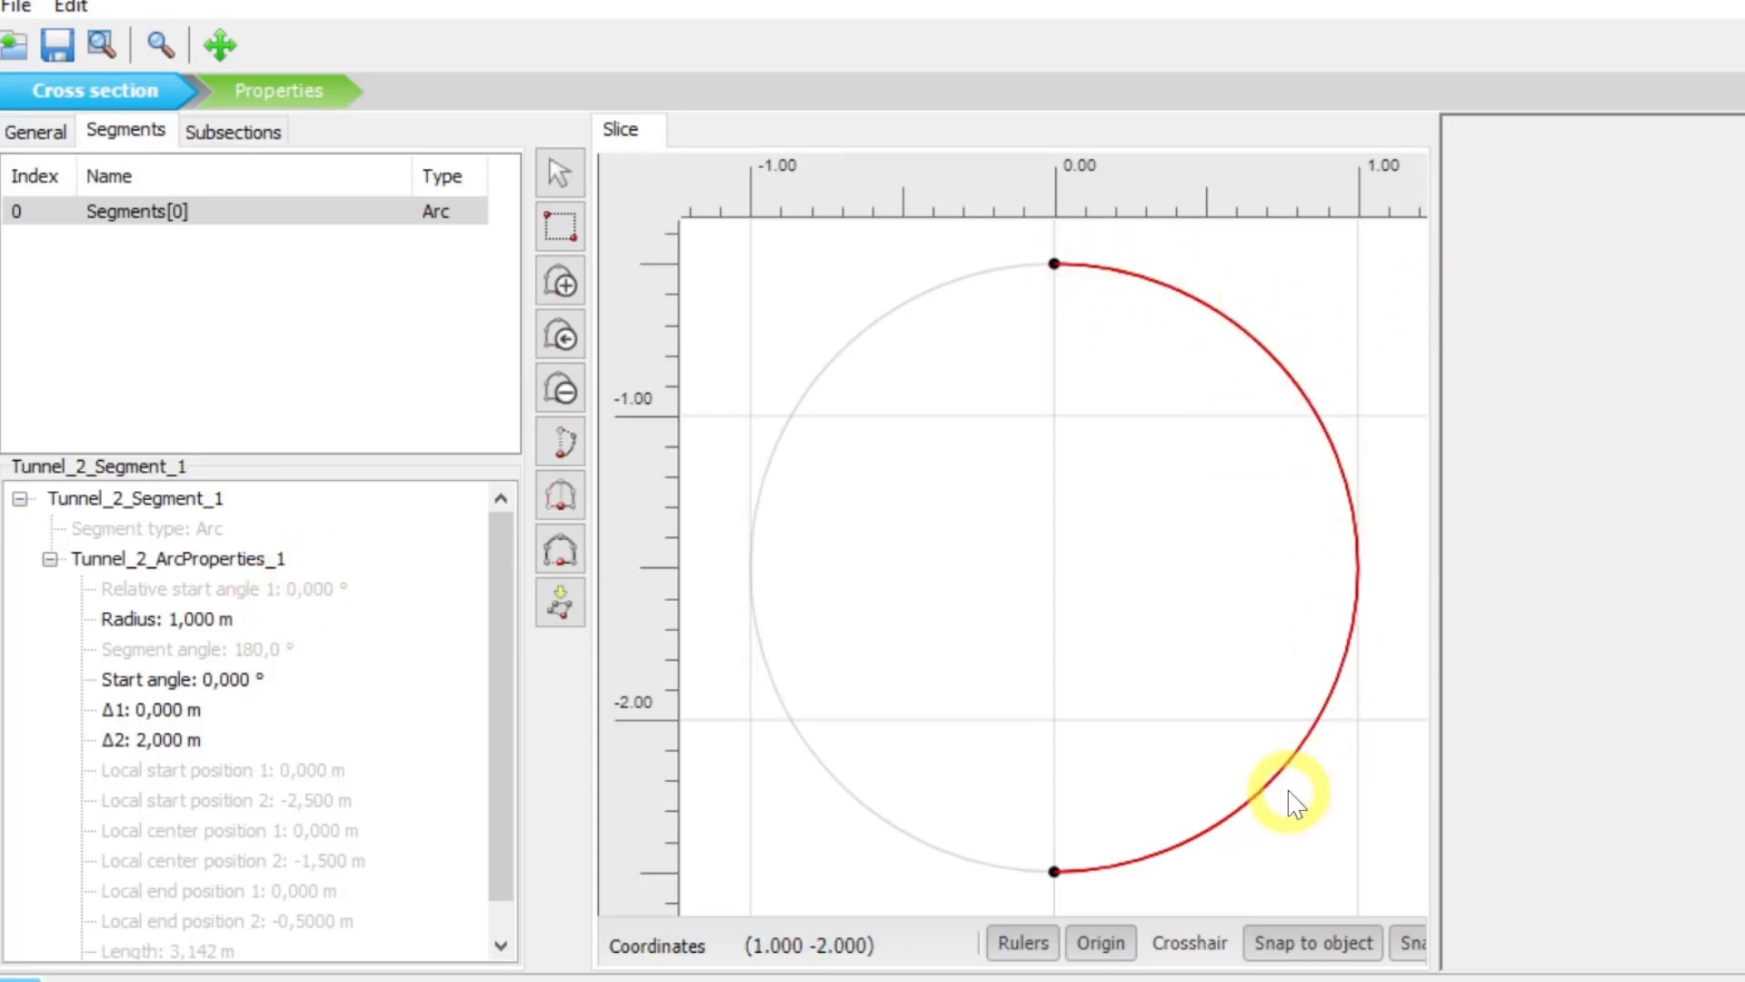
left_click(1128, 980)
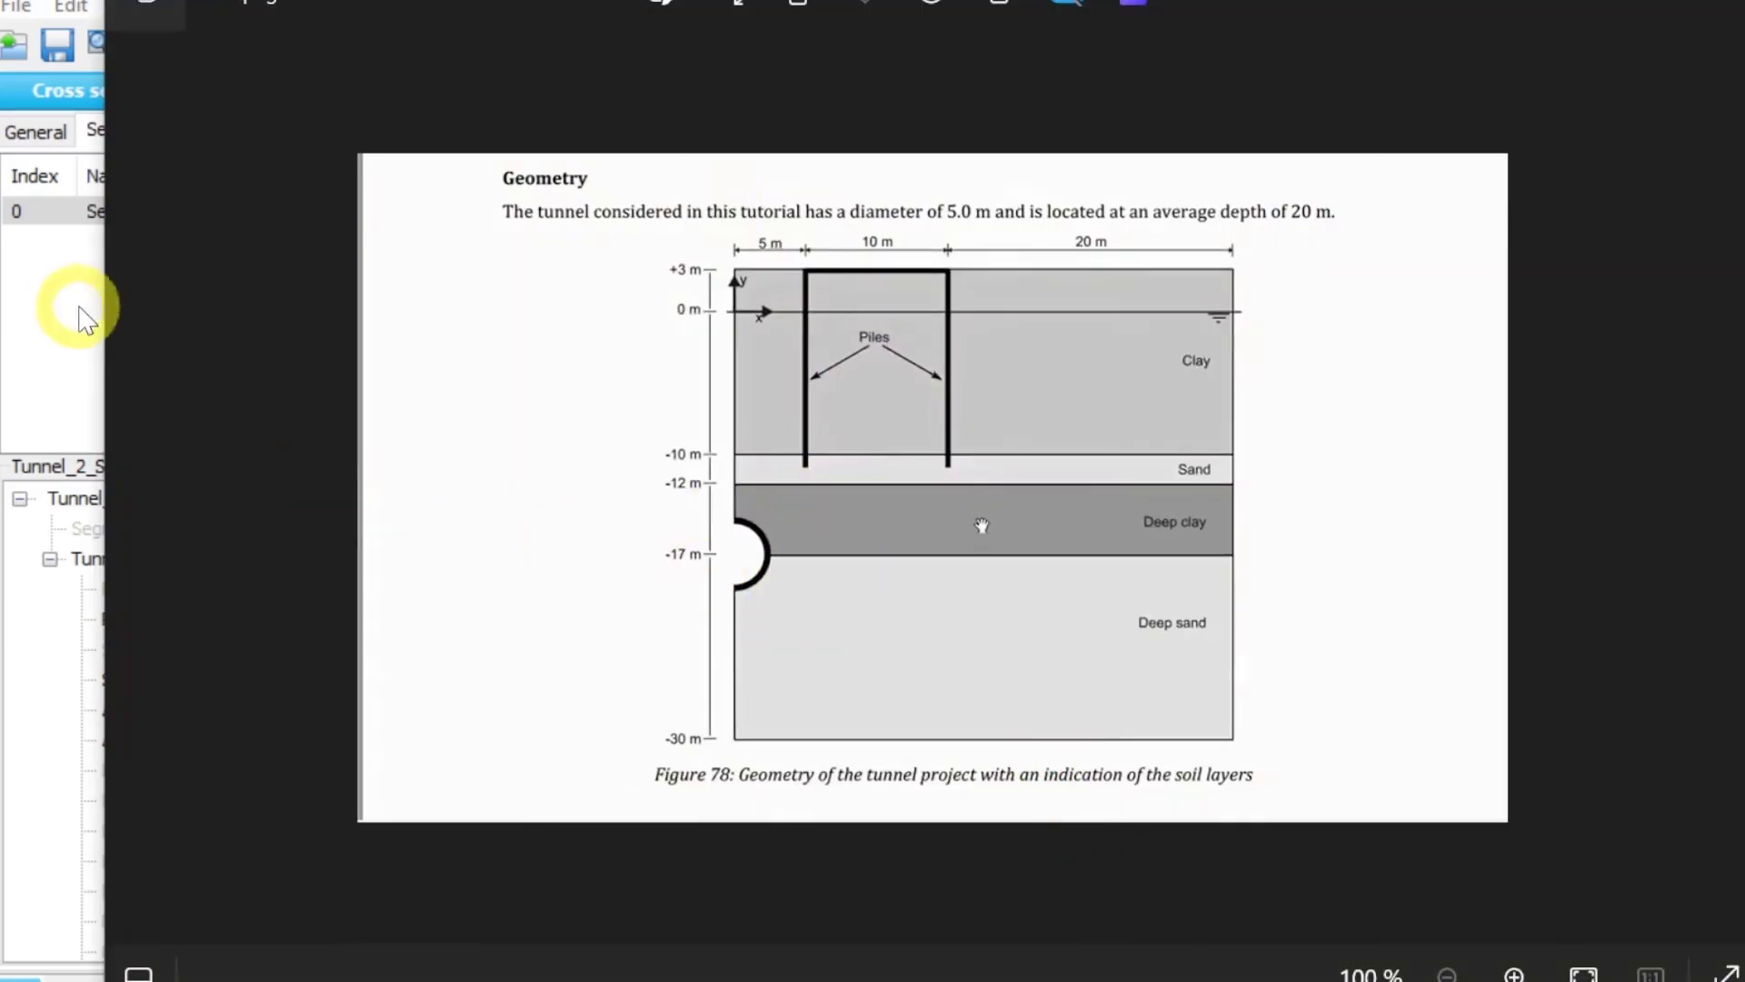
left_click(88, 307)
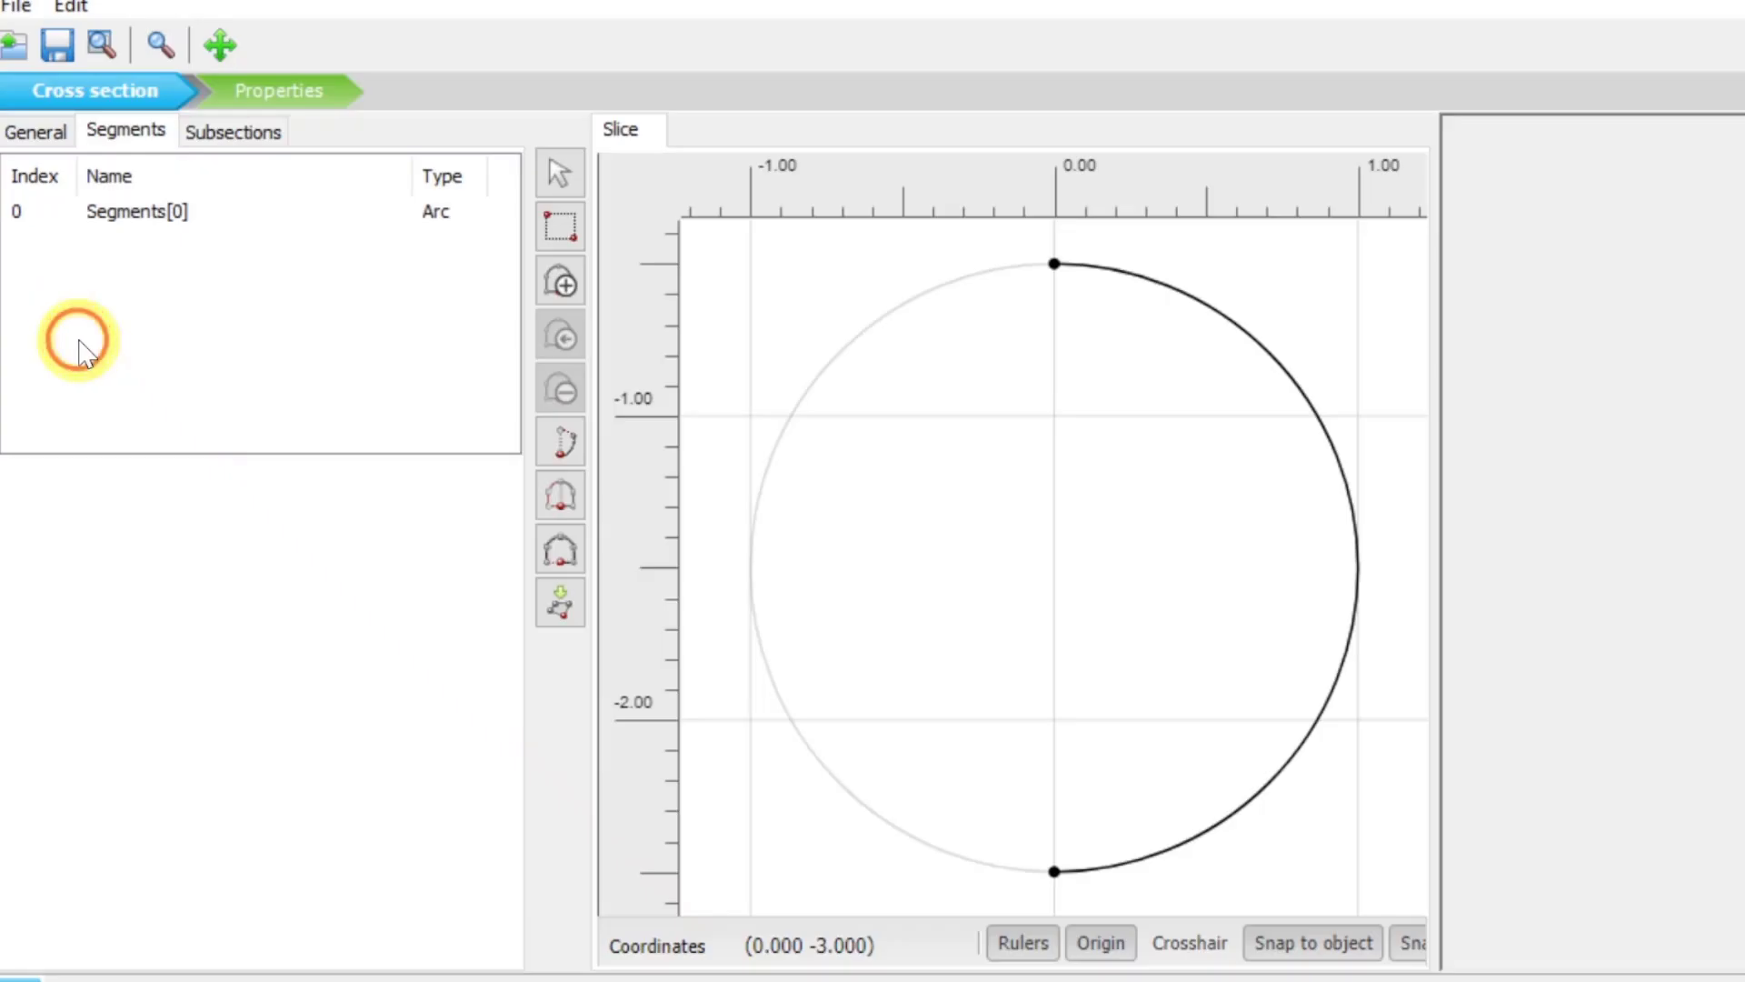
left_click(1127, 276)
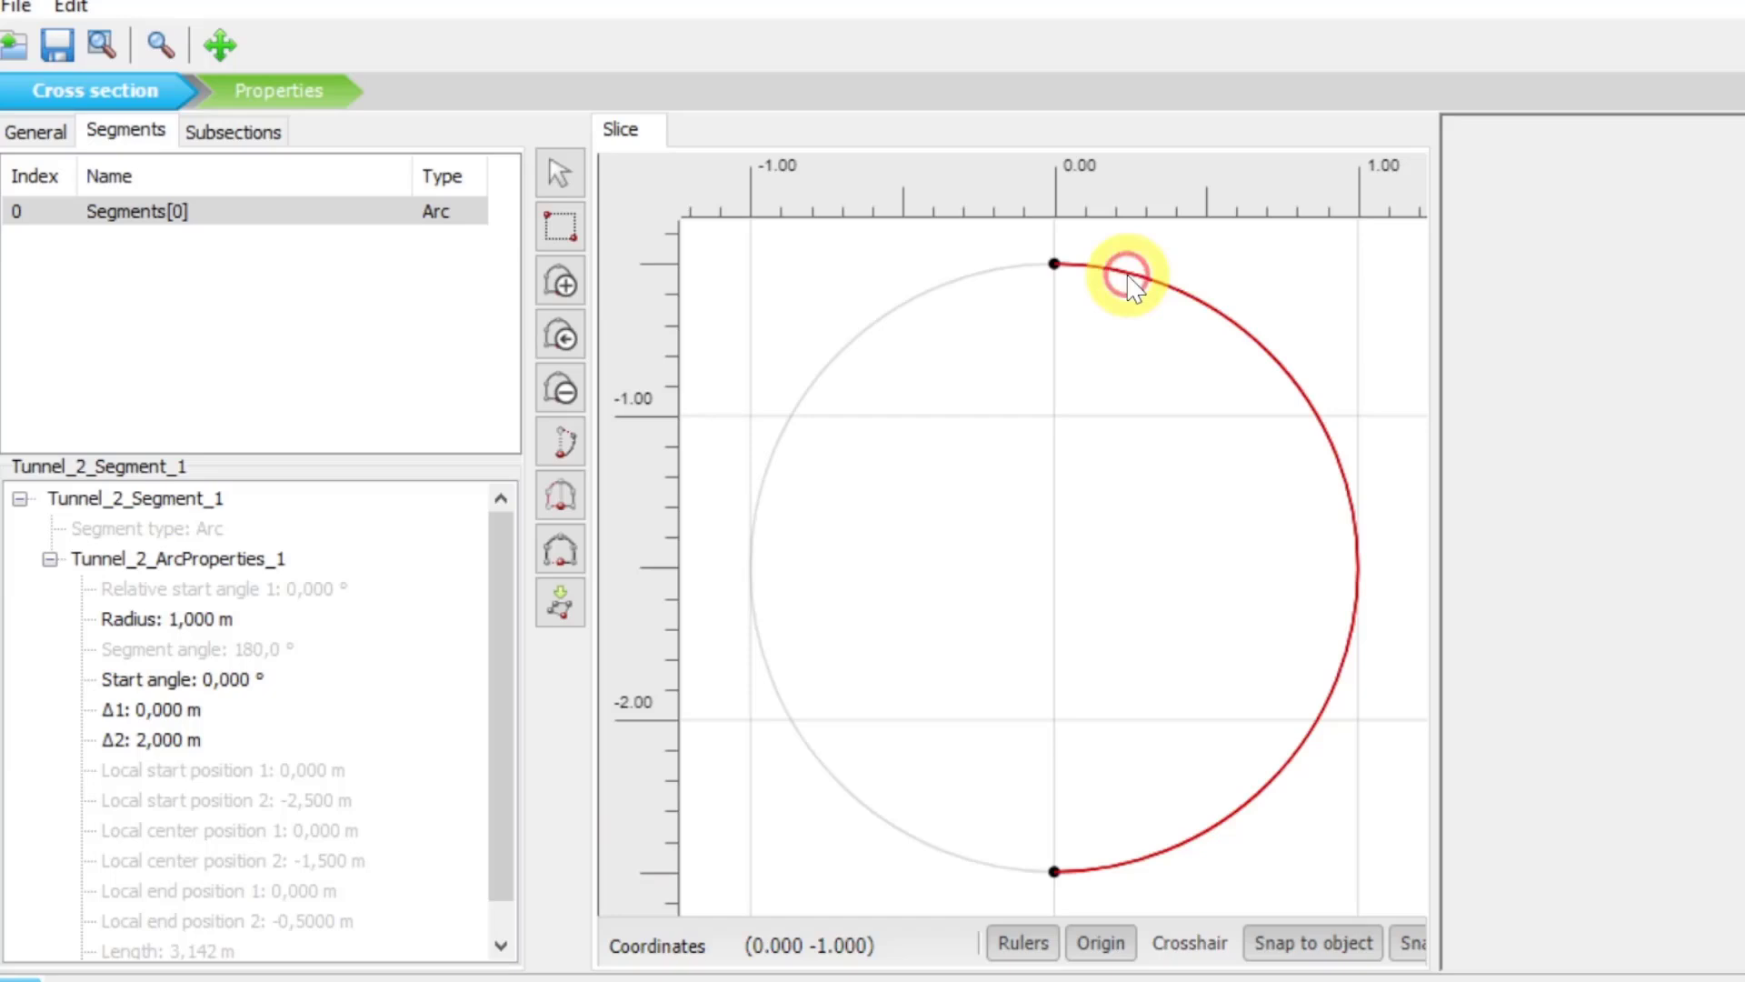
left_click(209, 635)
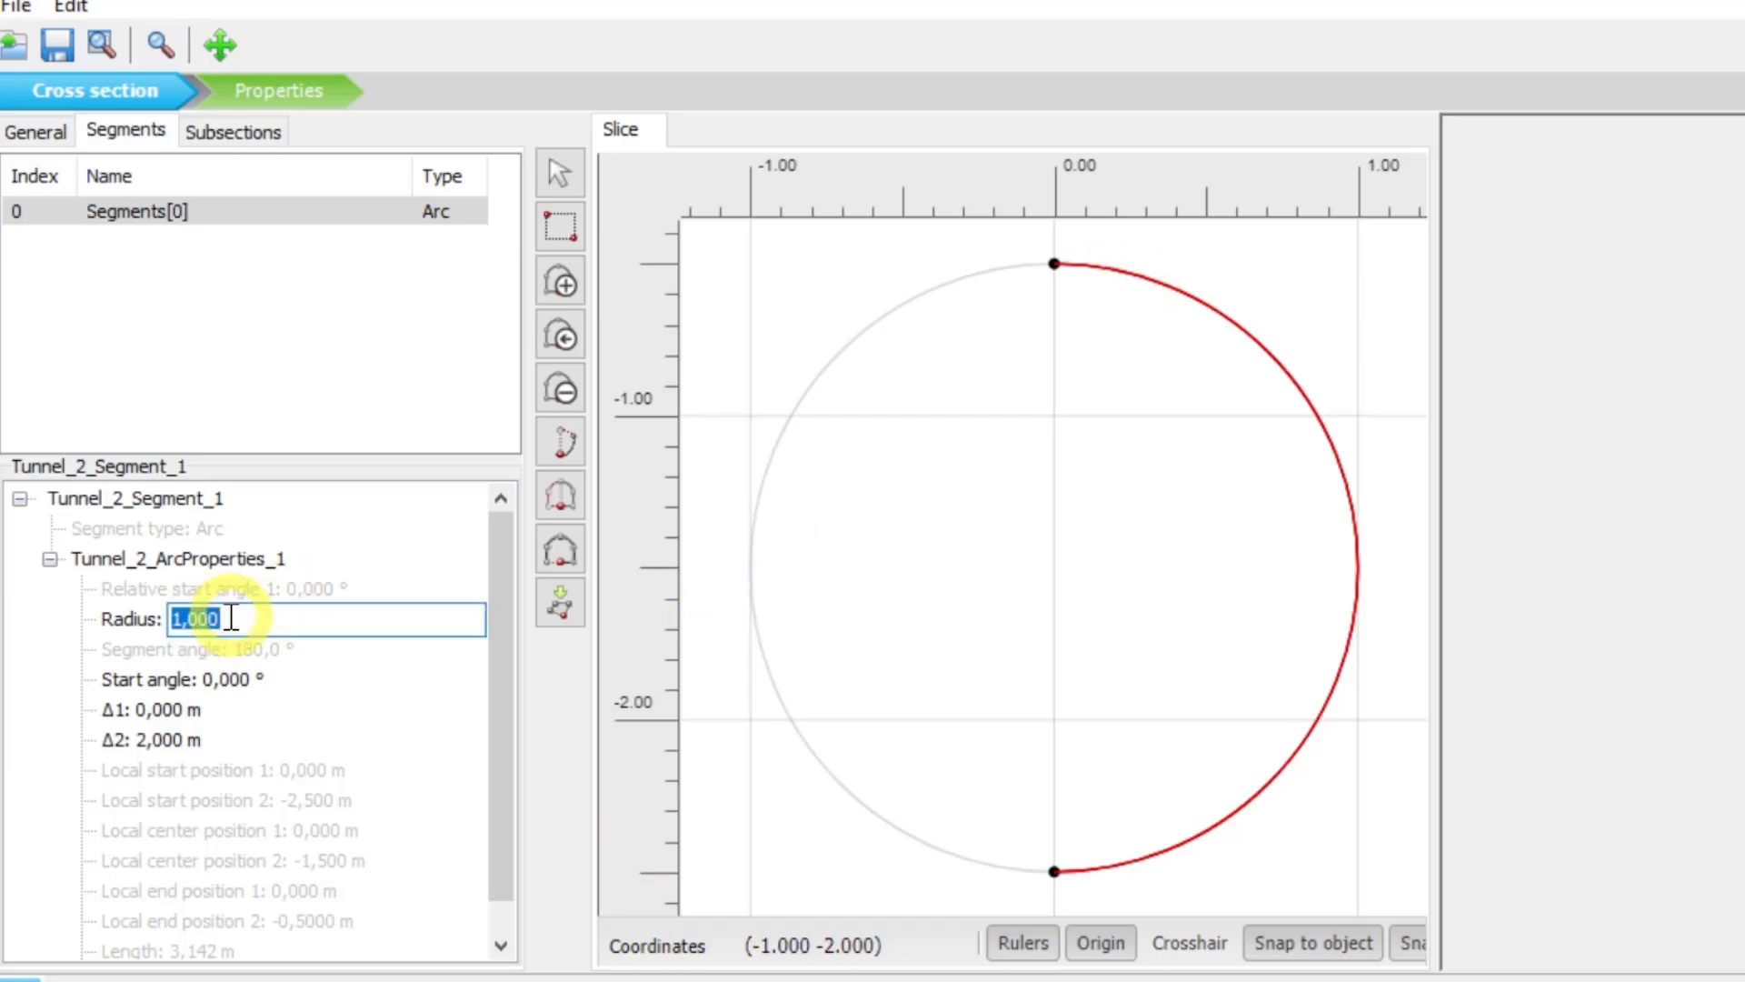
type("2,5")
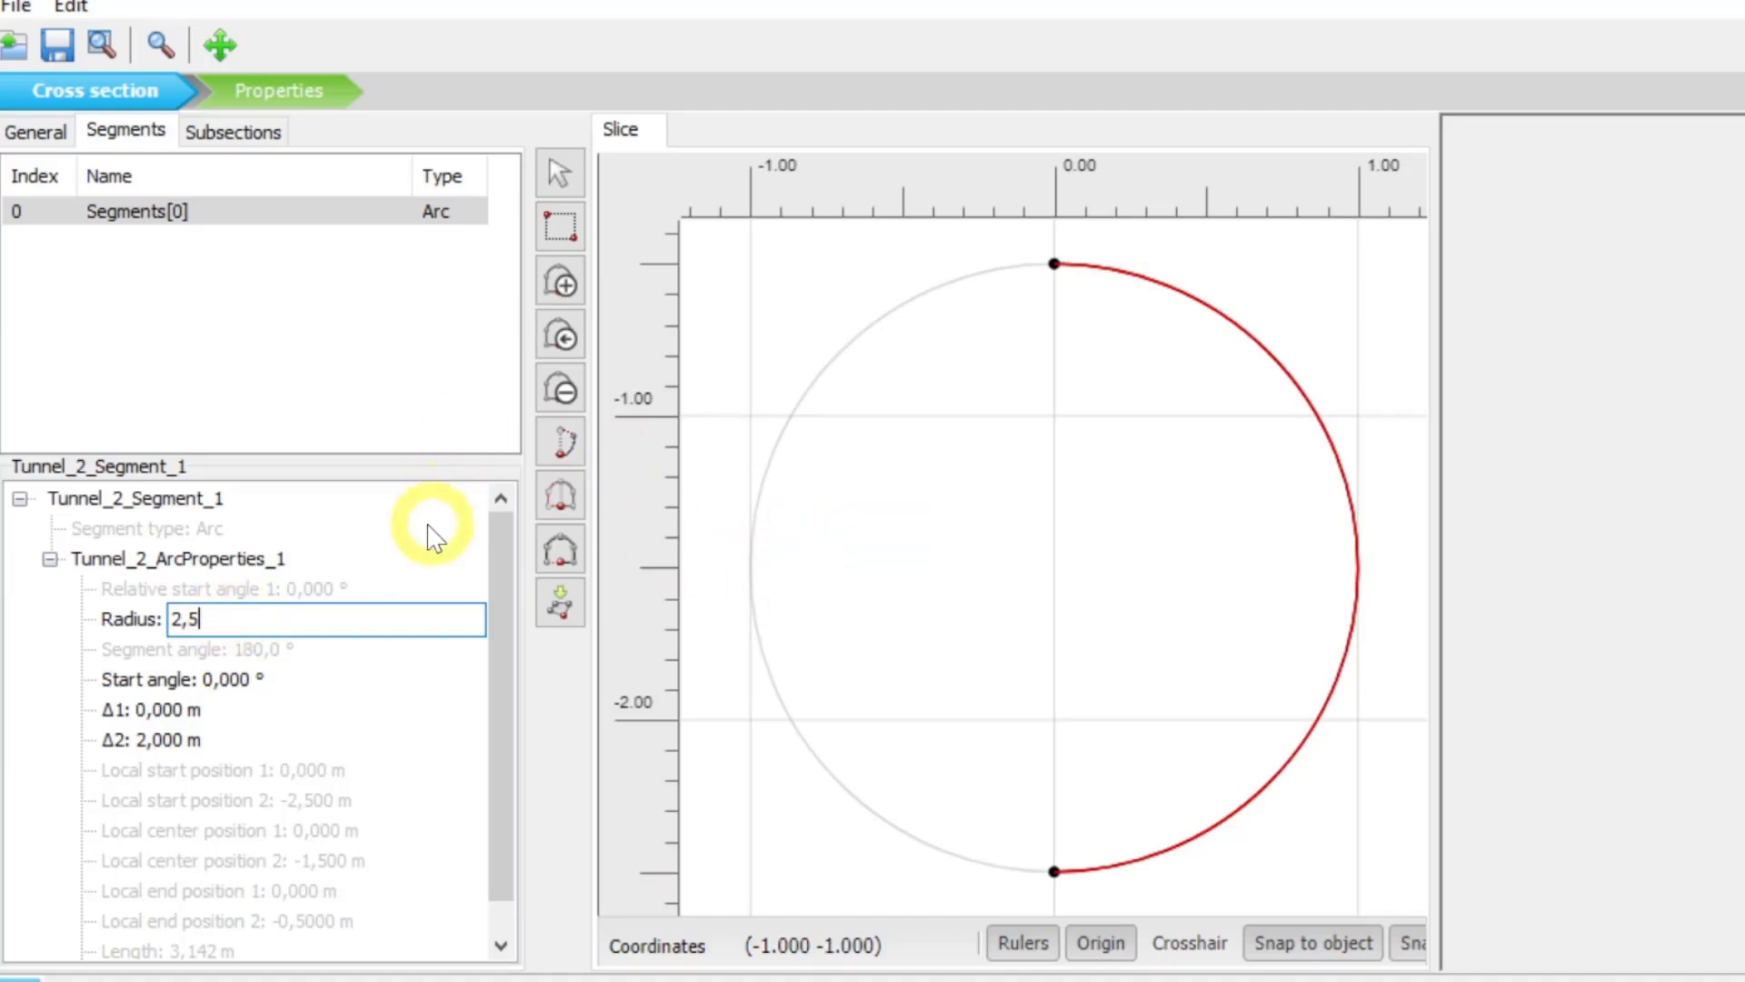
key("Tab")
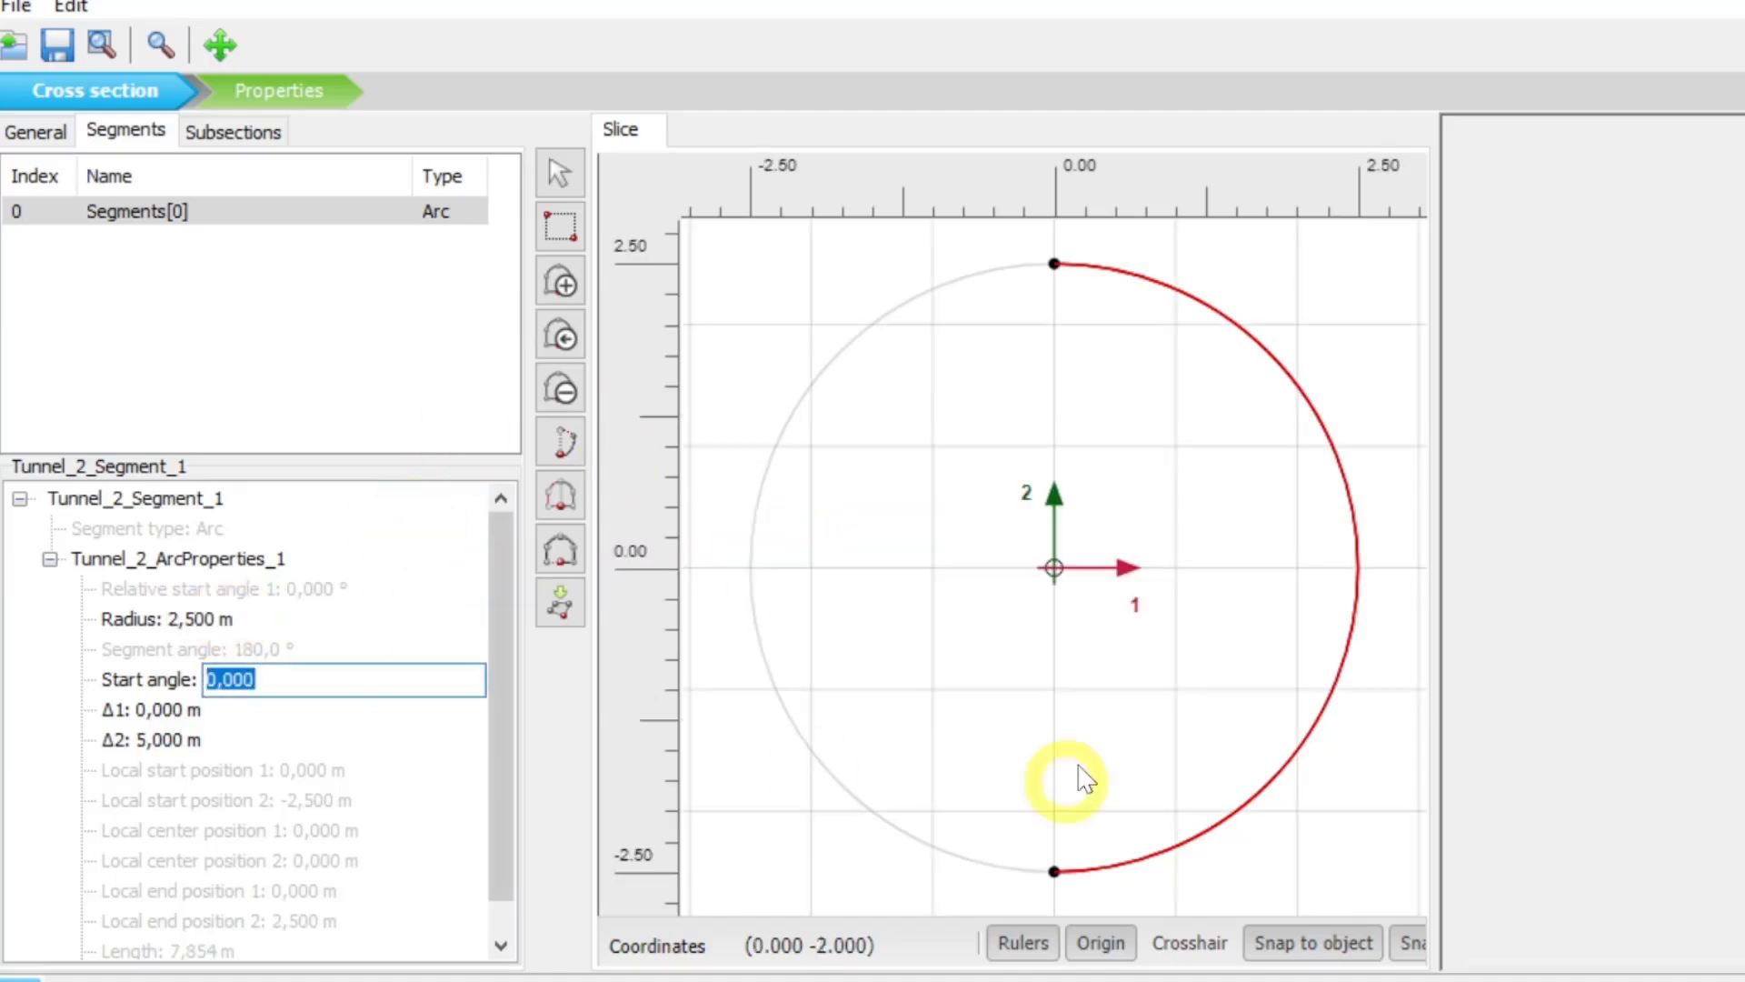
Create a plate on the right-half tunnel slice segment in the tunnel's properties
left_click(271, 78)
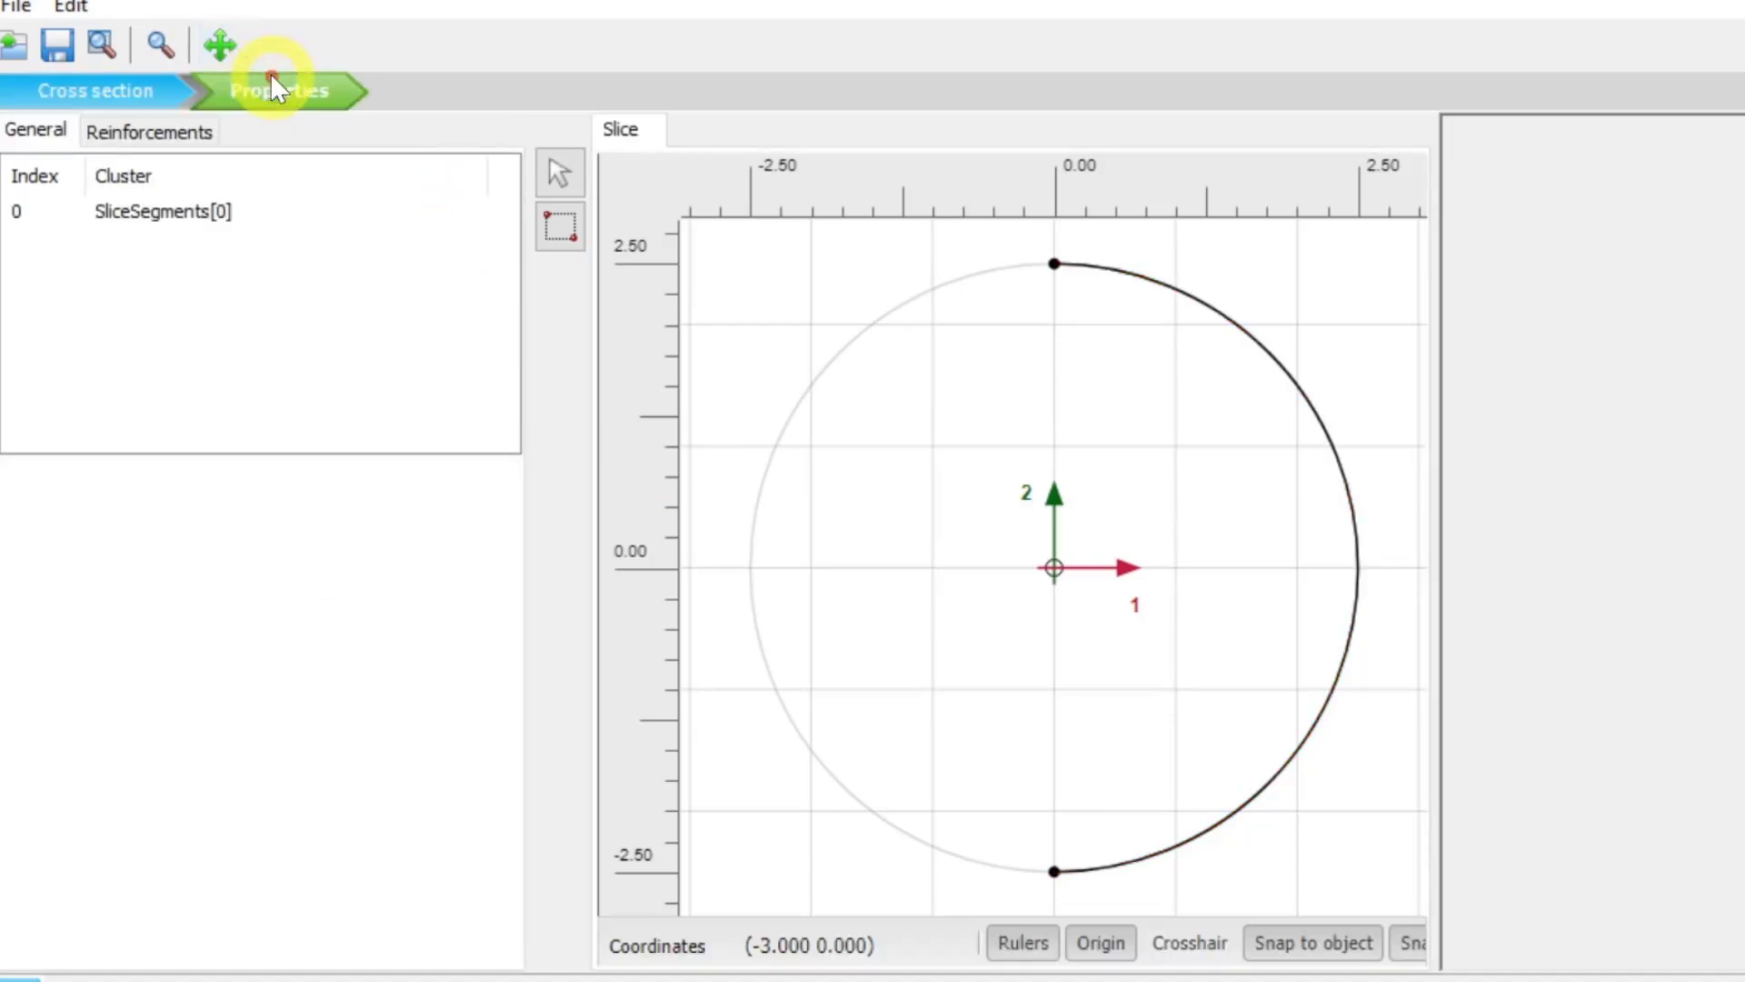
left_click(1196, 300)
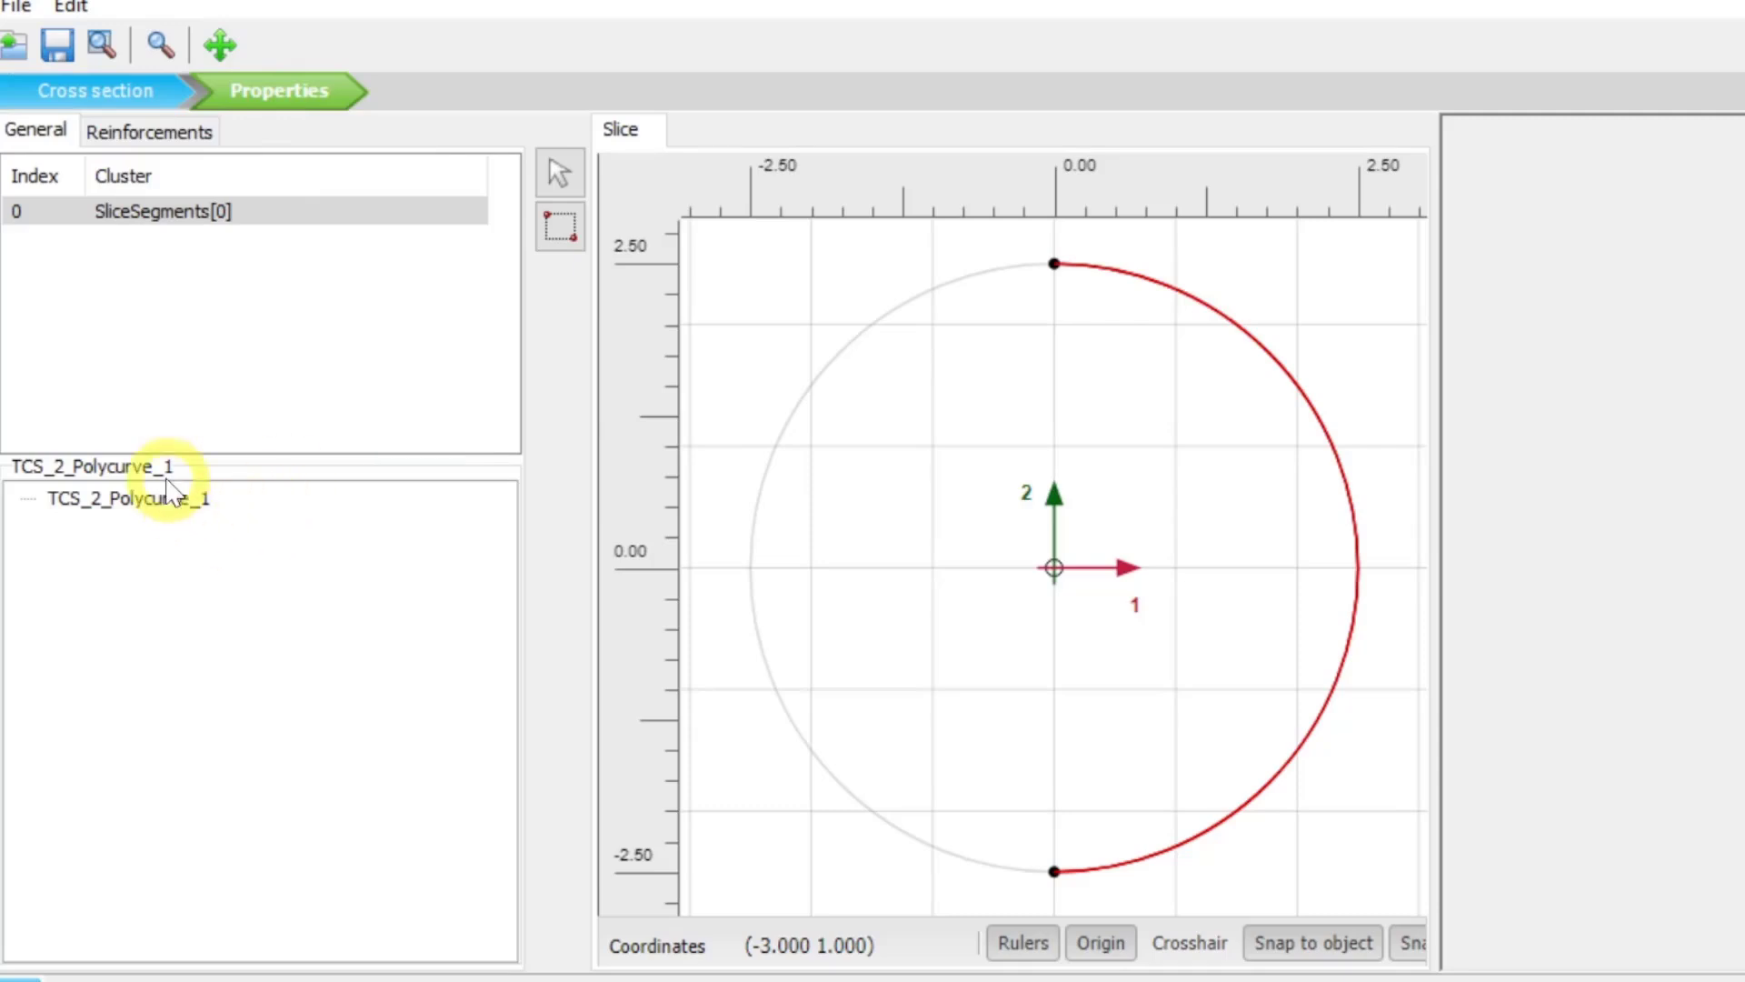
right_click(1176, 291)
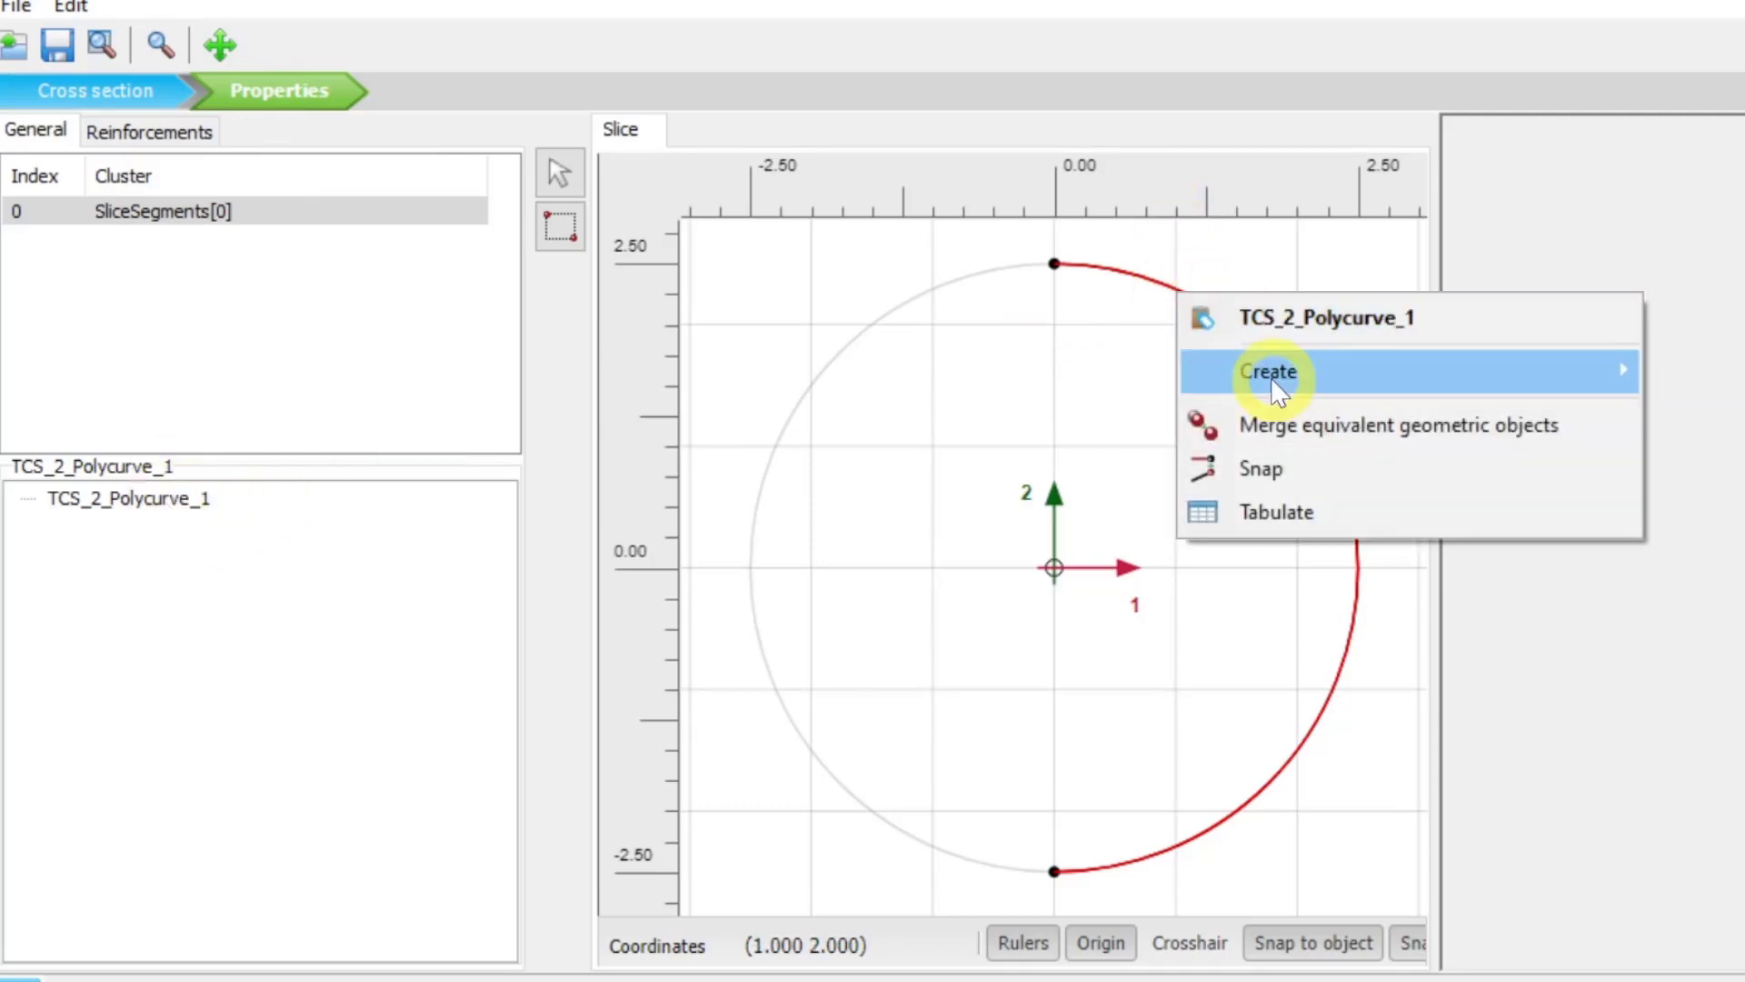
mouse_move(1284, 370)
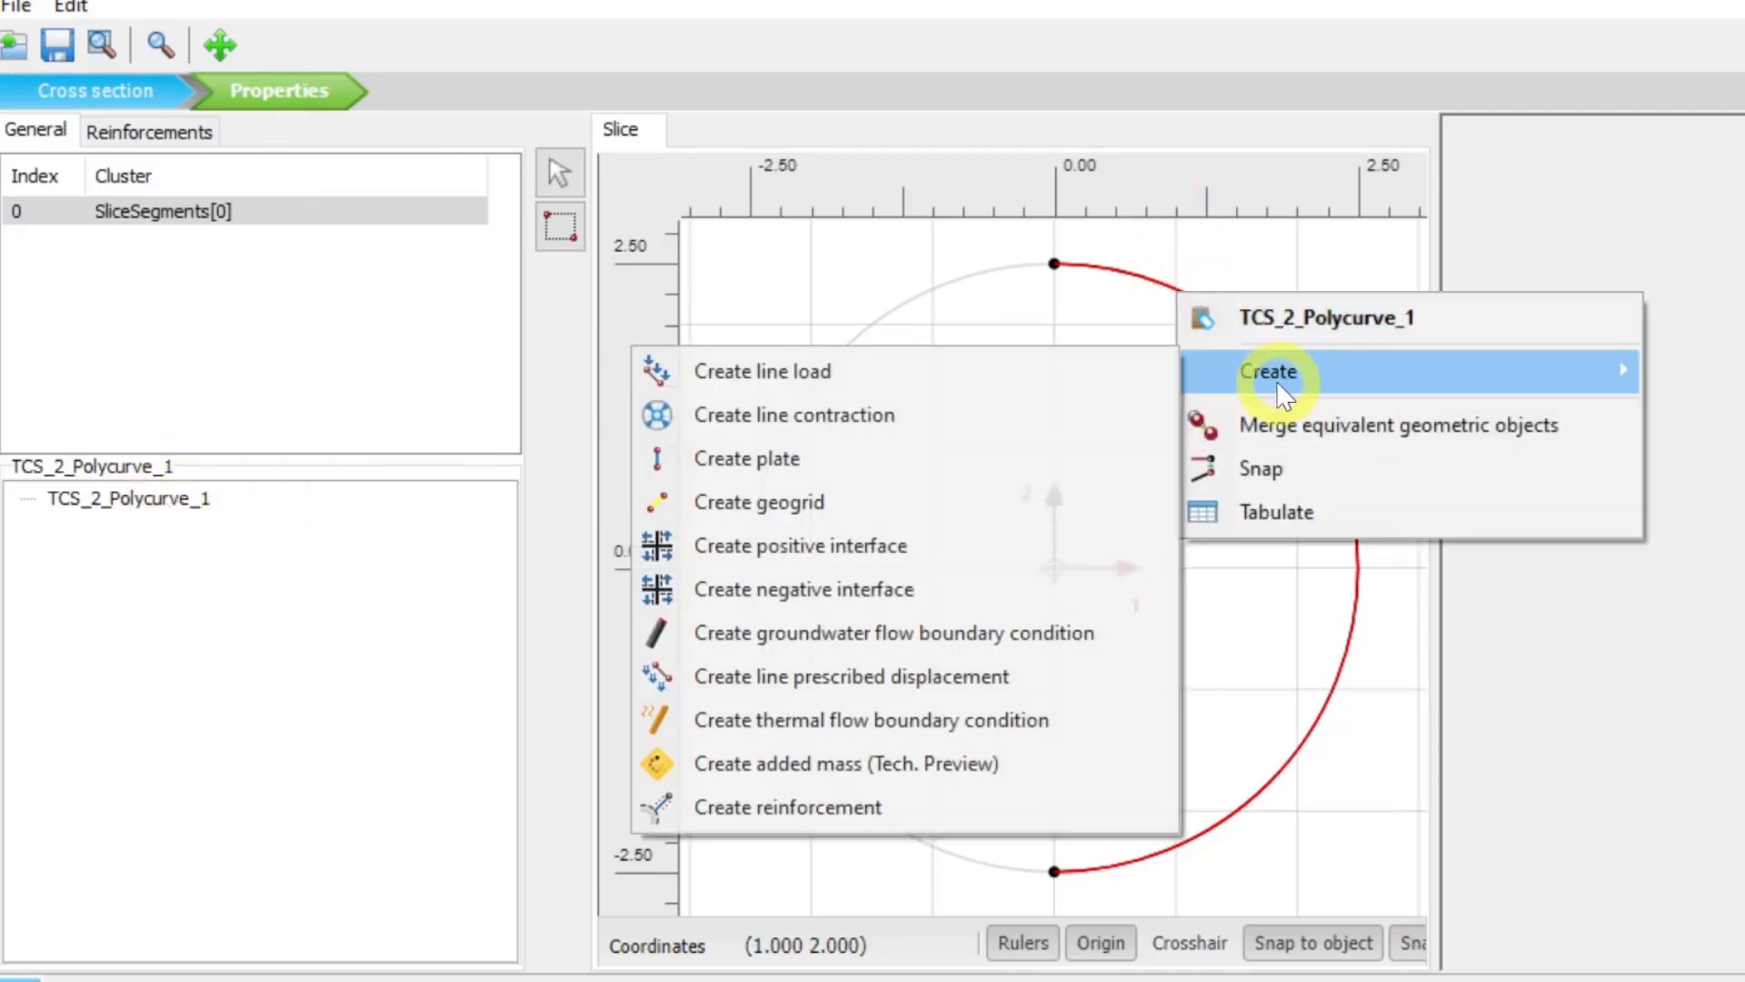
left_click(940, 456)
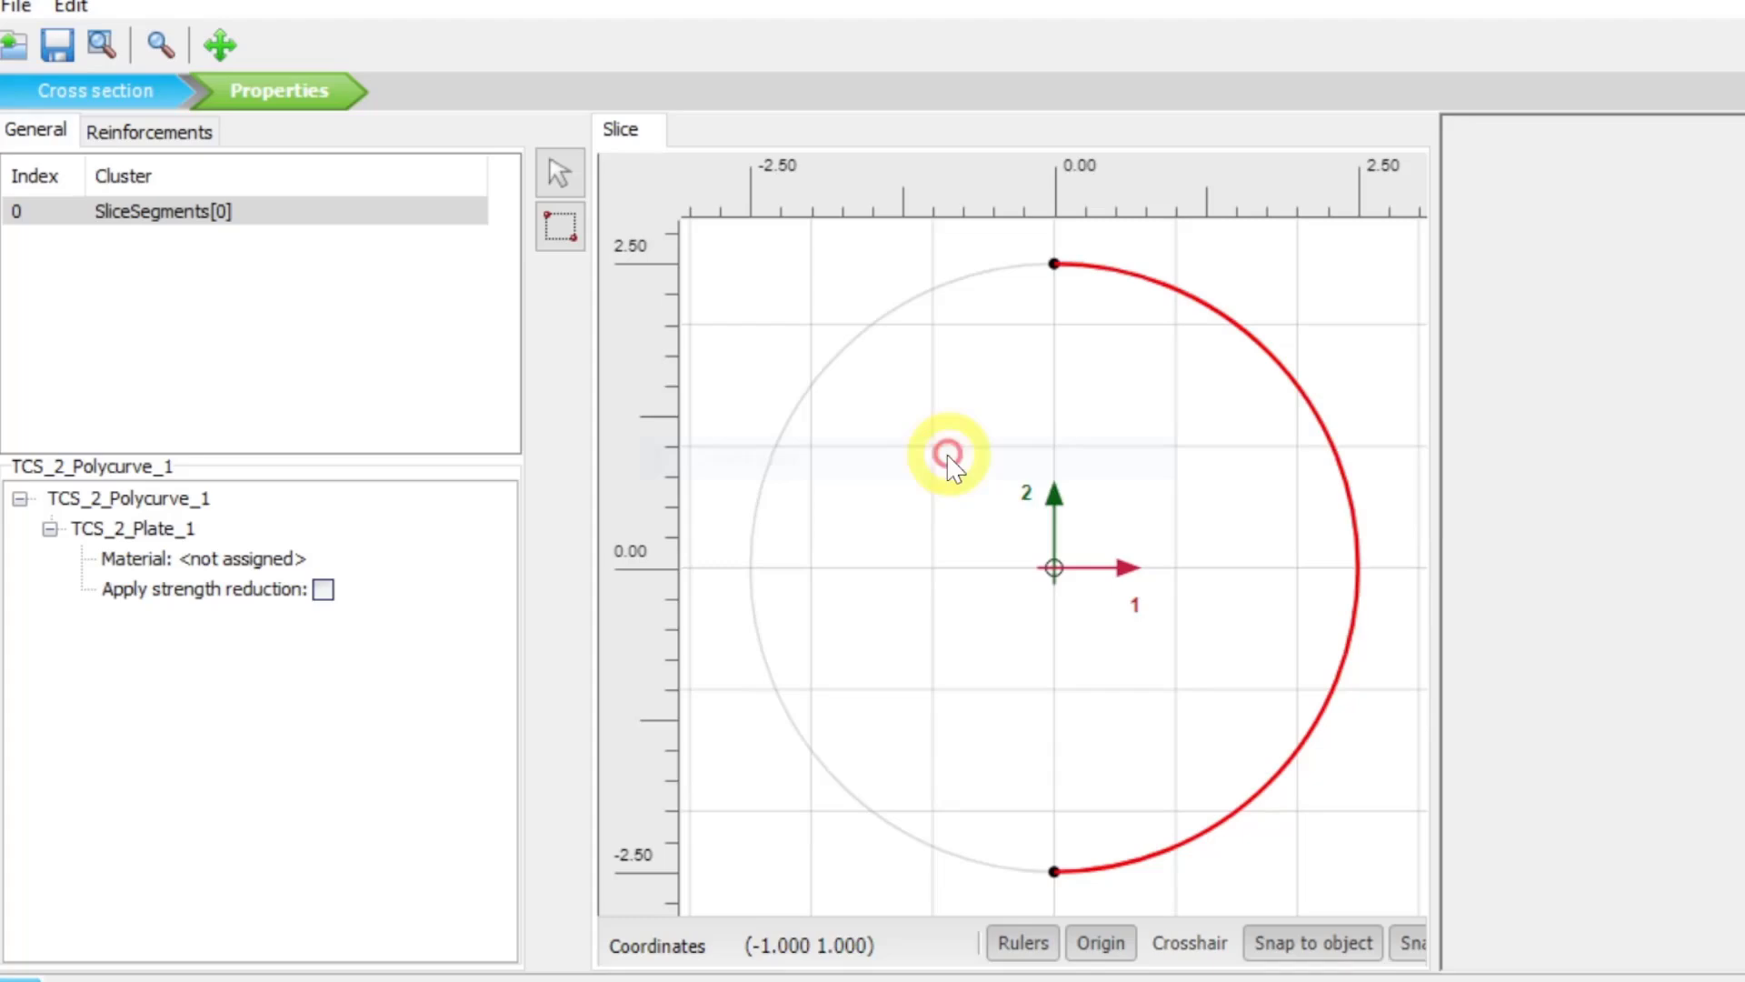
Add a new material set for the tunnel plate and identify it as Tunnel
left_click(259, 557)
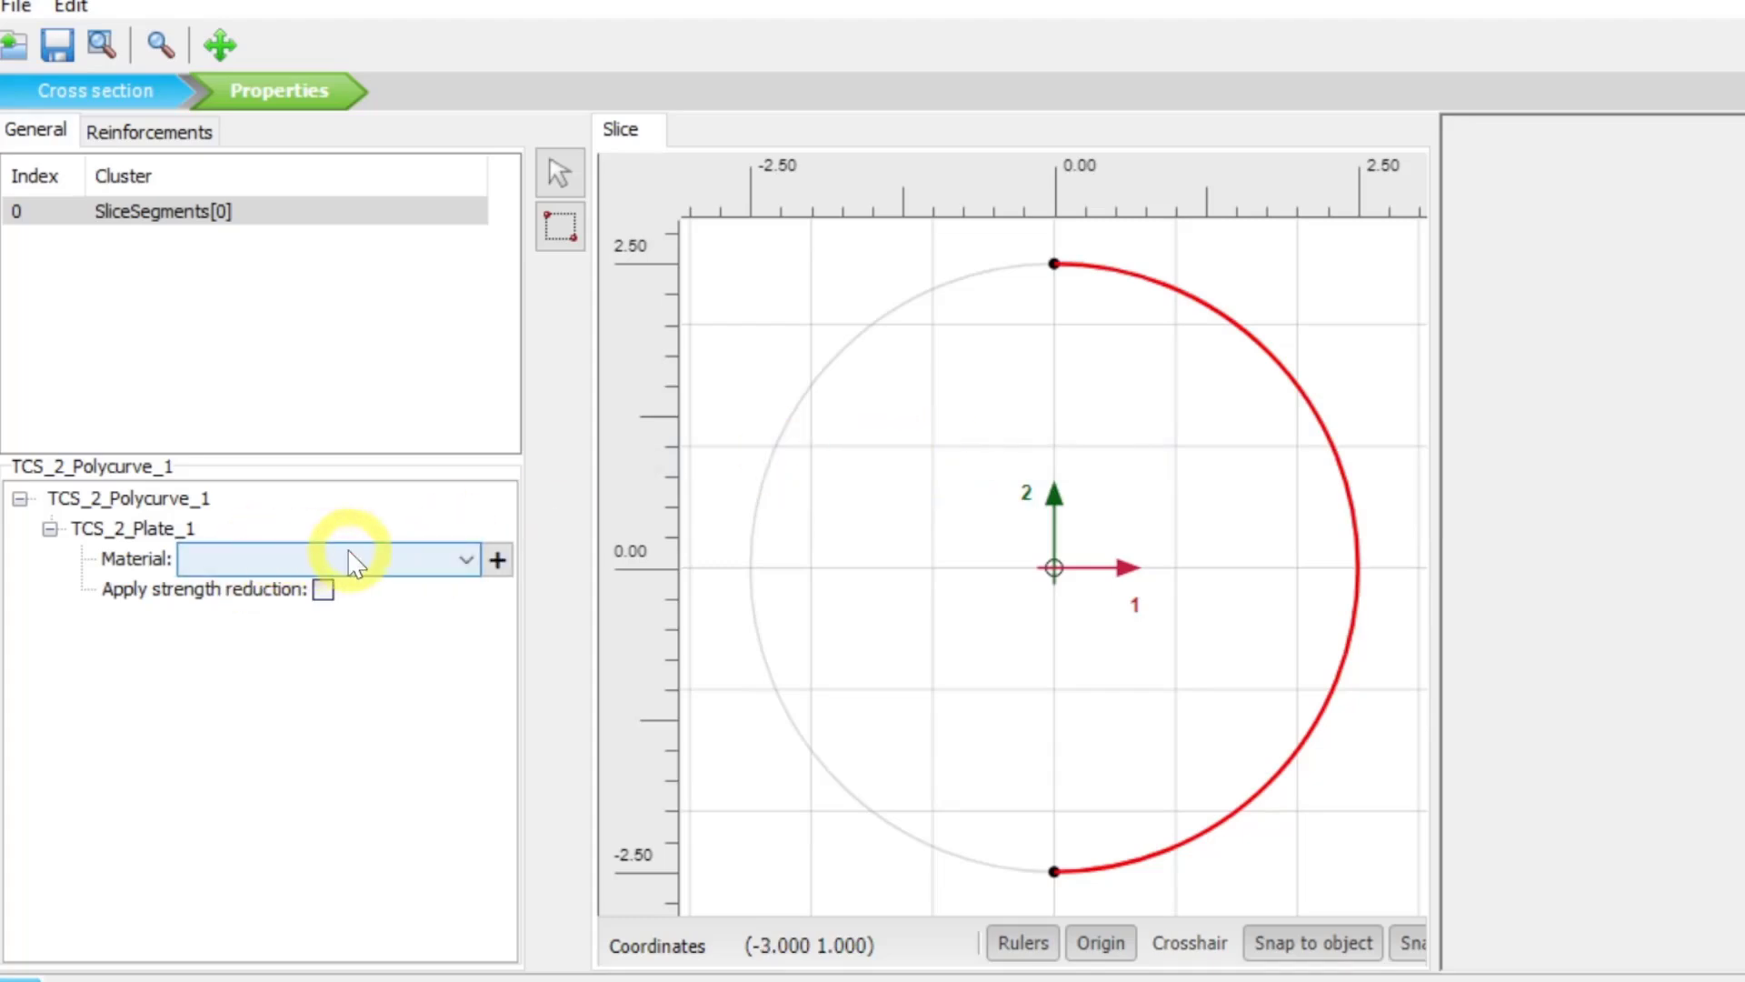
left_click(435, 582)
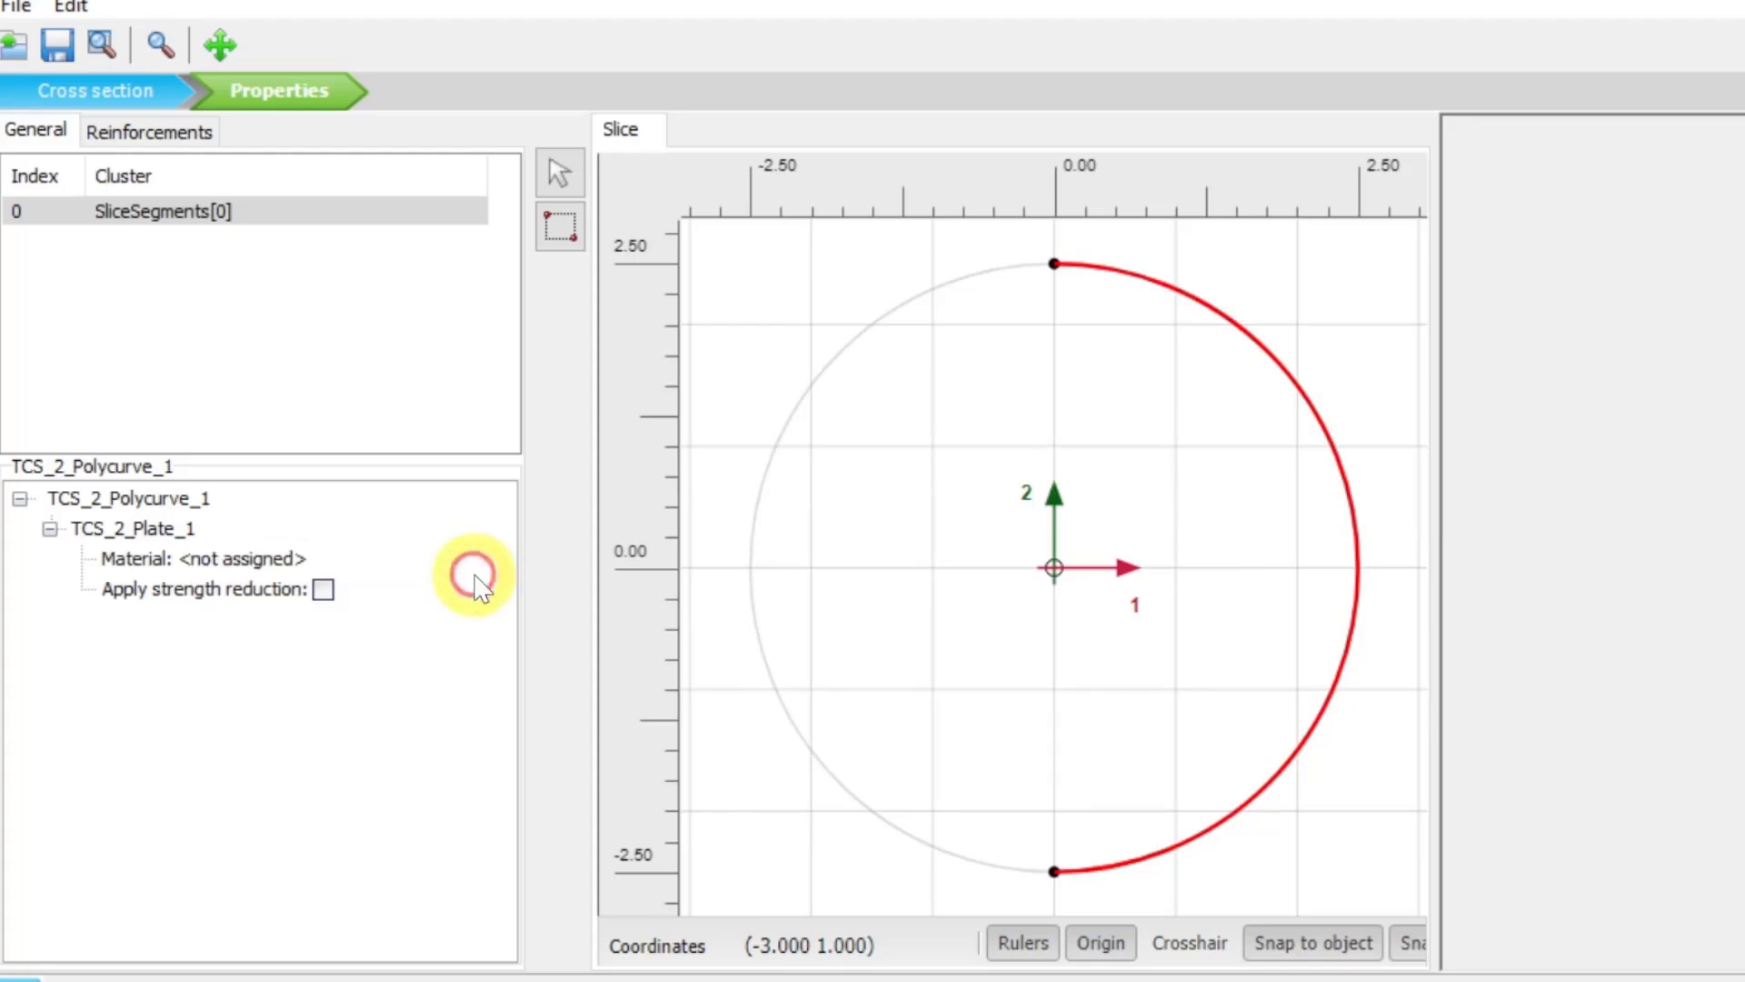
left_click(496, 557)
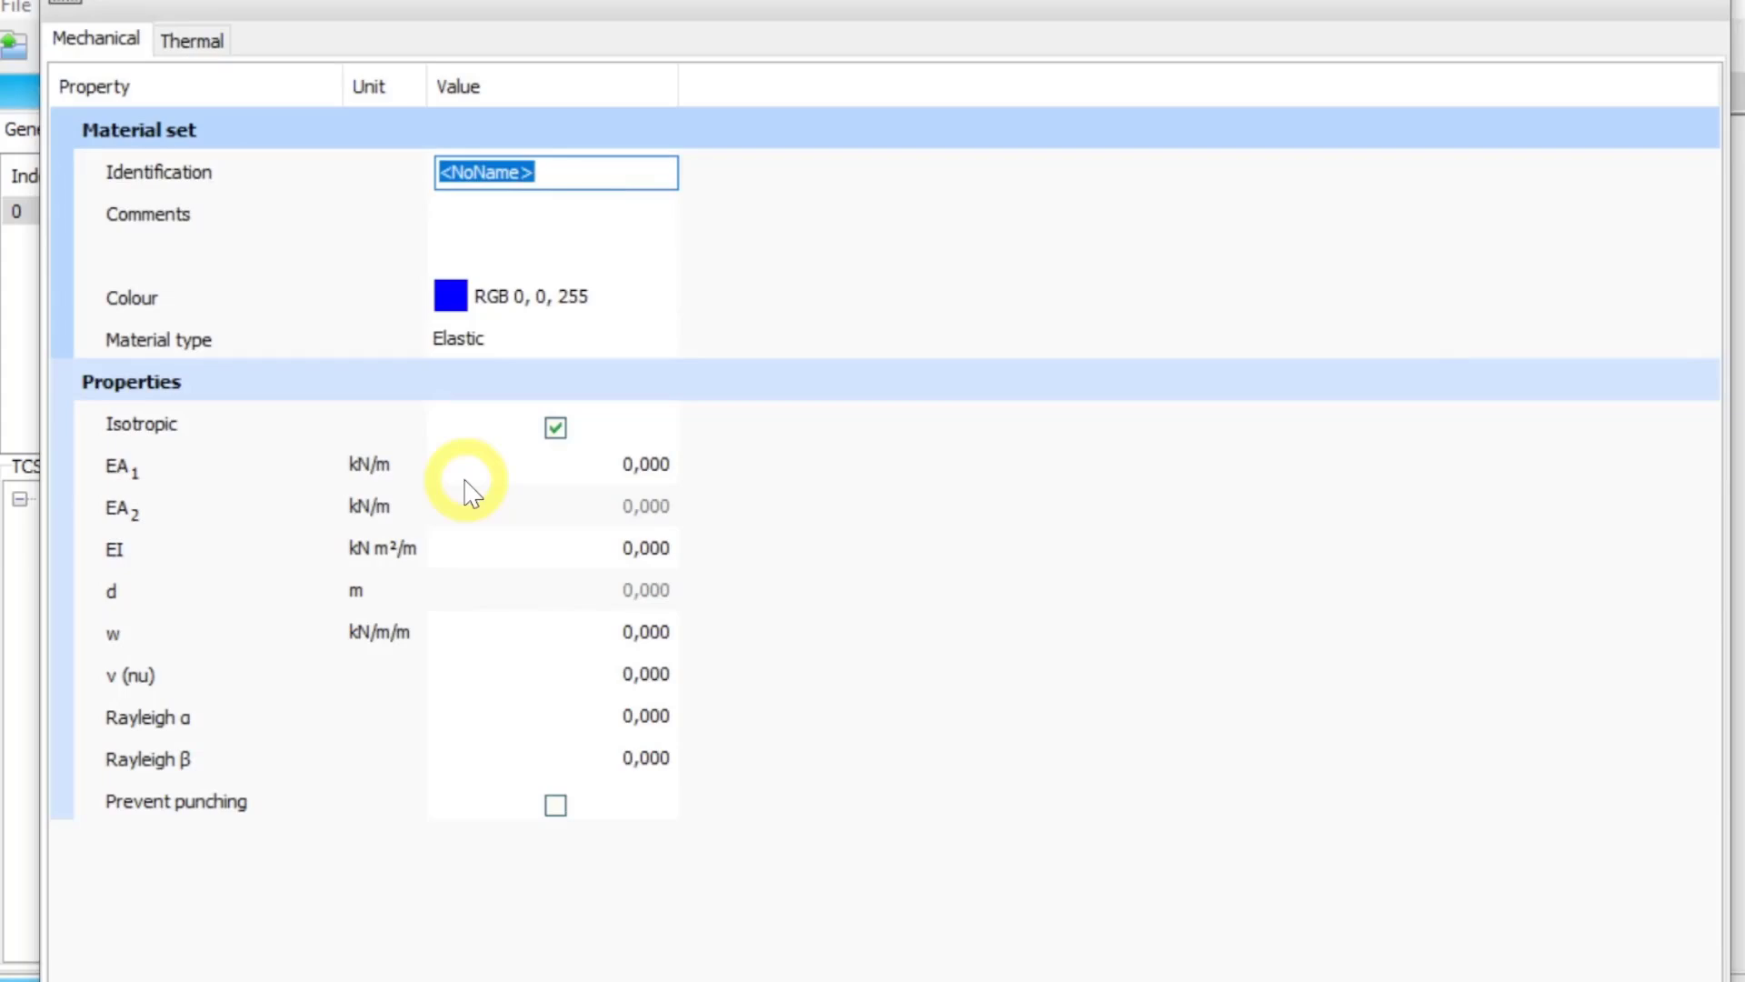
type("T")
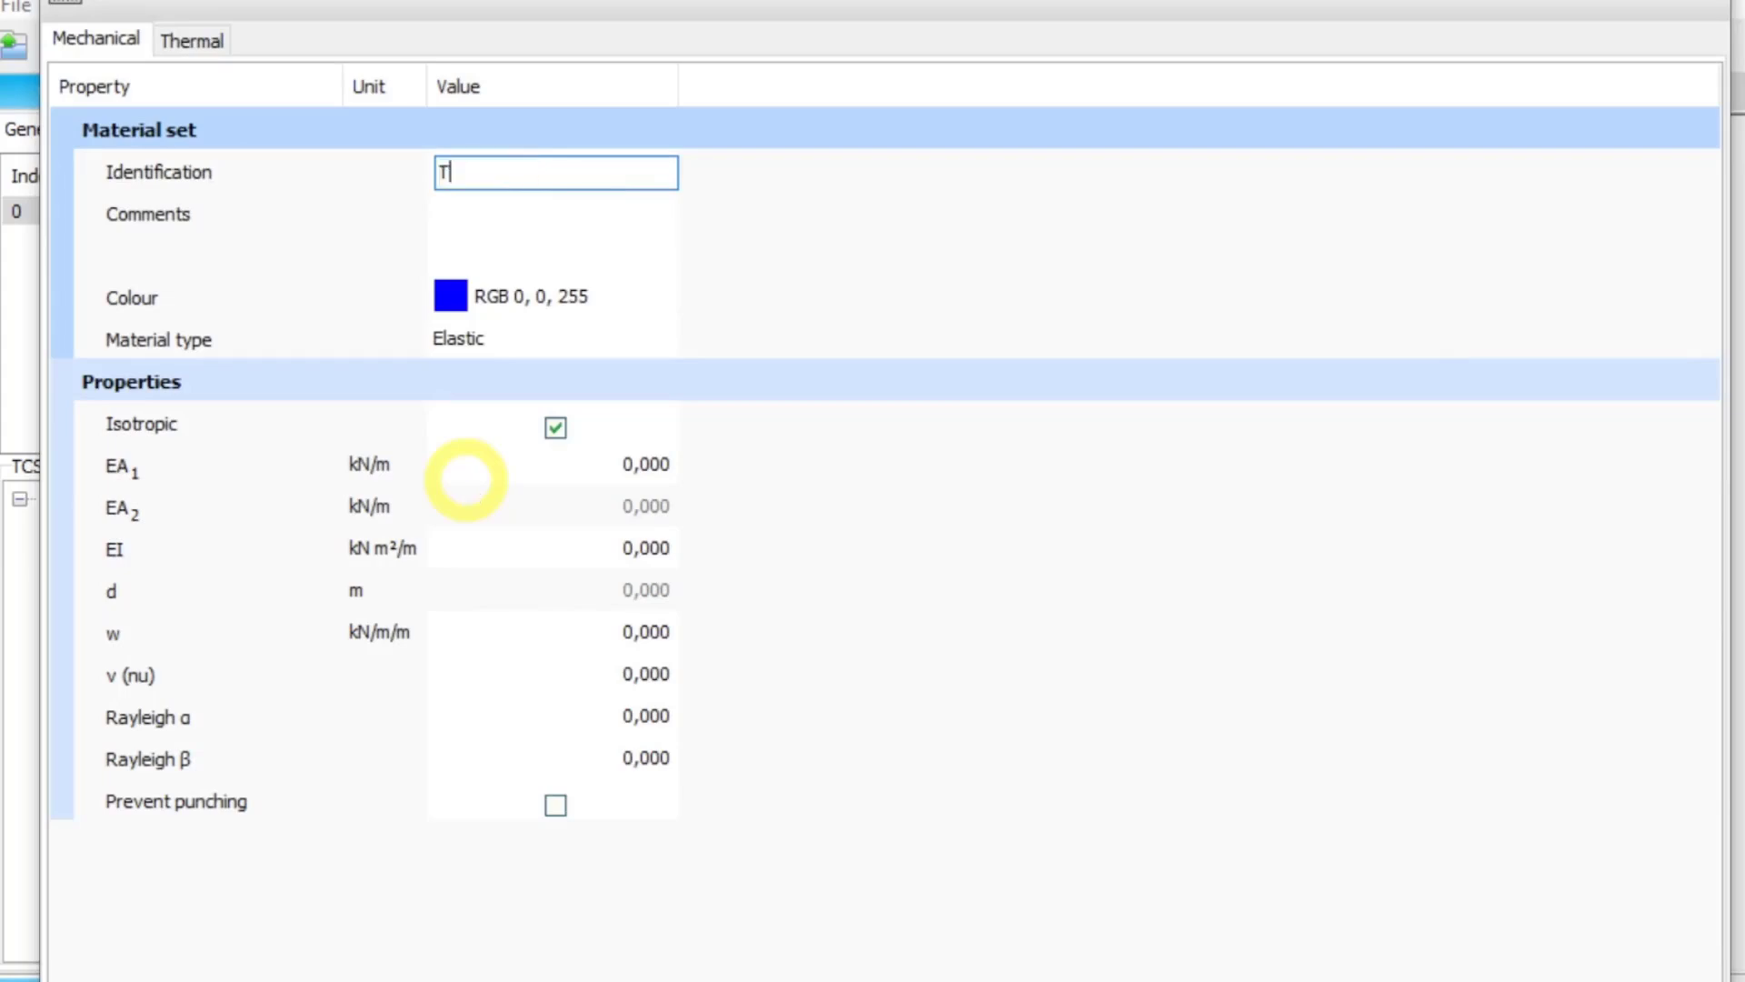
type("unnel")
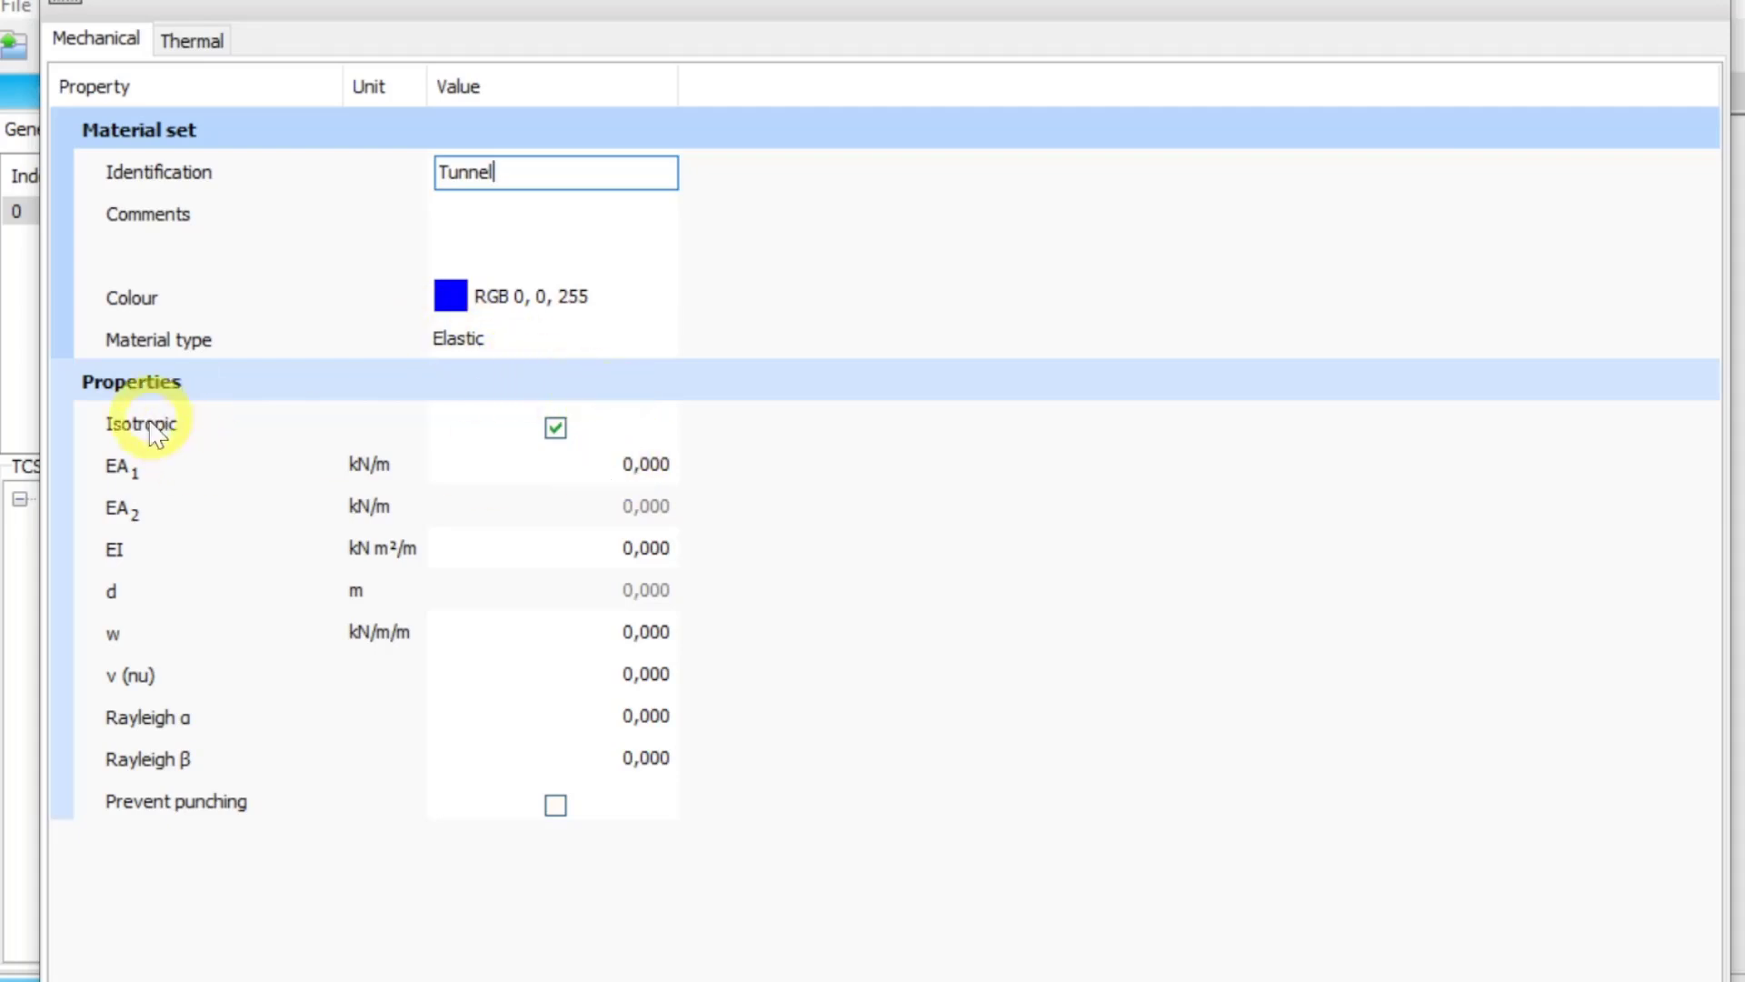
Set the Tunnel material's EA1 to 14E6 kN/m and its EI to 1,43E5 kN m²/m
left_click(670, 460)
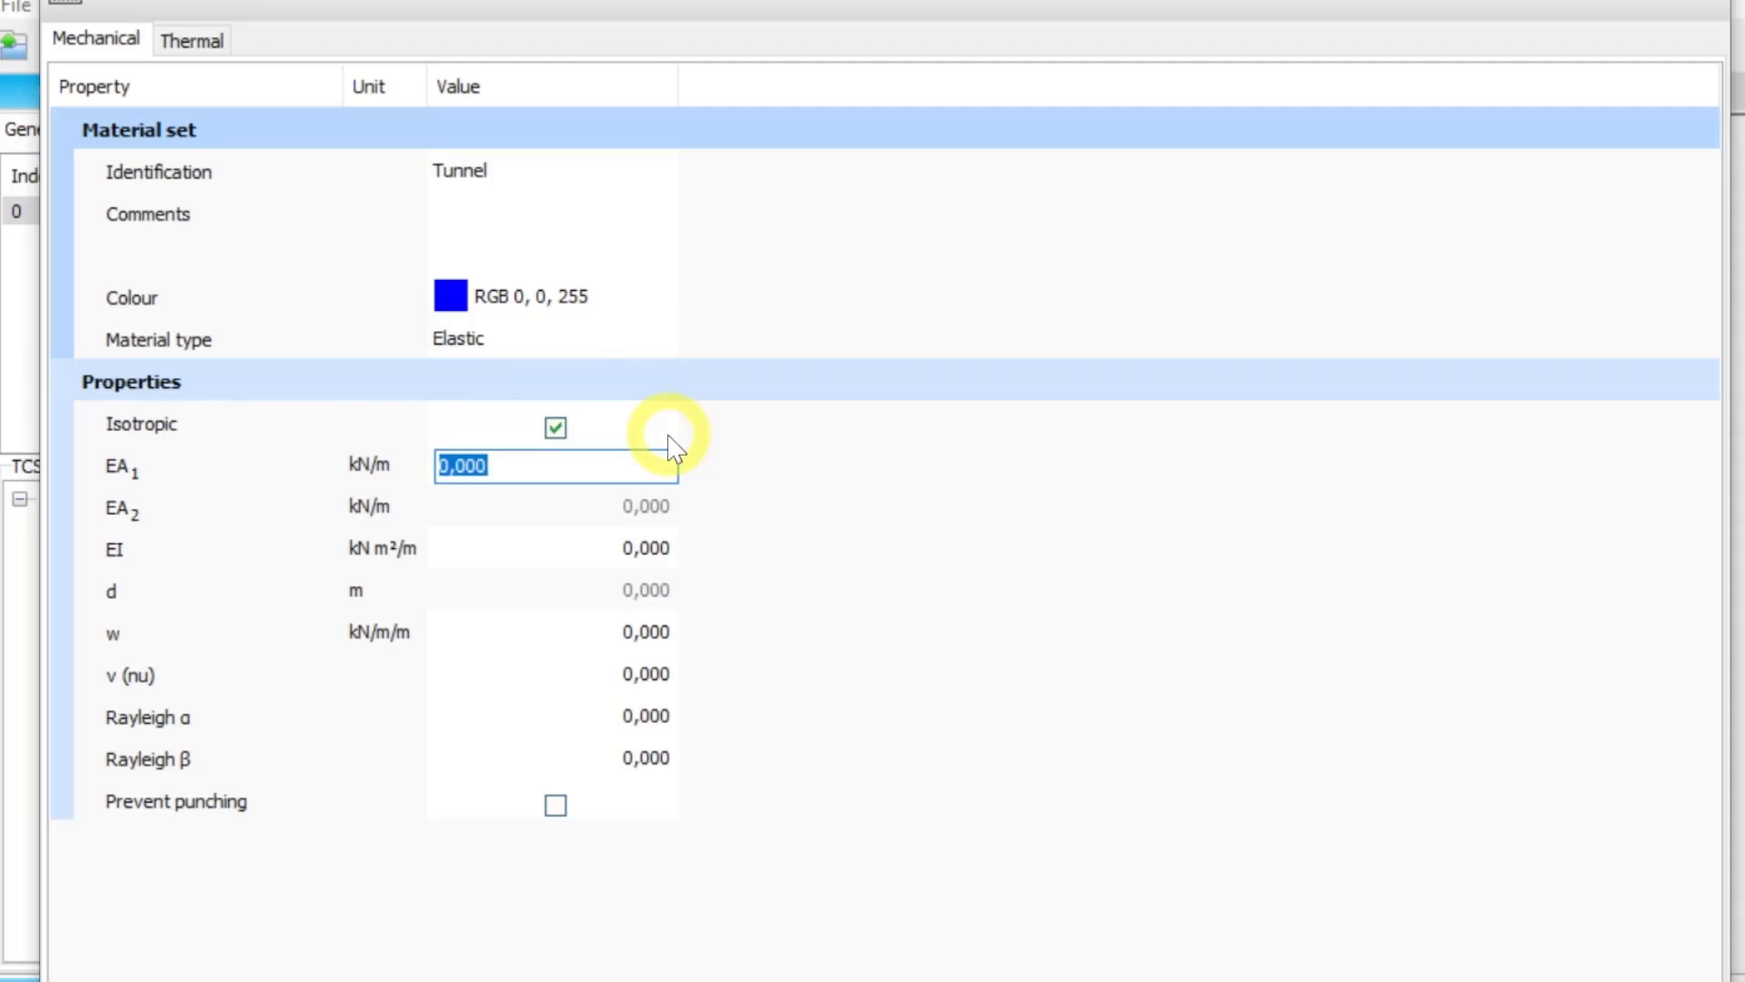
key("Tab")
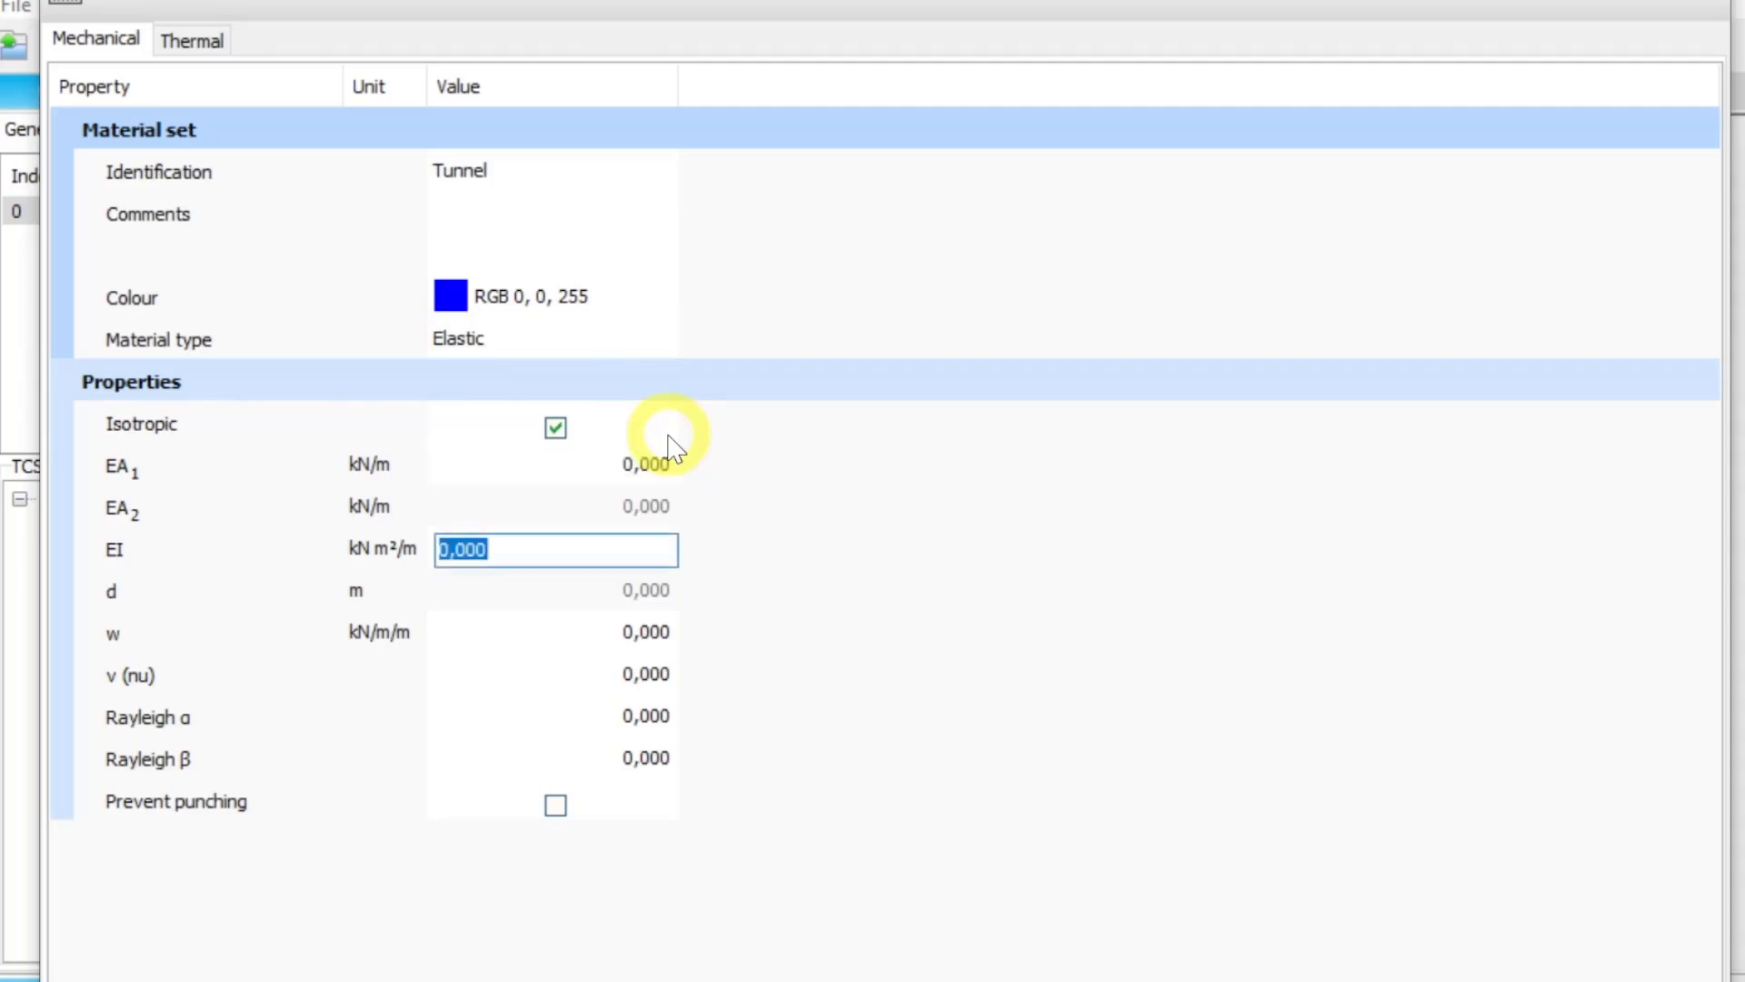
left_click(654, 457)
type("1")
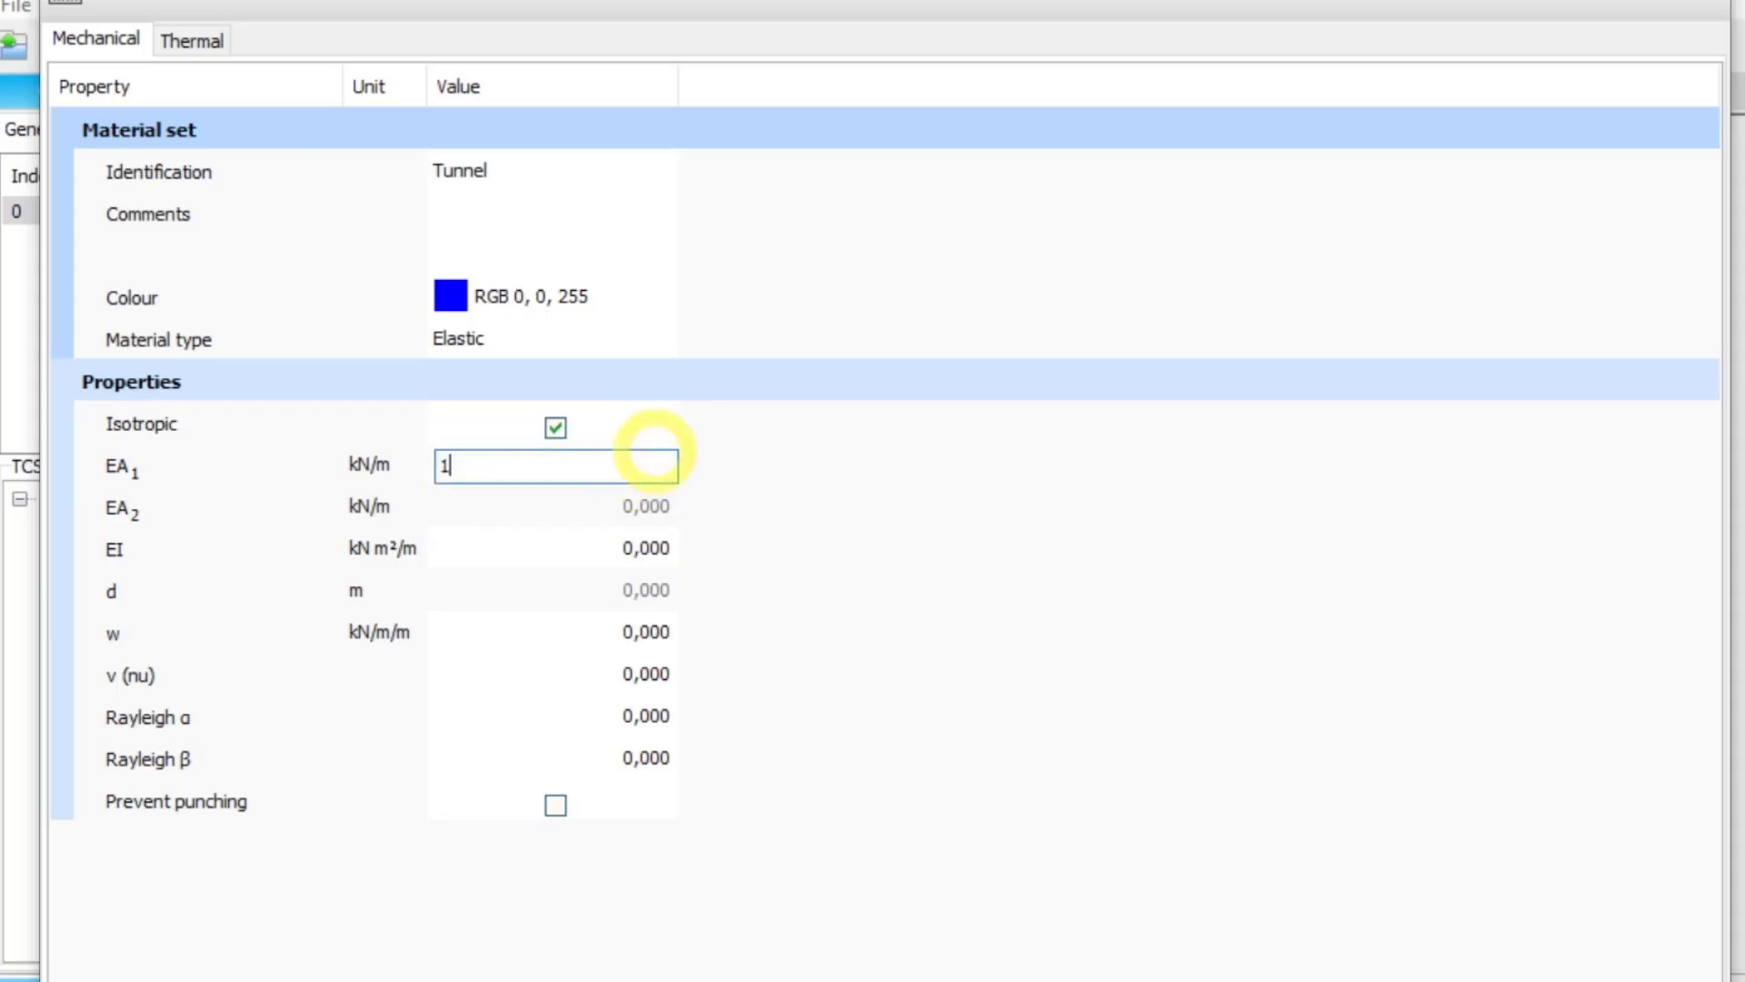
type(",")
type("4E")
type("6")
key("Tab")
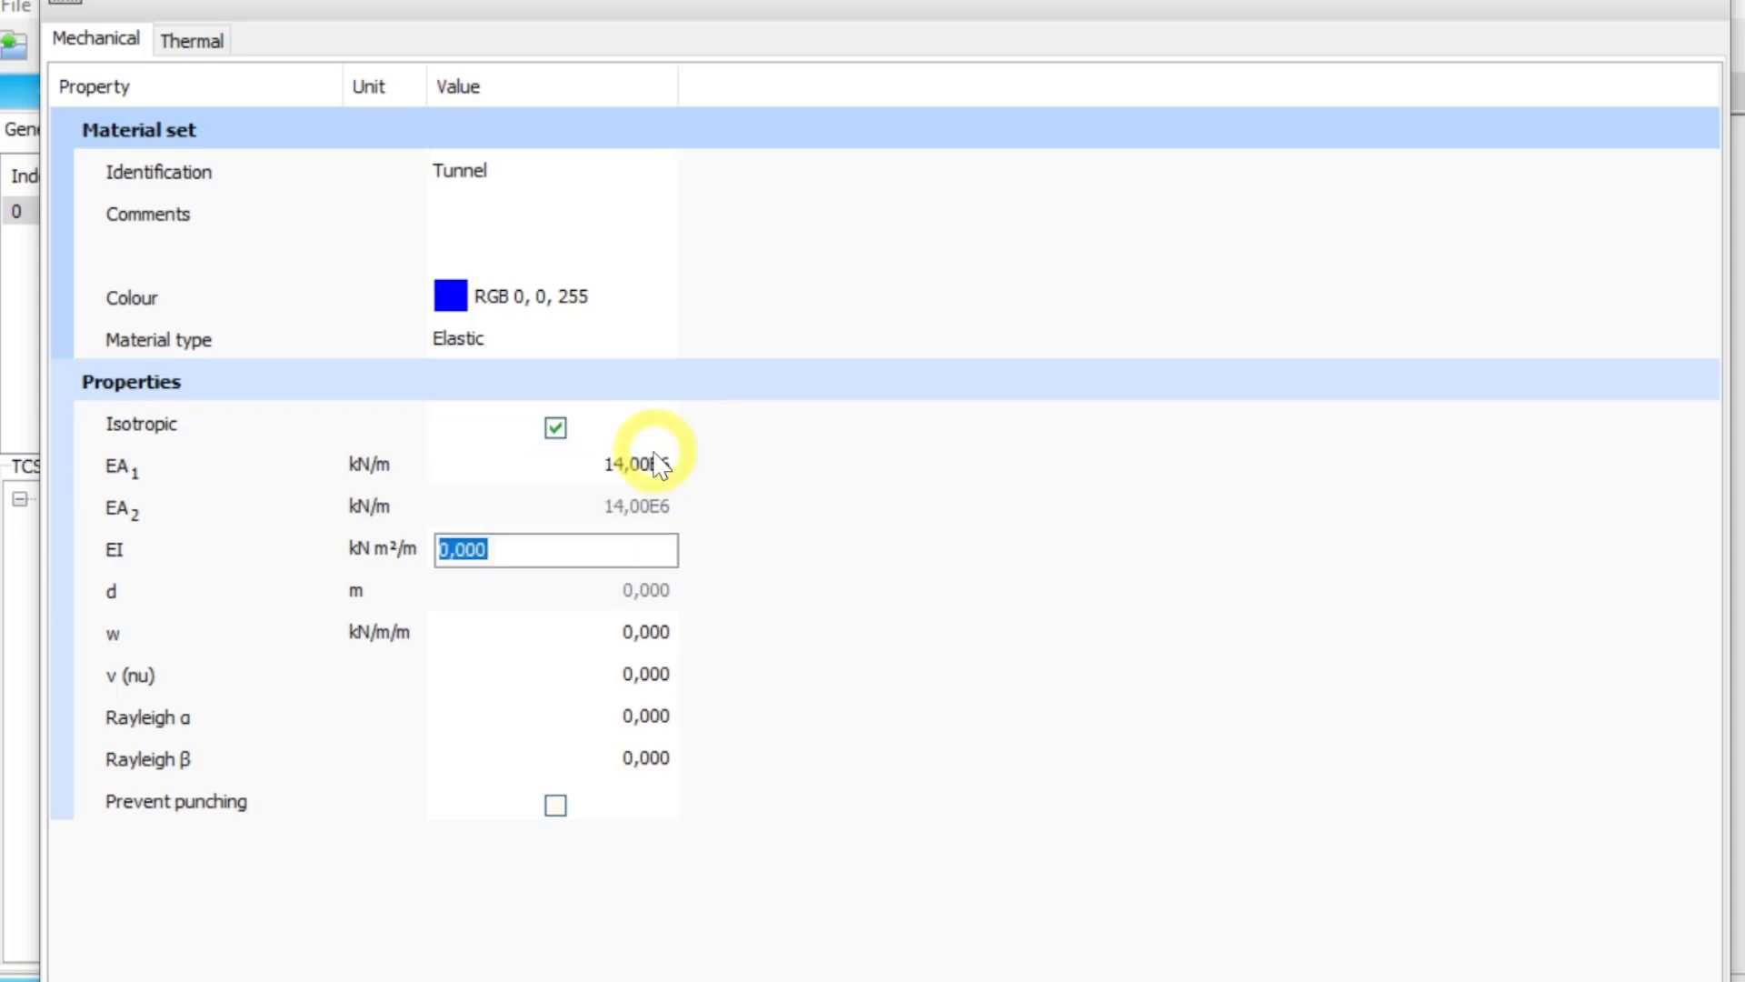
type("1")
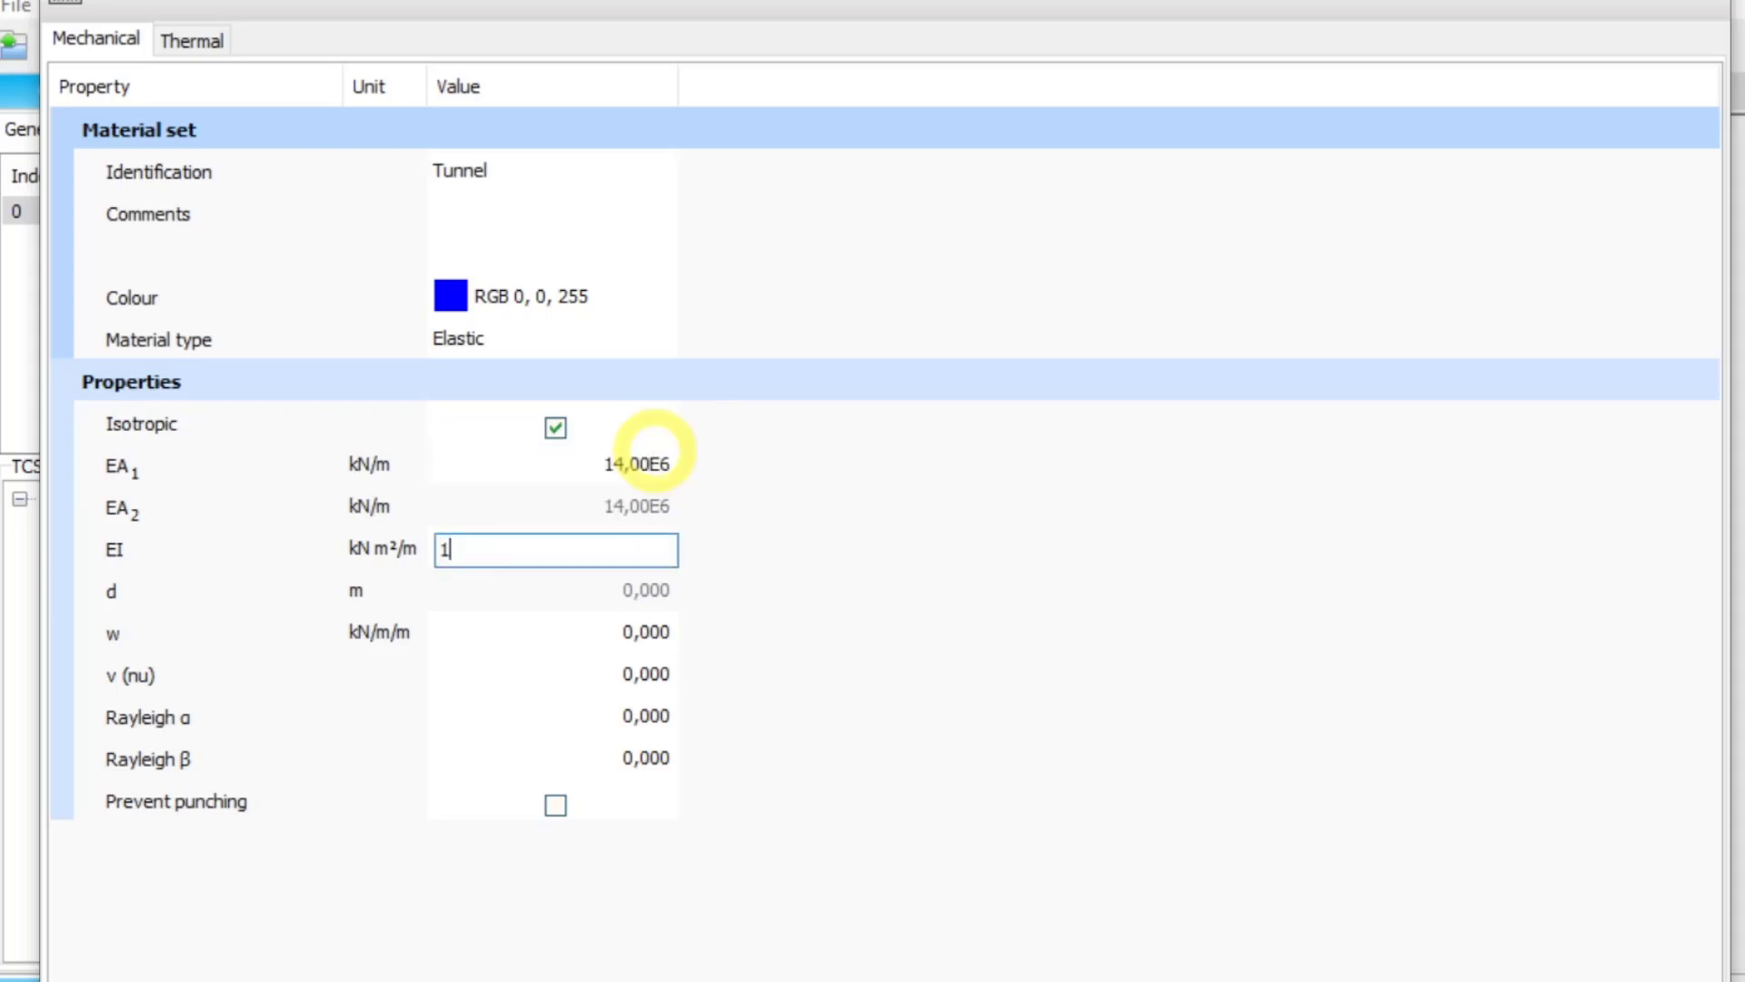
type(",43E5")
key("Tab")
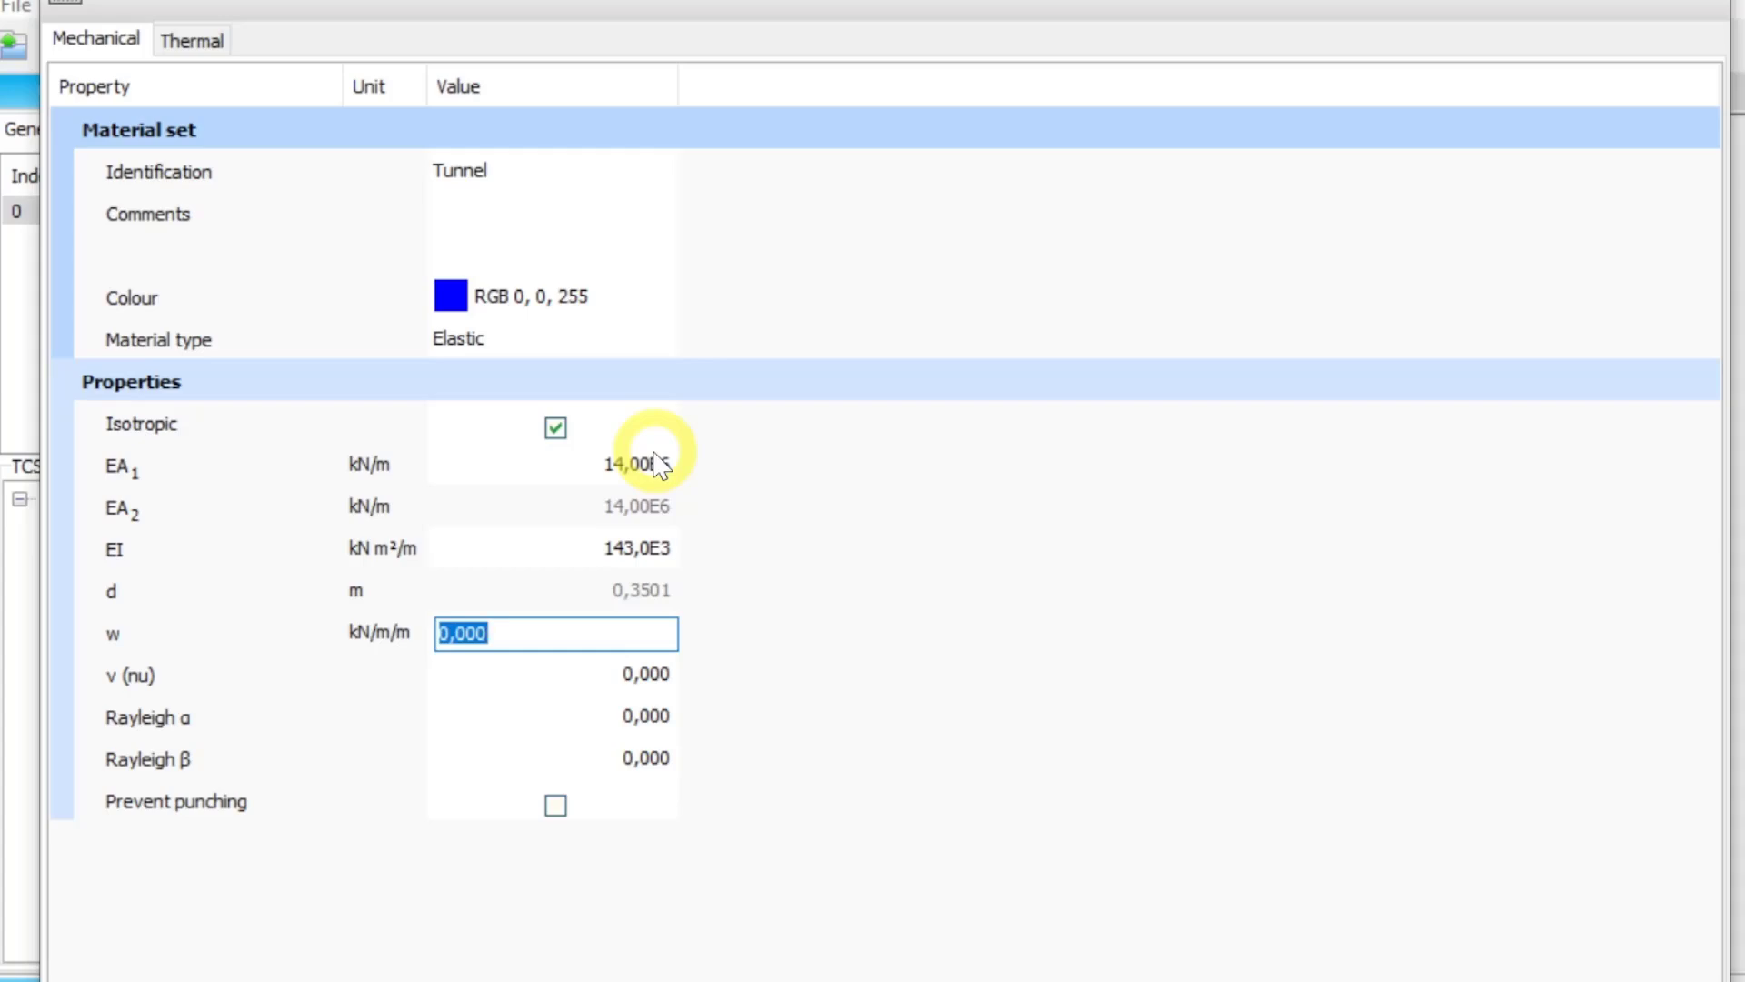
Set the Tunnel material's weight w to 8,4 kN/m/m and v (nu) to 0,15, and accept the material set
type("8,")
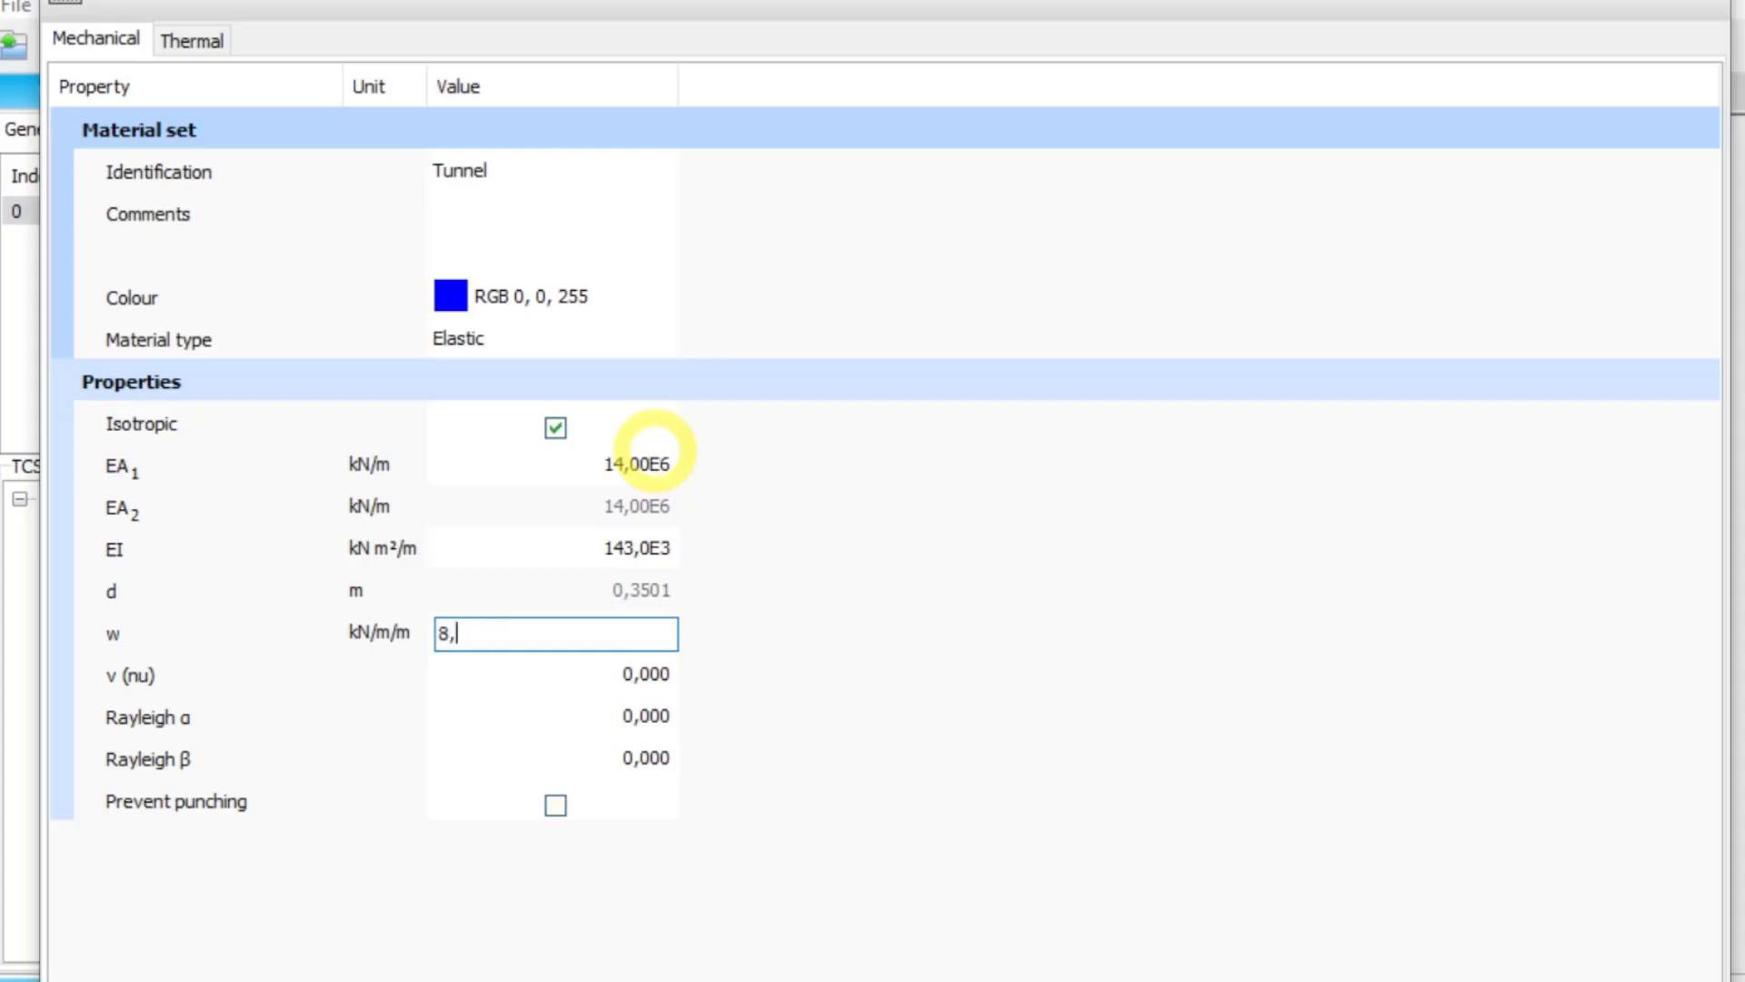
type("4")
key("Tab")
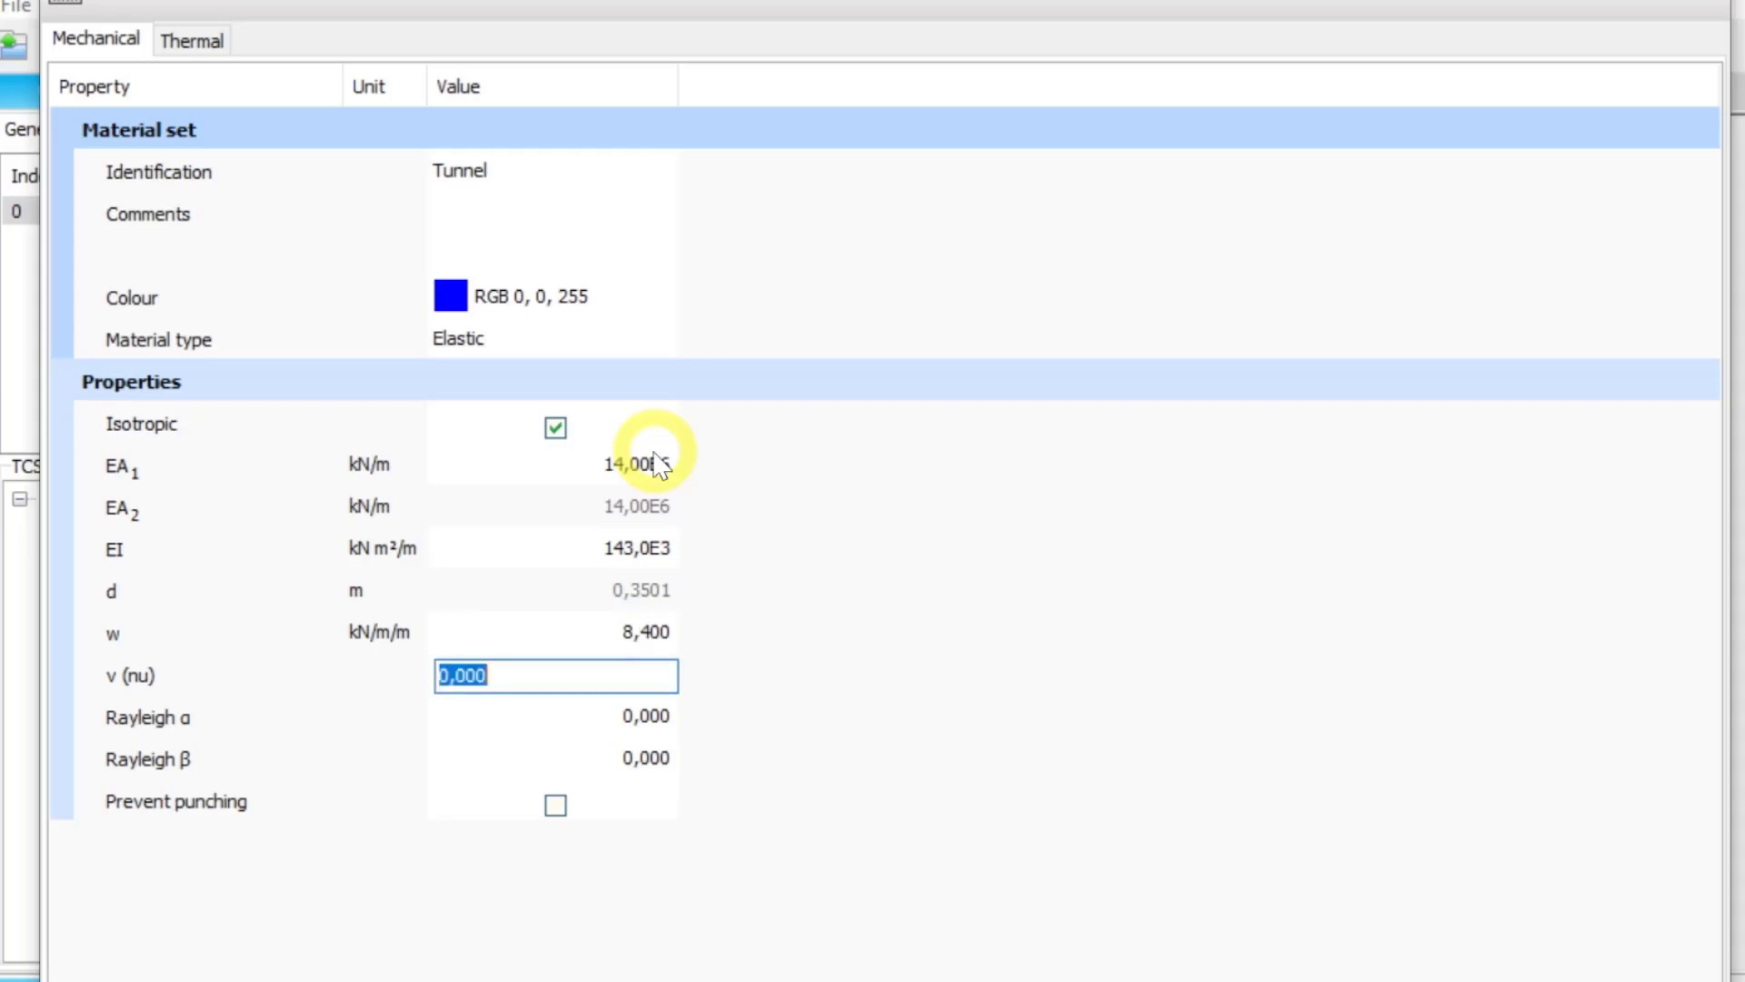
type("0,15")
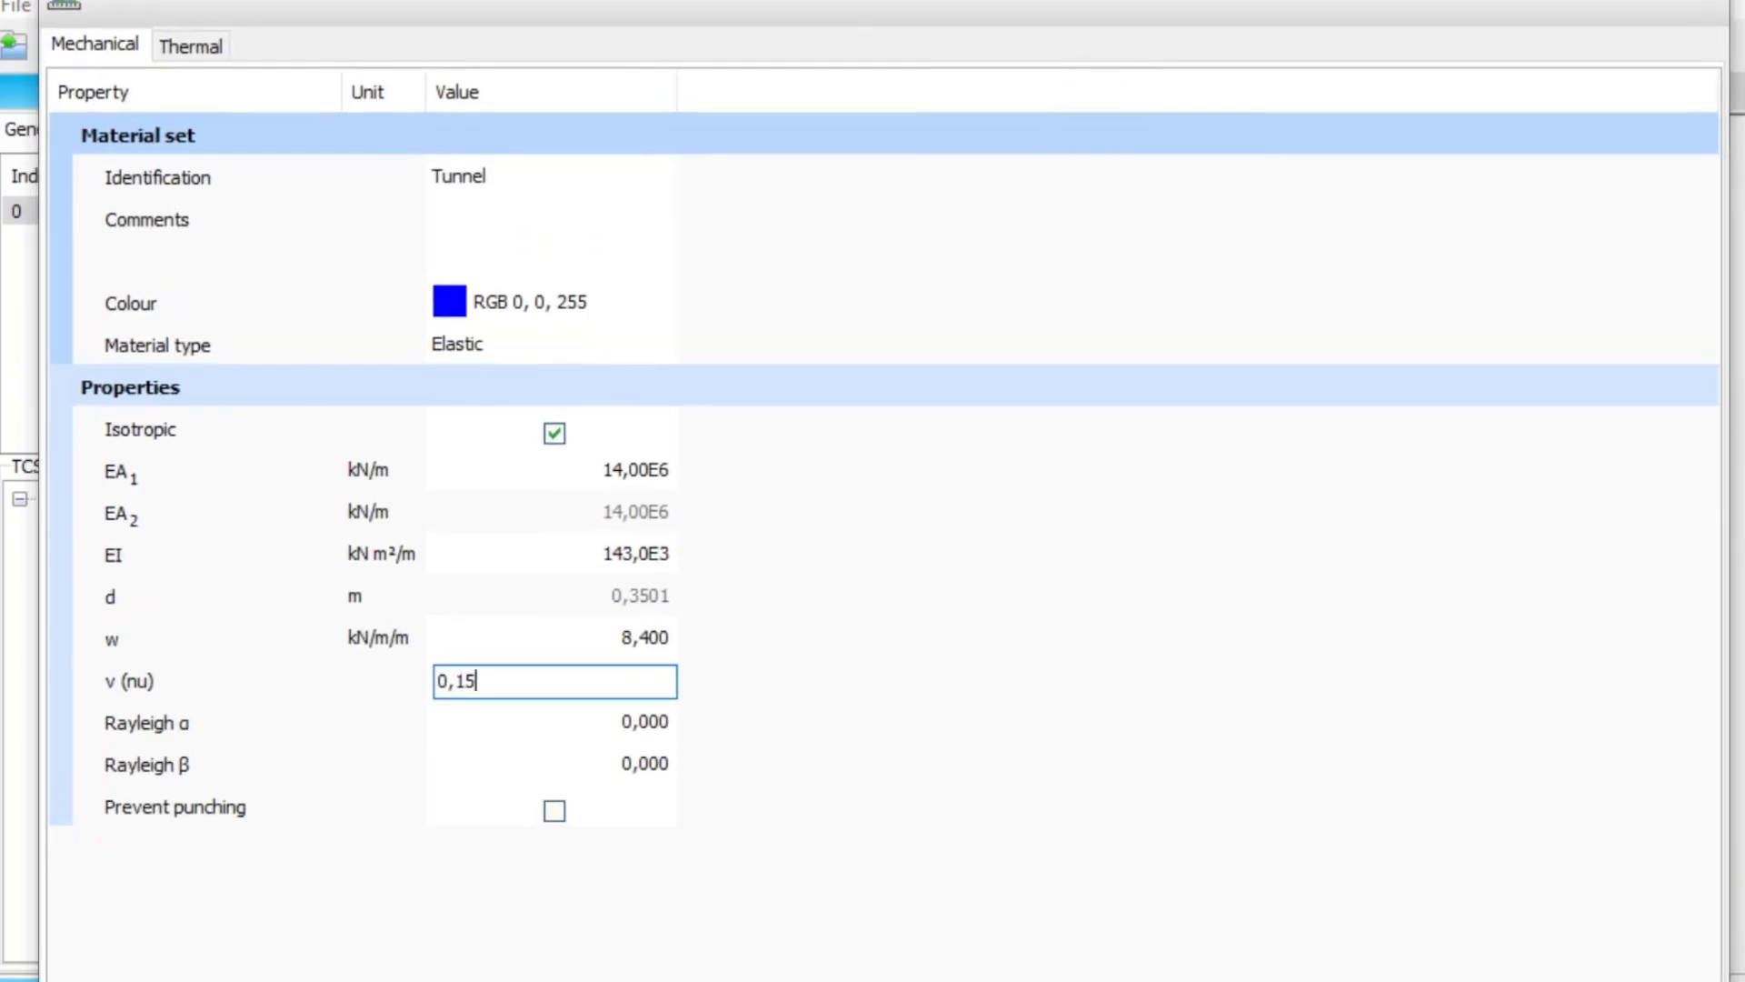
left_click(1509, 980)
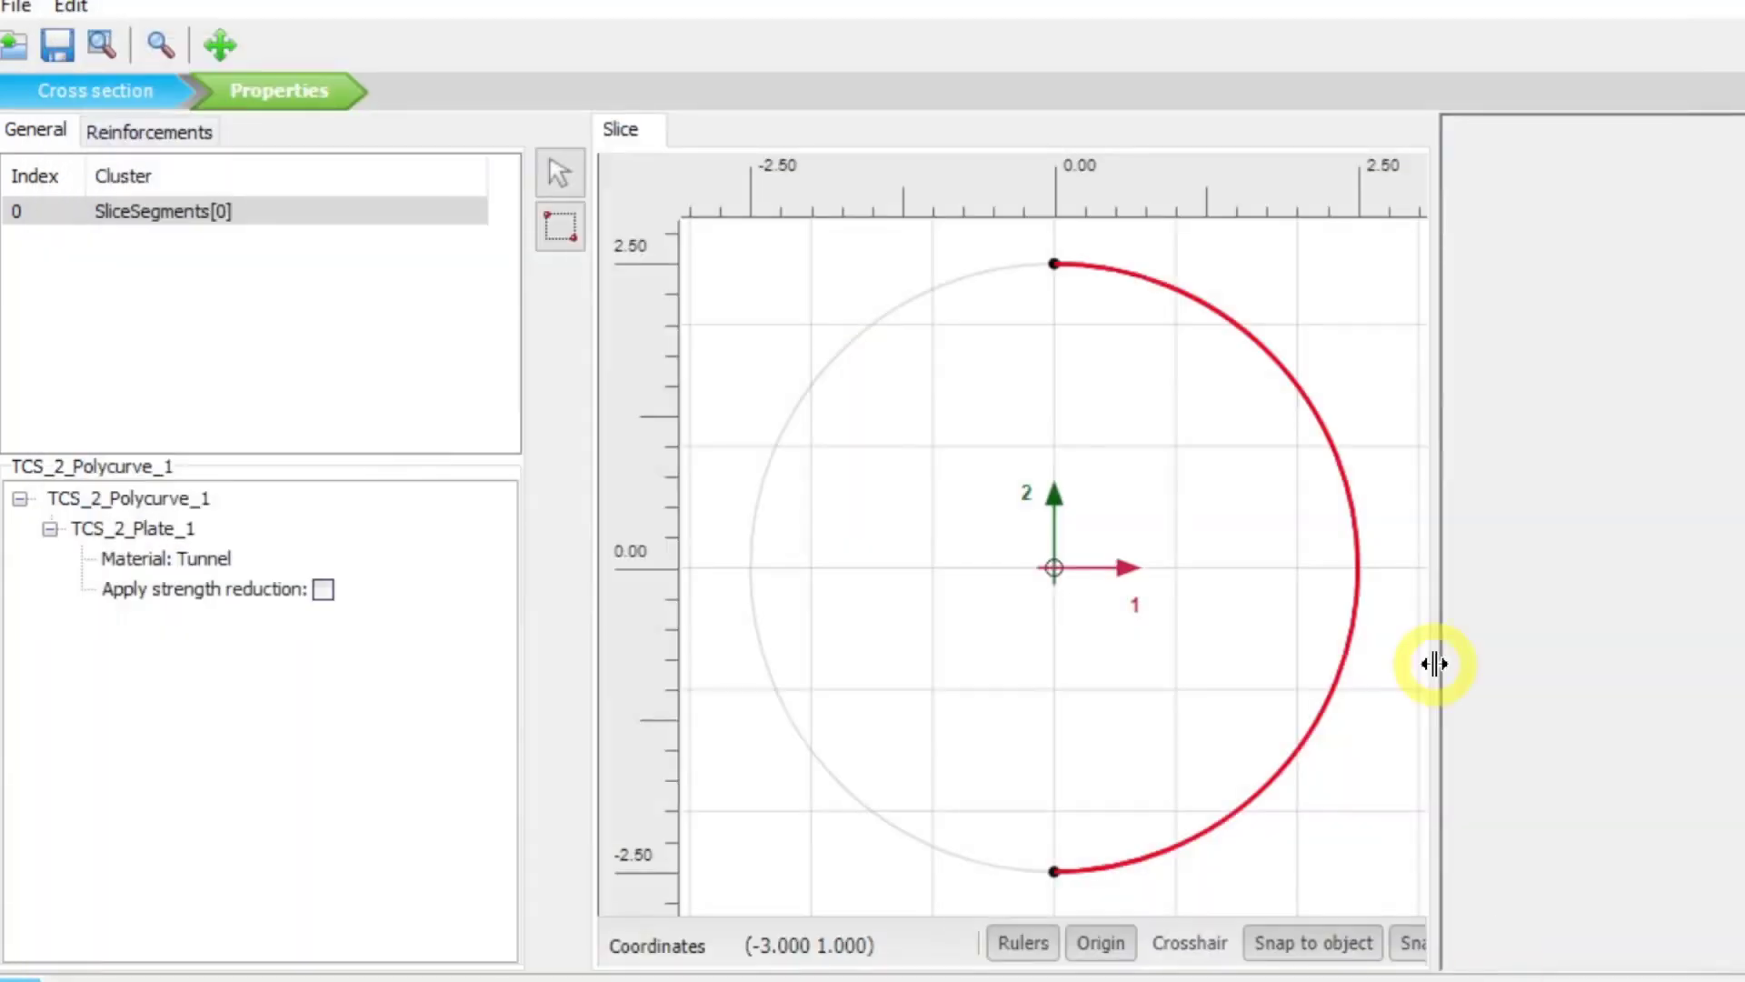
Create a negative interface along the right-half tunnel lining
right_click(1215, 309)
mouse_move(1268, 388)
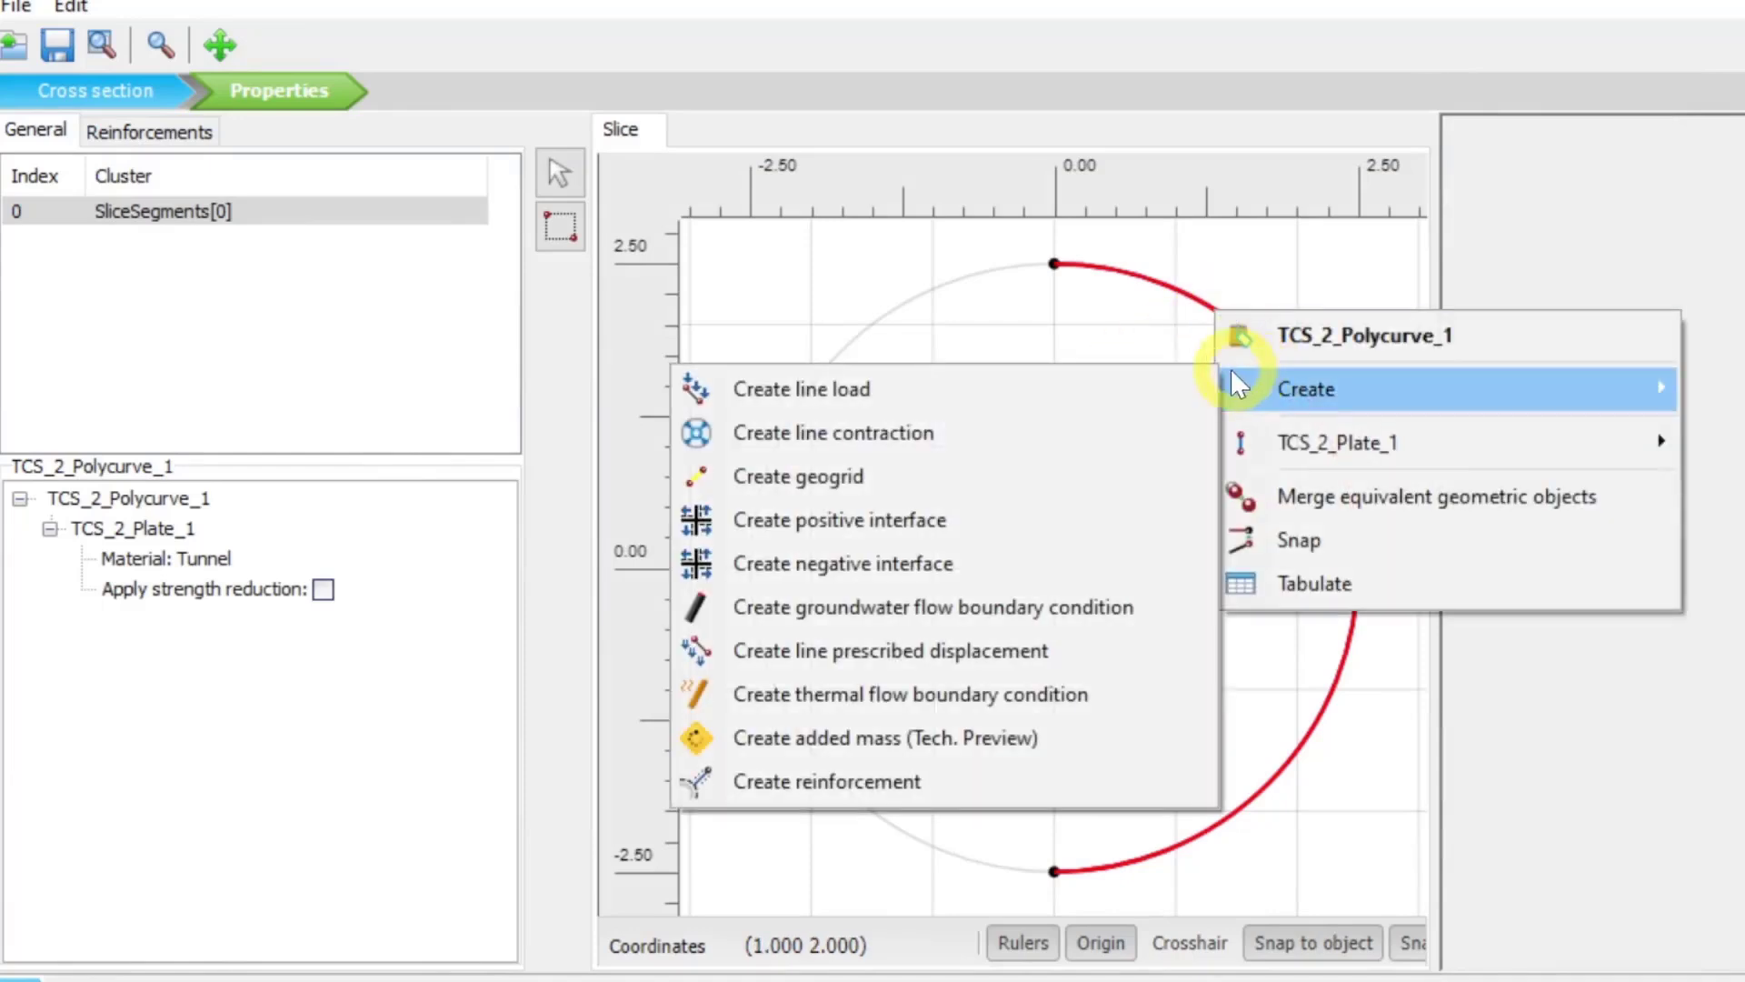
left_click(984, 553)
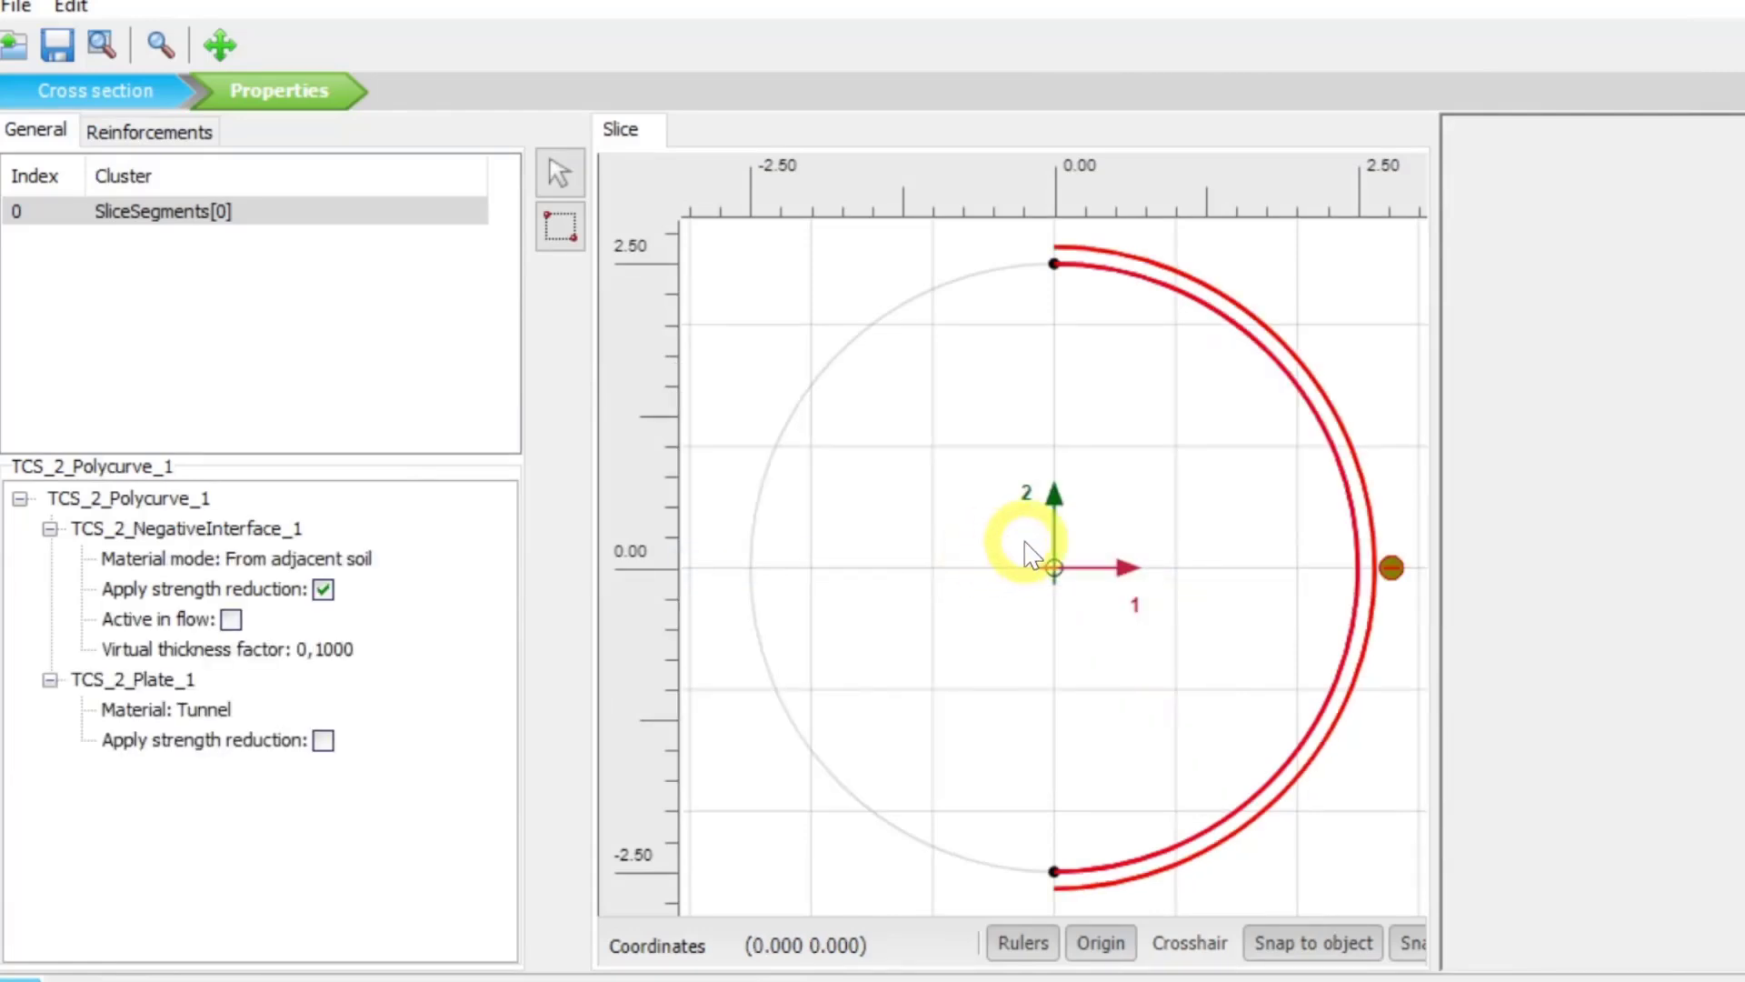
Create a line contraction along the right-half tunnel lining and generate the tunnel in the model
right_click(1291, 381)
mouse_move(1360, 461)
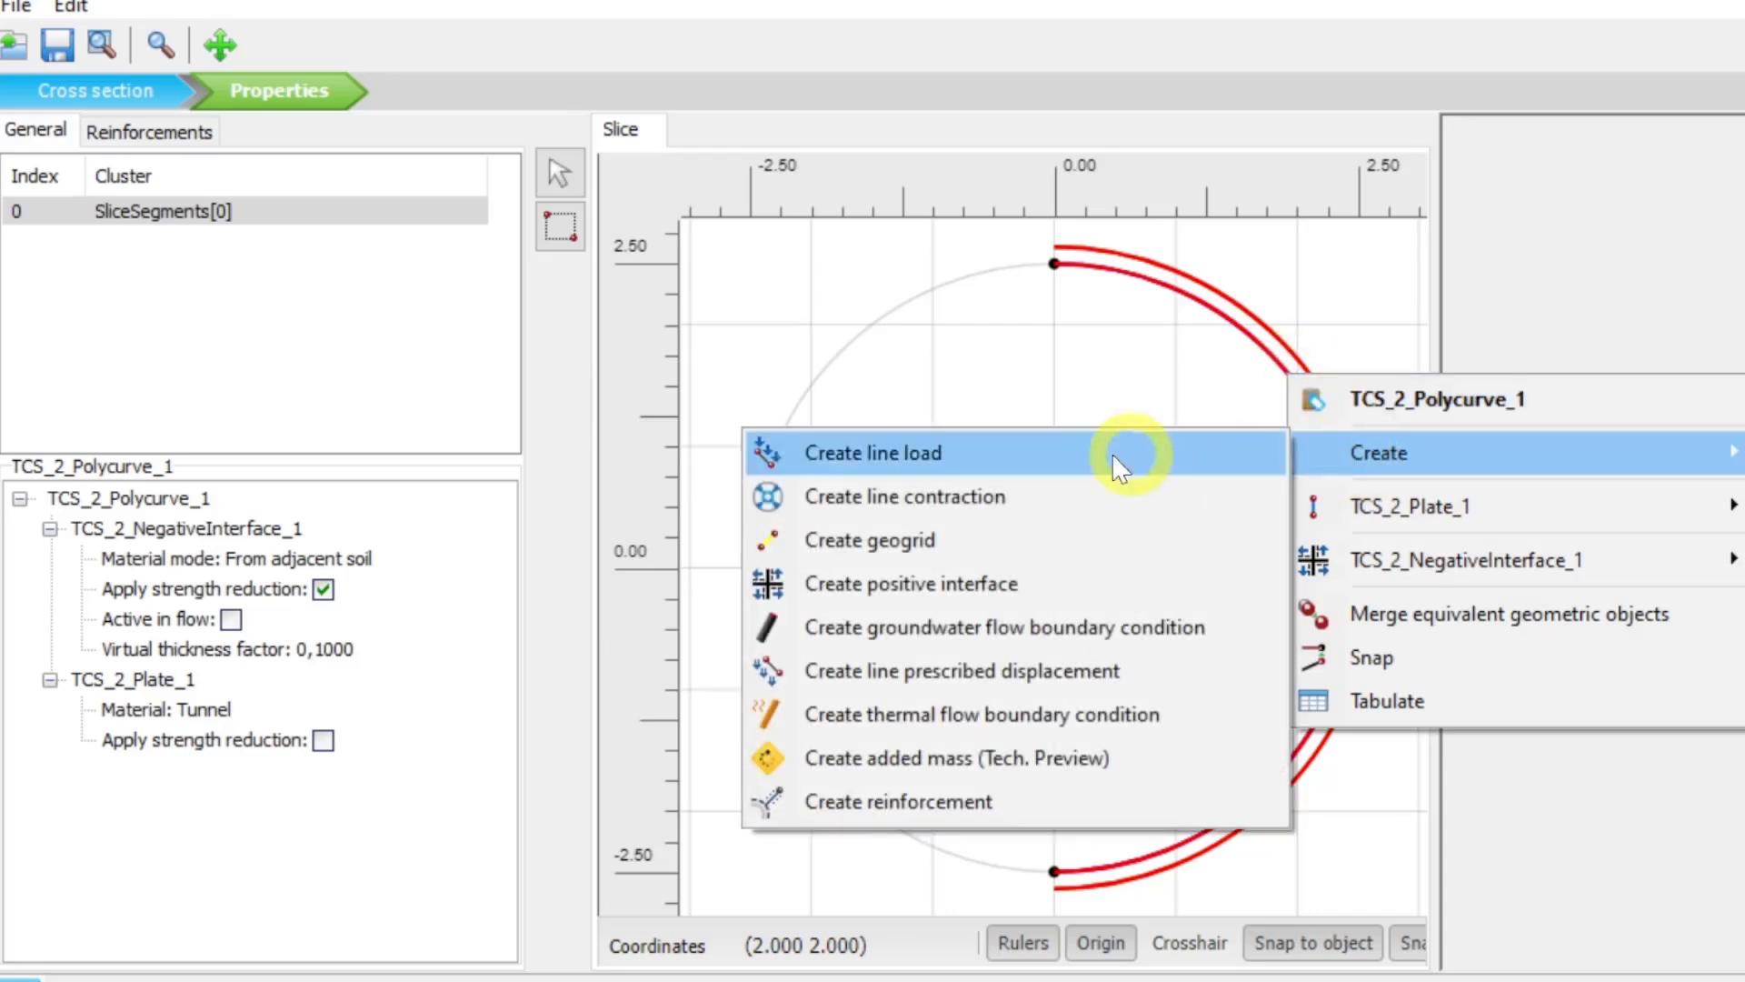
left_click(1058, 519)
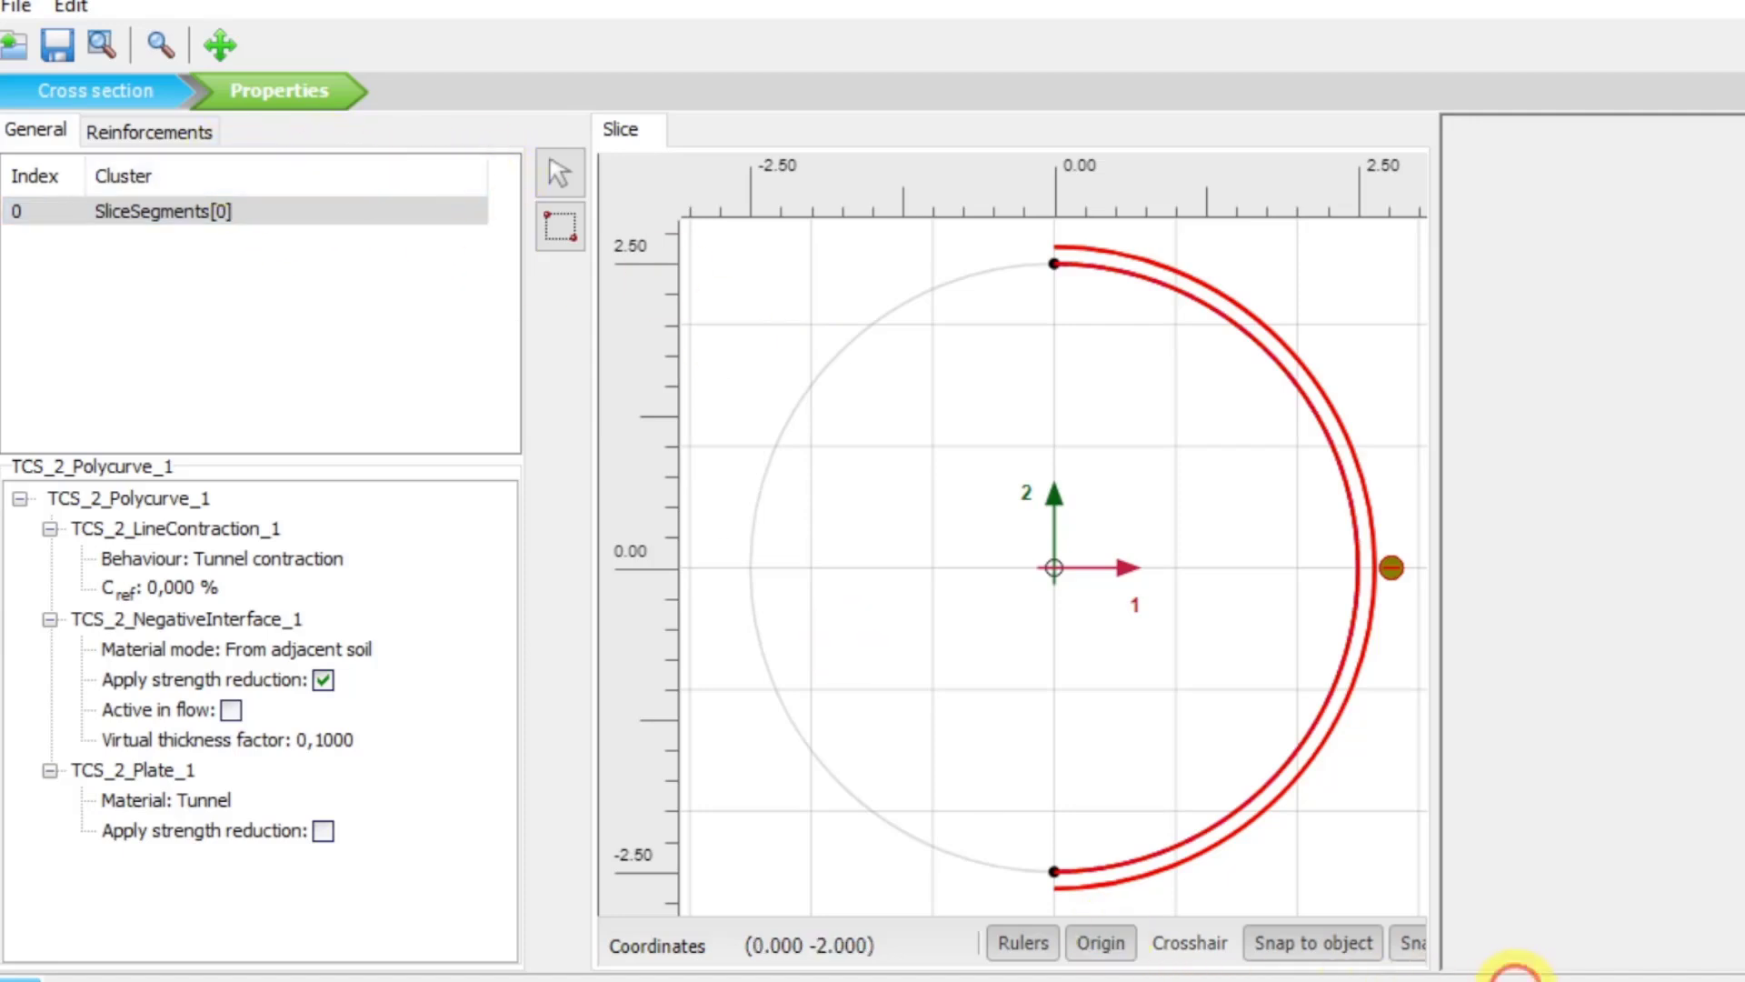
left_click(1640, 981)
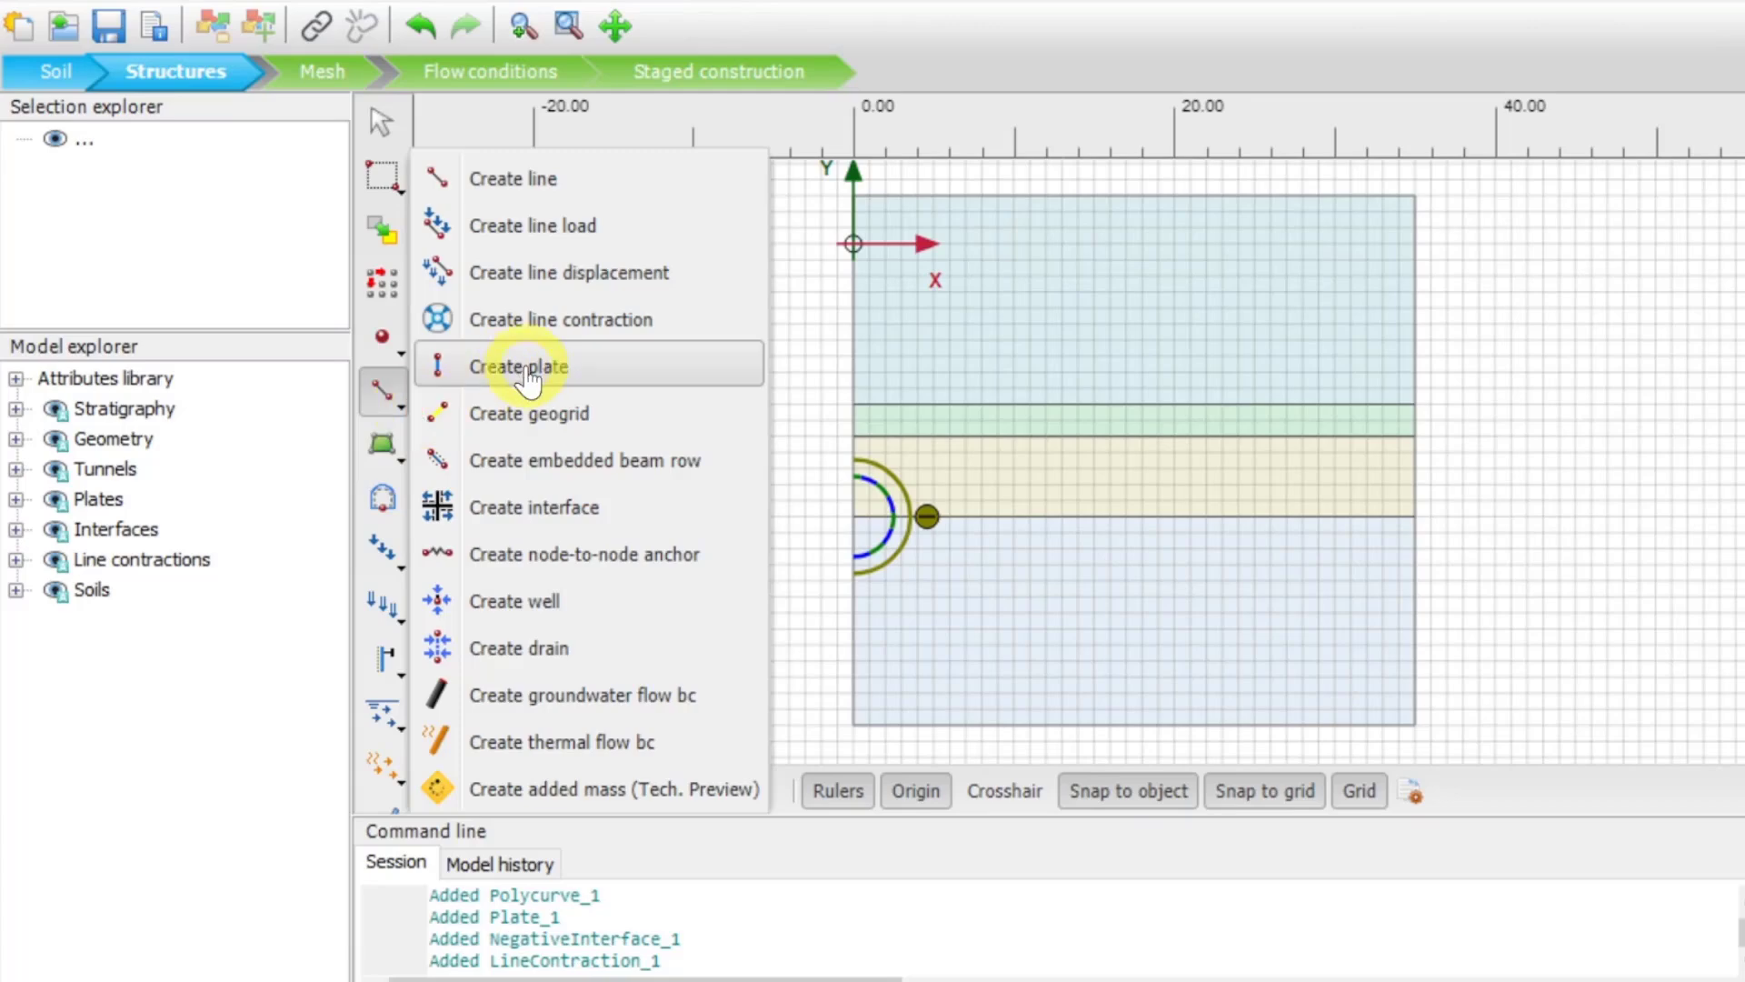
Draw a horizontal plate along the ground surface from (5, 3) to (15, 3)
left_click(528, 373)
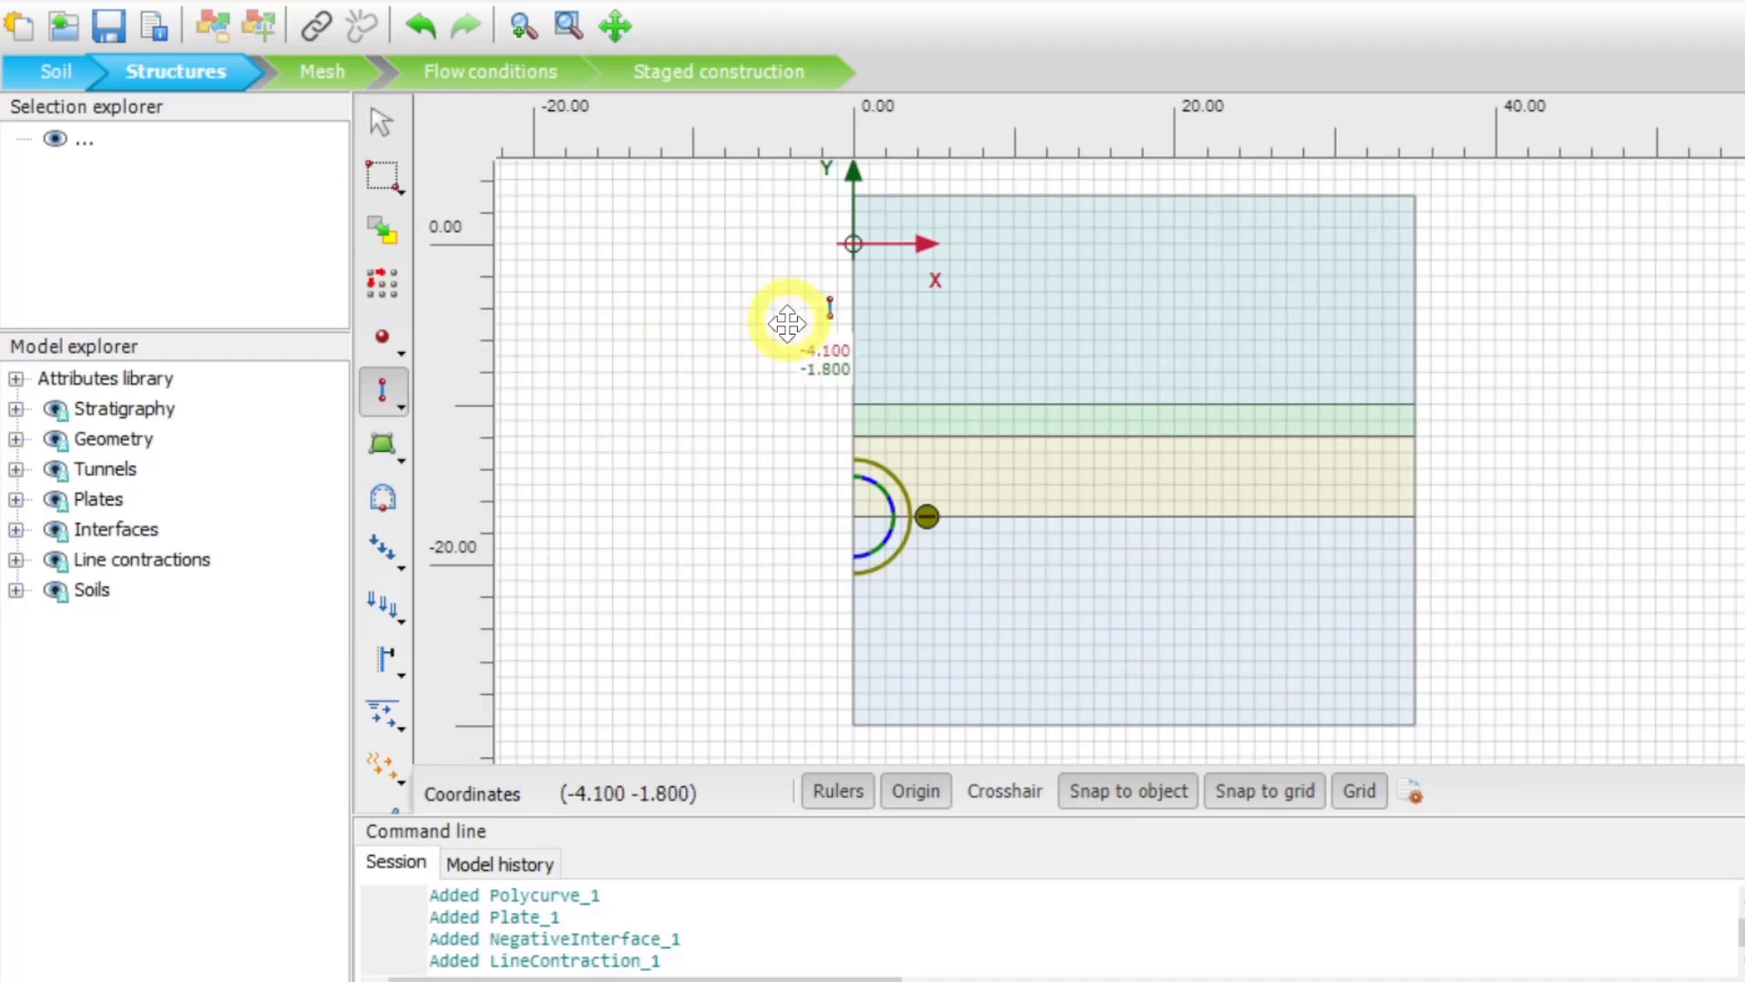
left_click_drag(784, 309, 686, 462)
scroll(837, 358, "up", 1)
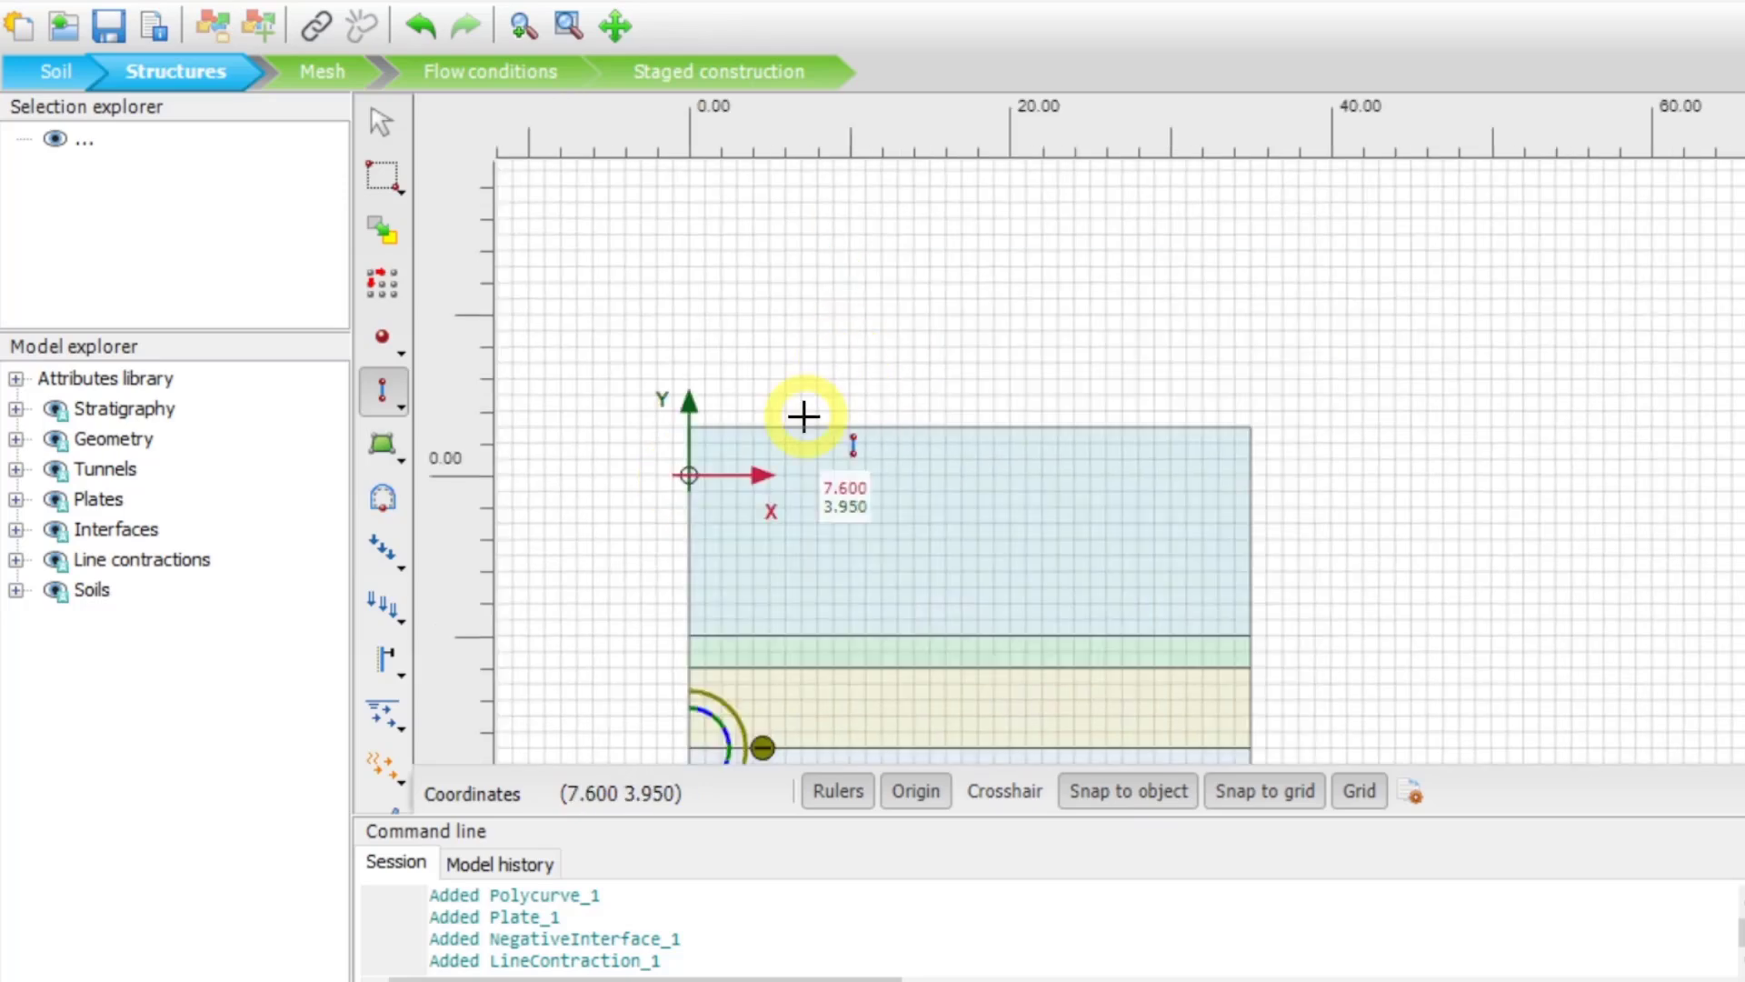
scroll(799, 413, "up", 1)
scroll(784, 423, "up", 2)
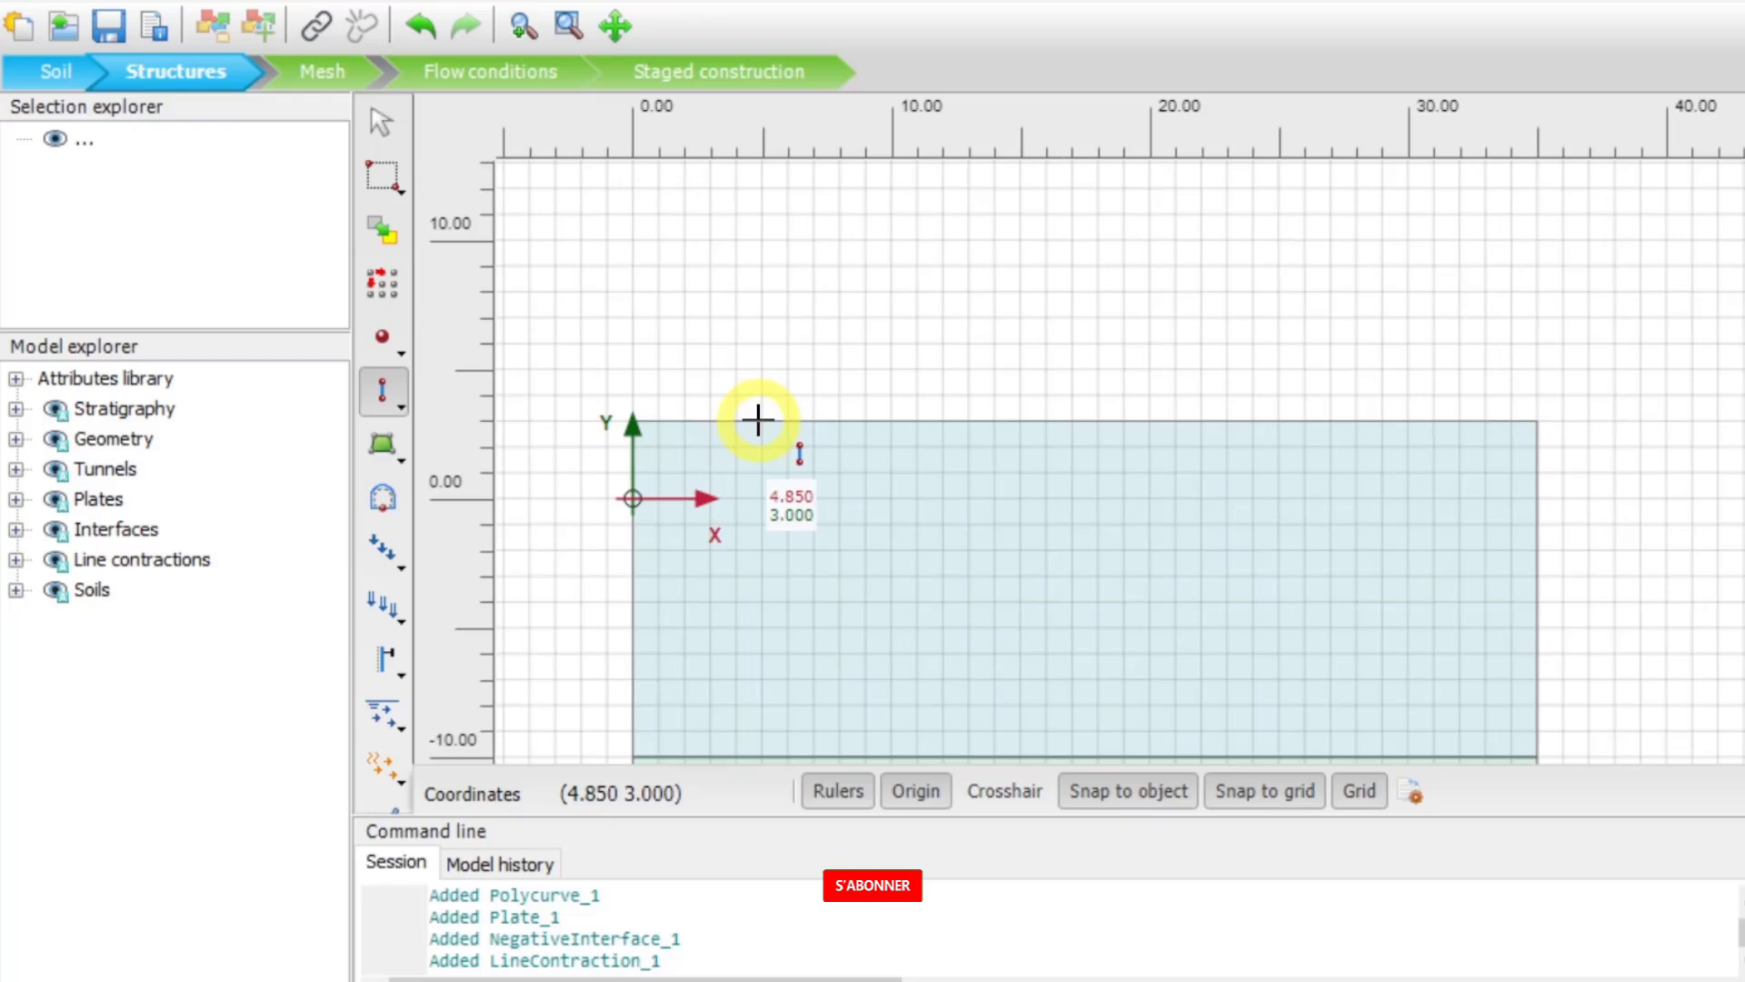
scroll(764, 420, "up", 1)
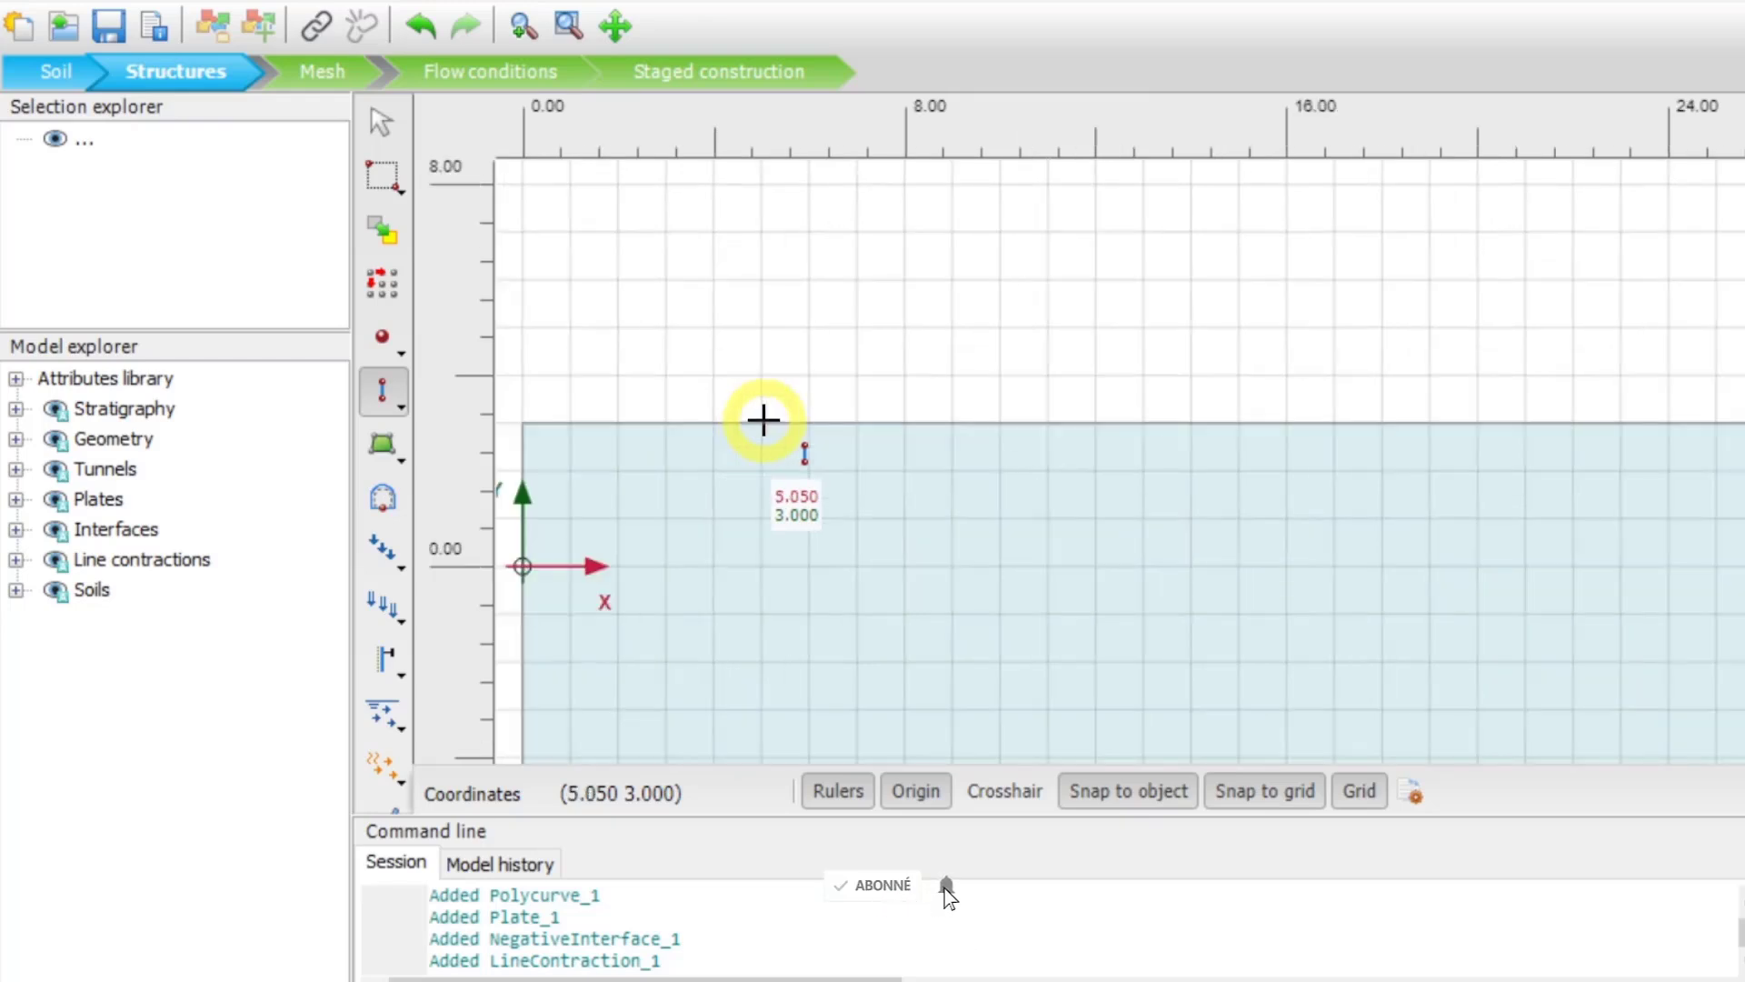
scroll(764, 420, "up", 1)
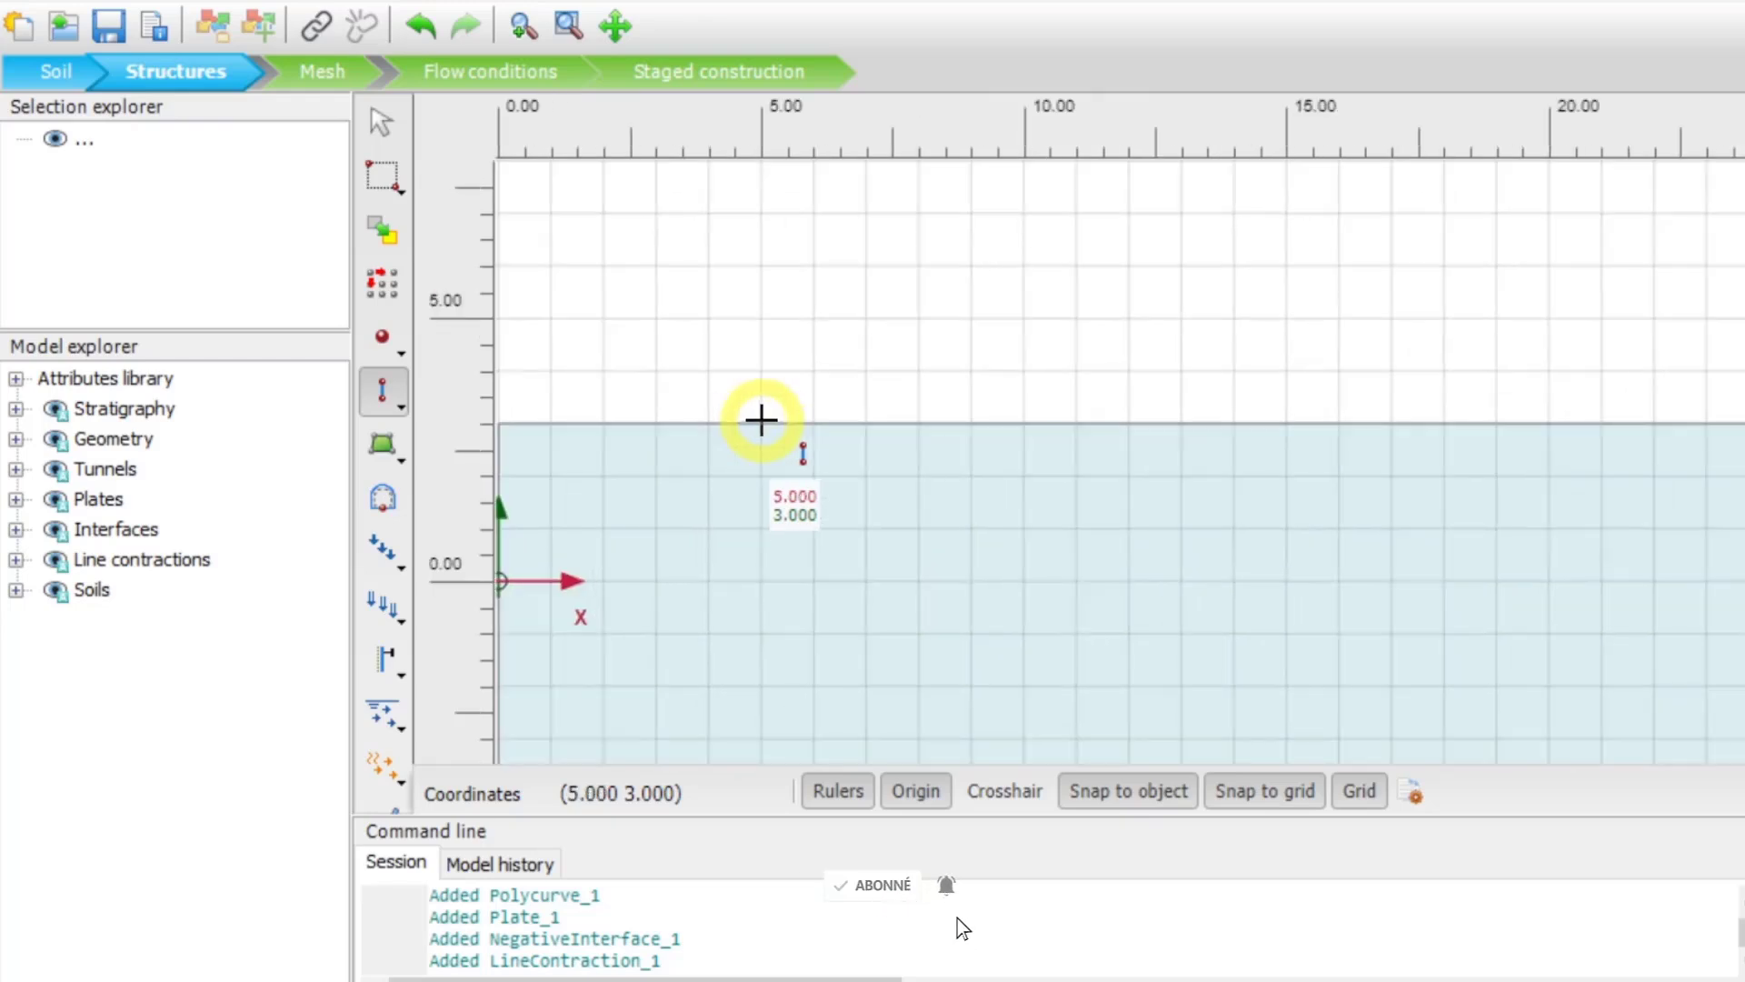
left_click(762, 421)
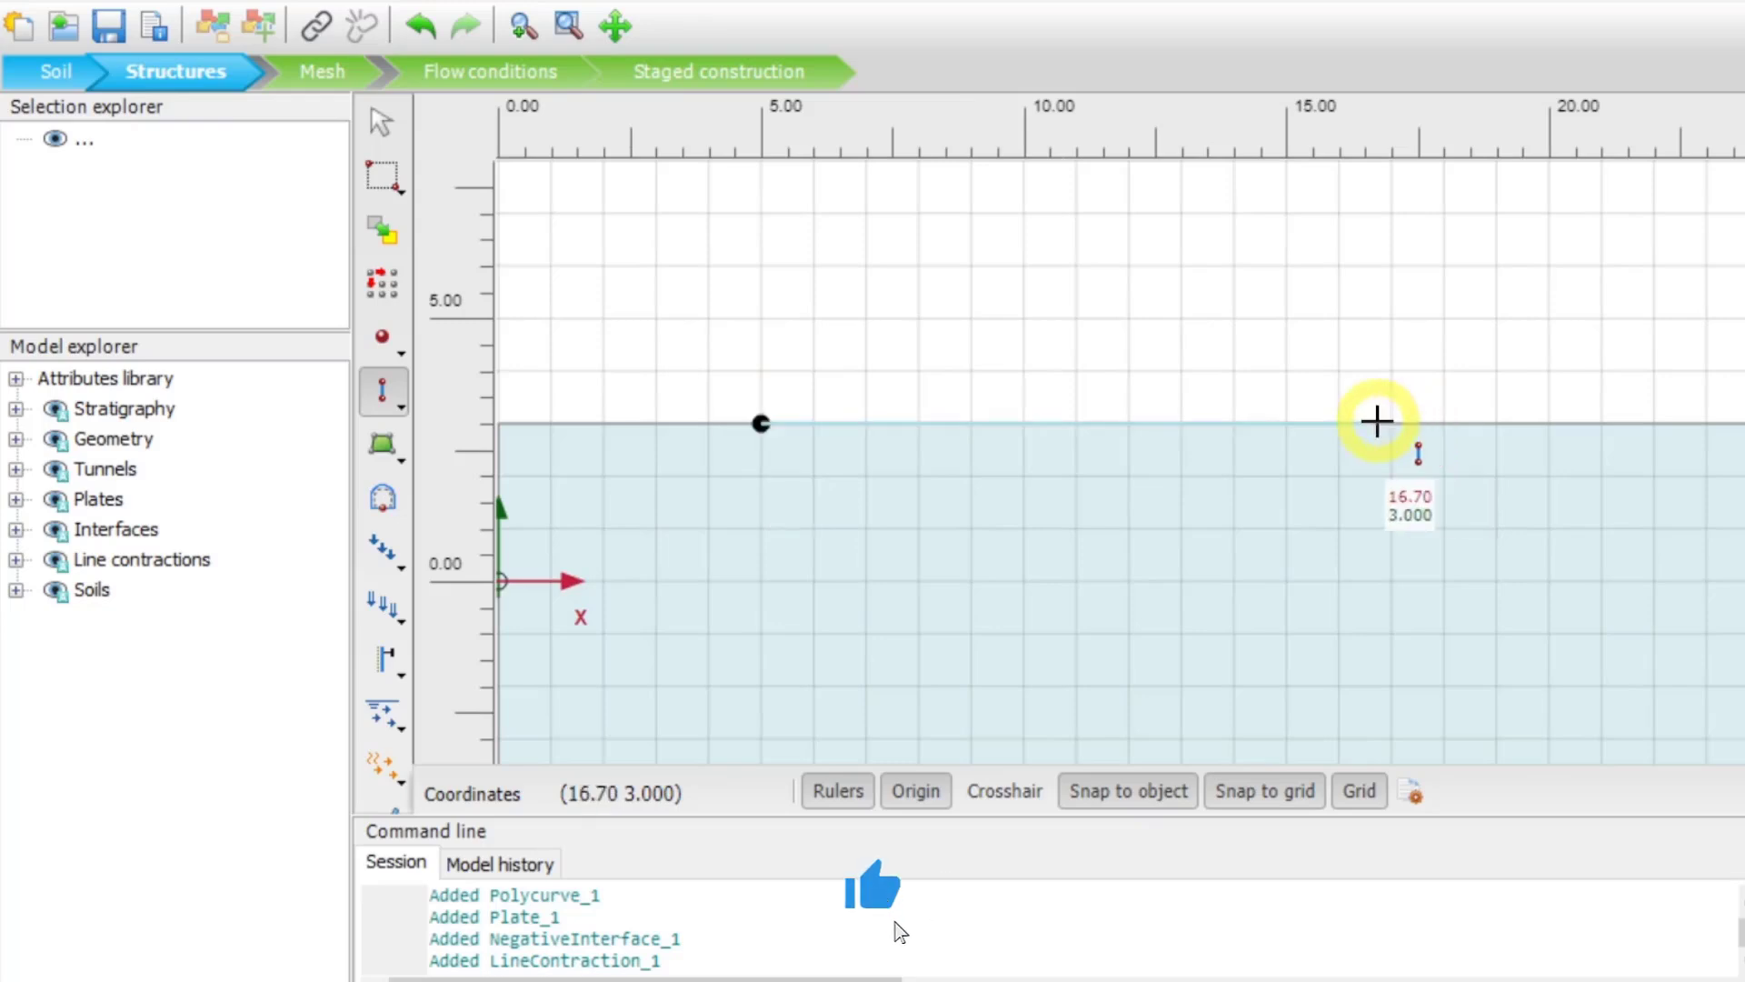
left_click(1286, 421)
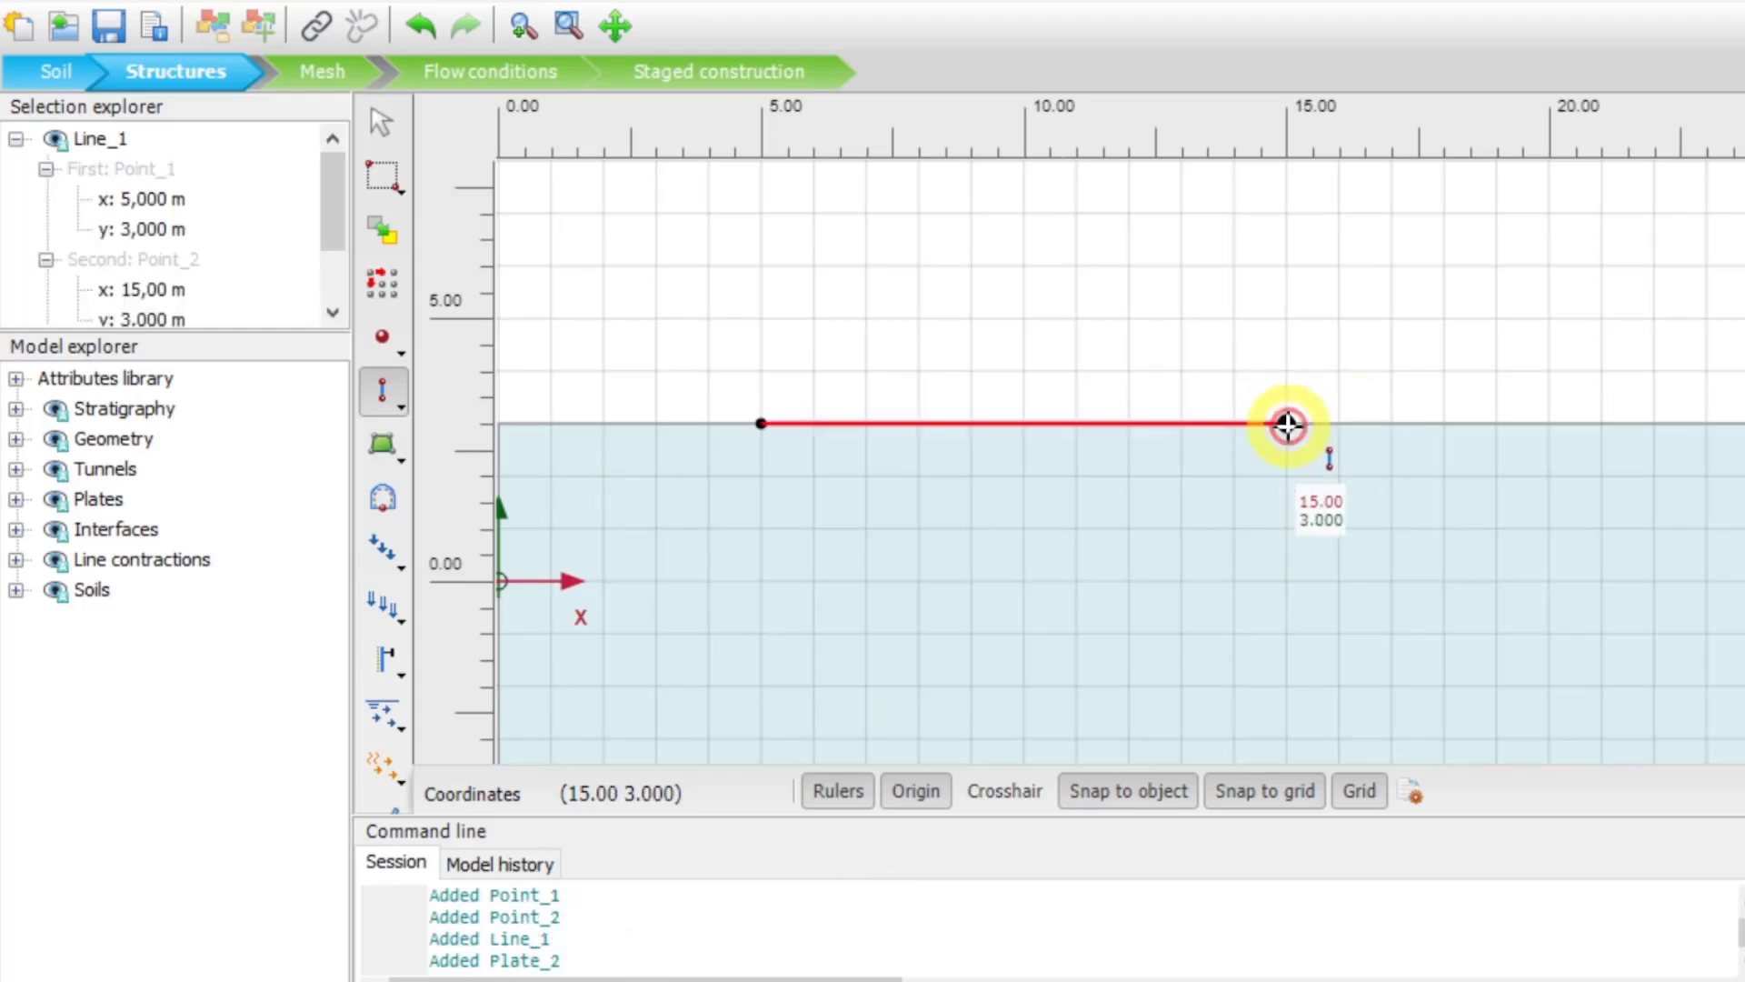
right_click(1300, 318)
key("Escape")
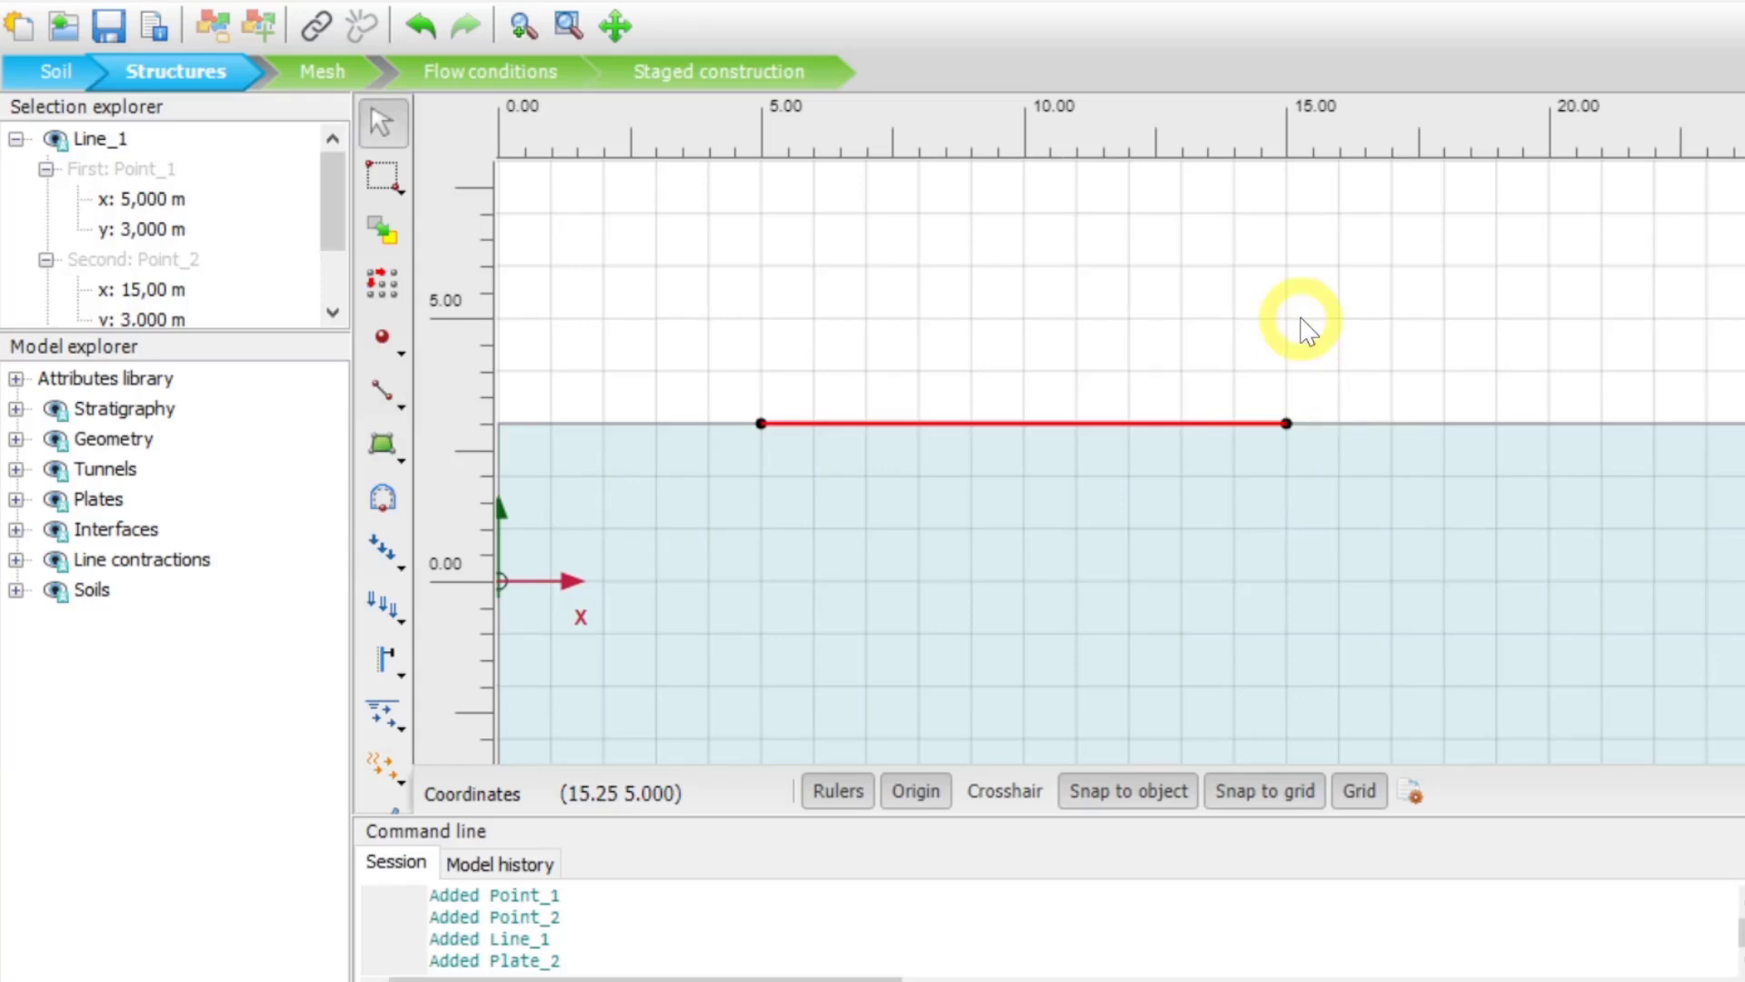
Add a new material set of type Plates and identify it as BATIMENT
left_click(577, 827)
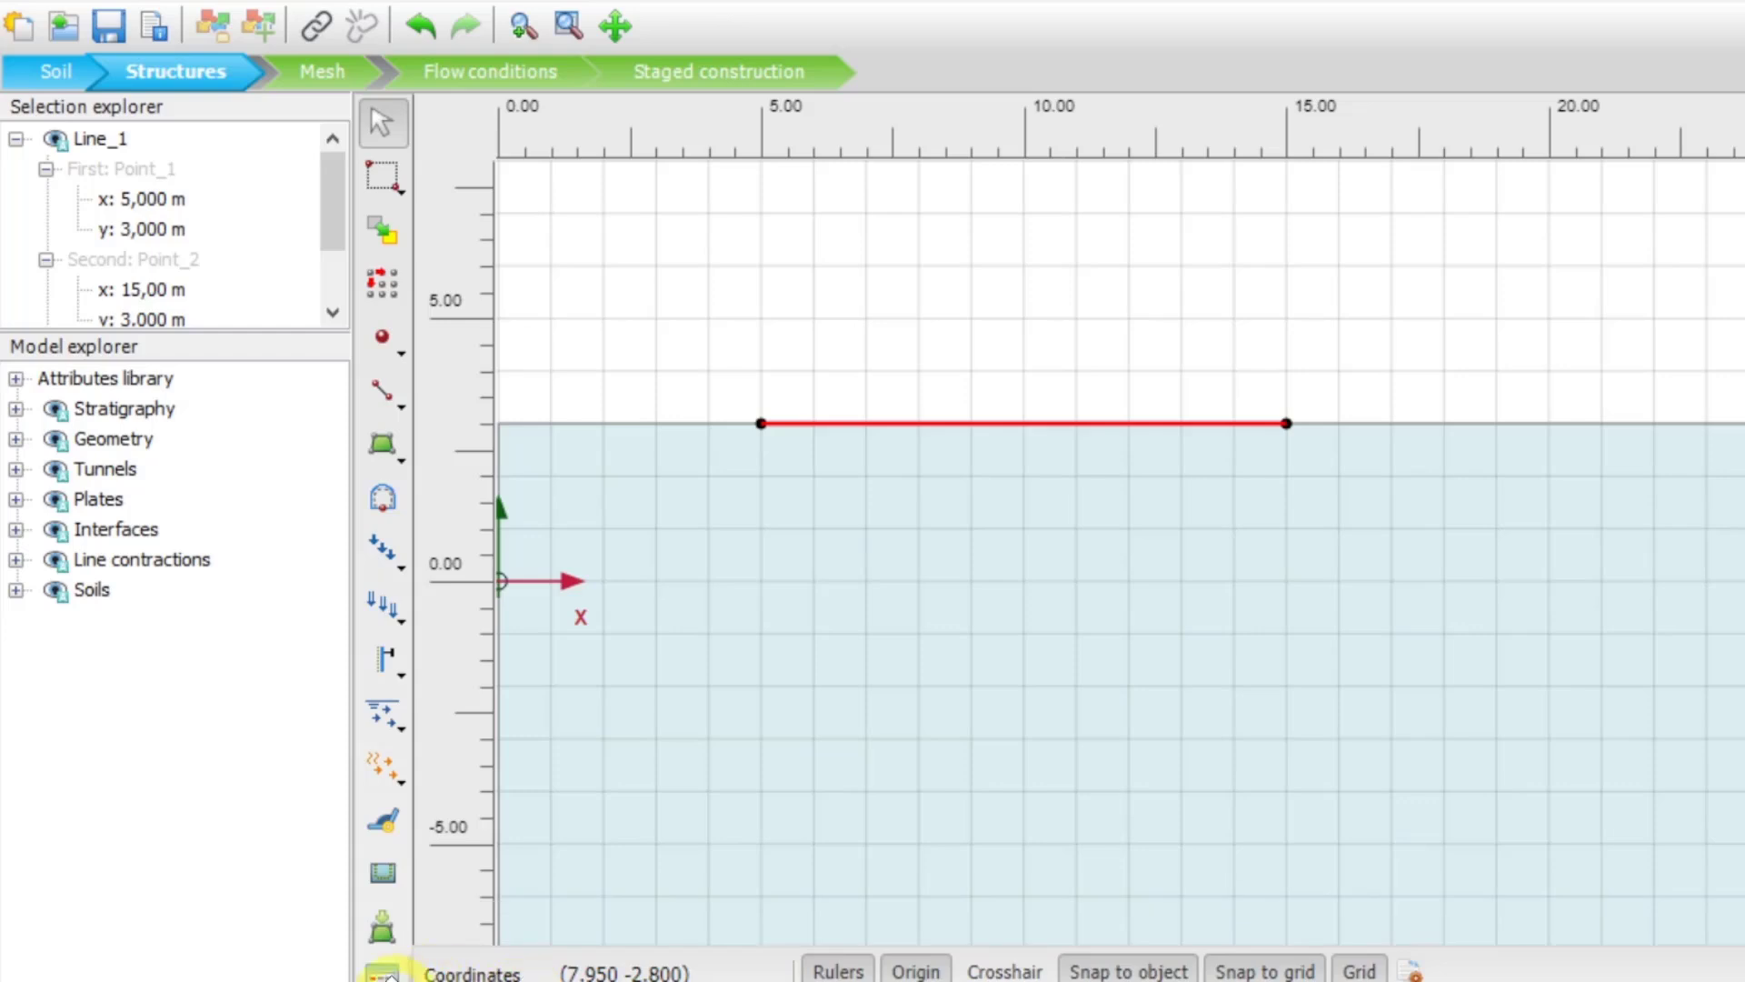
left_click(382, 969)
left_click(980, 191)
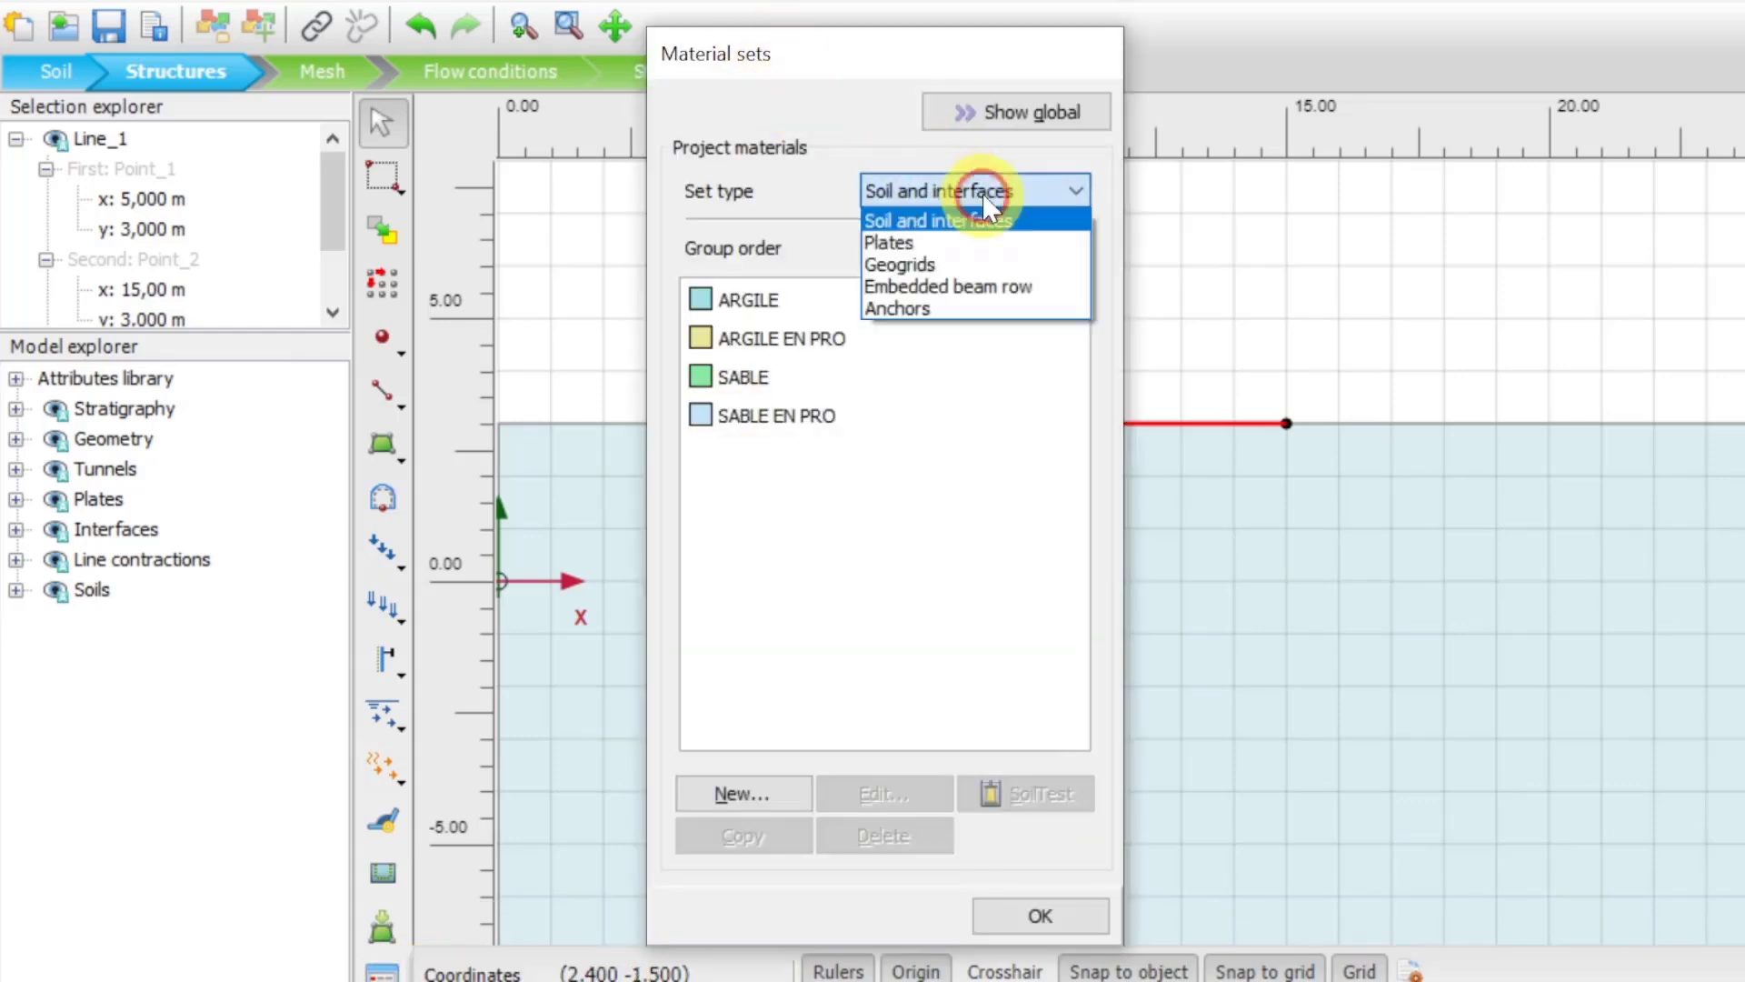
left_click(982, 224)
left_click(942, 300)
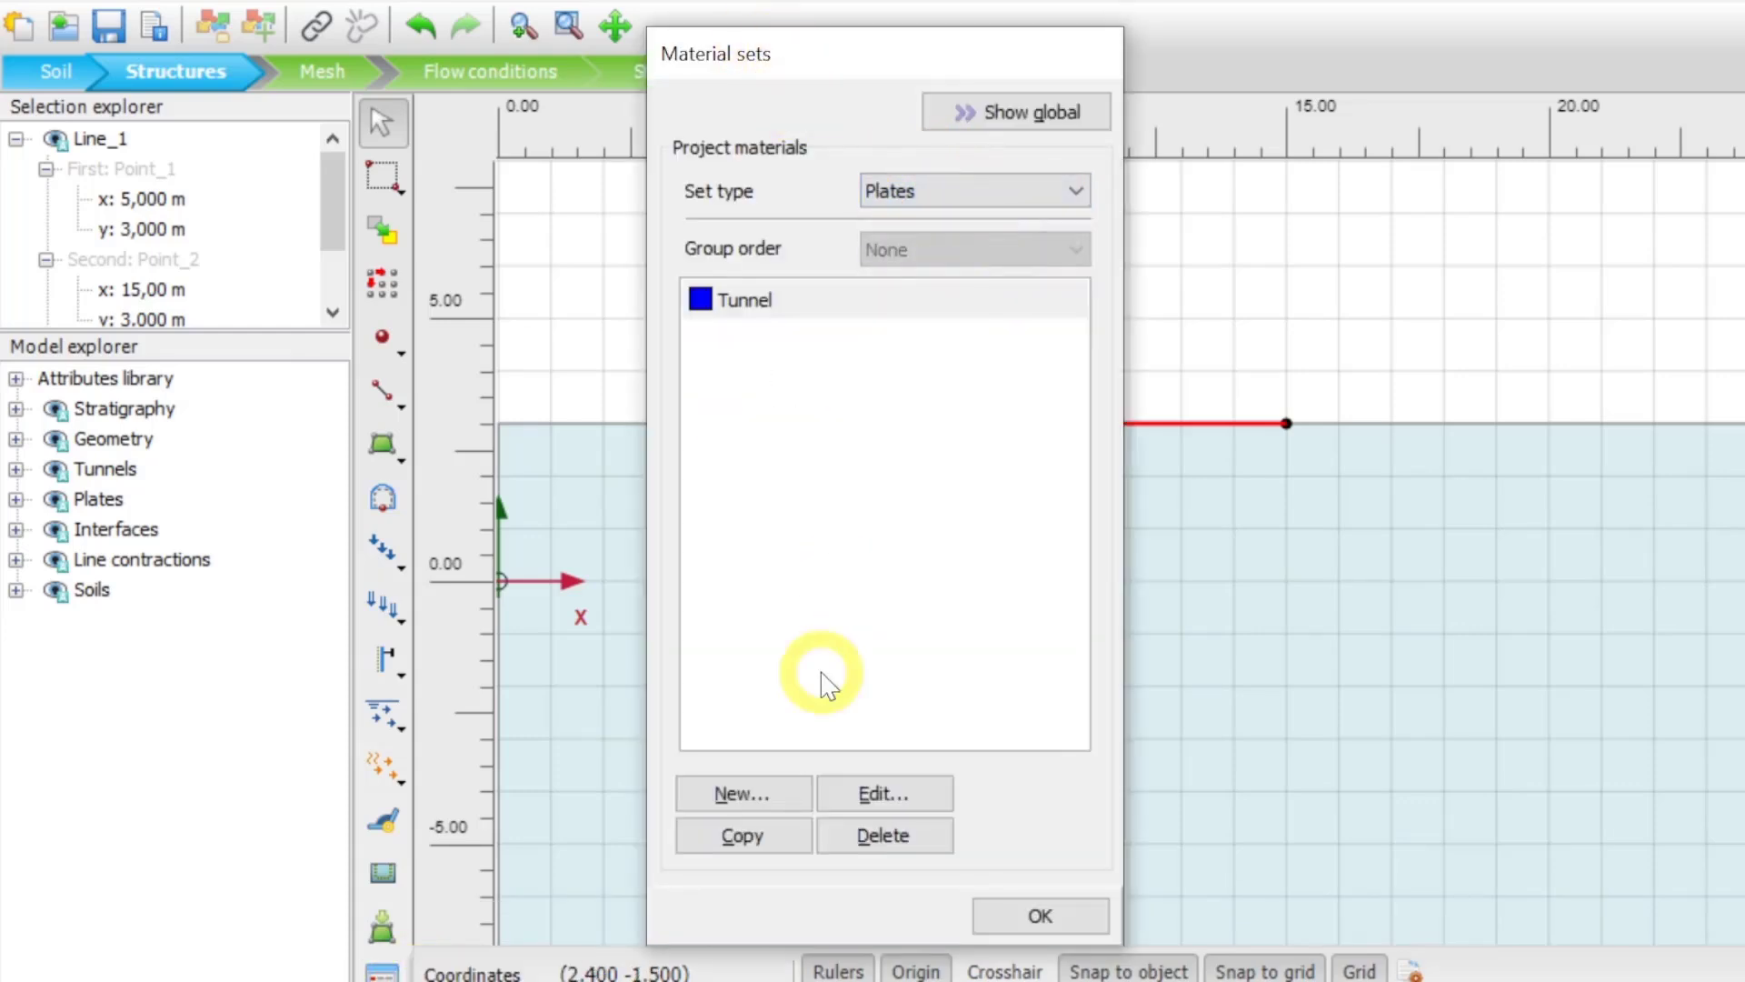
left_click(758, 780)
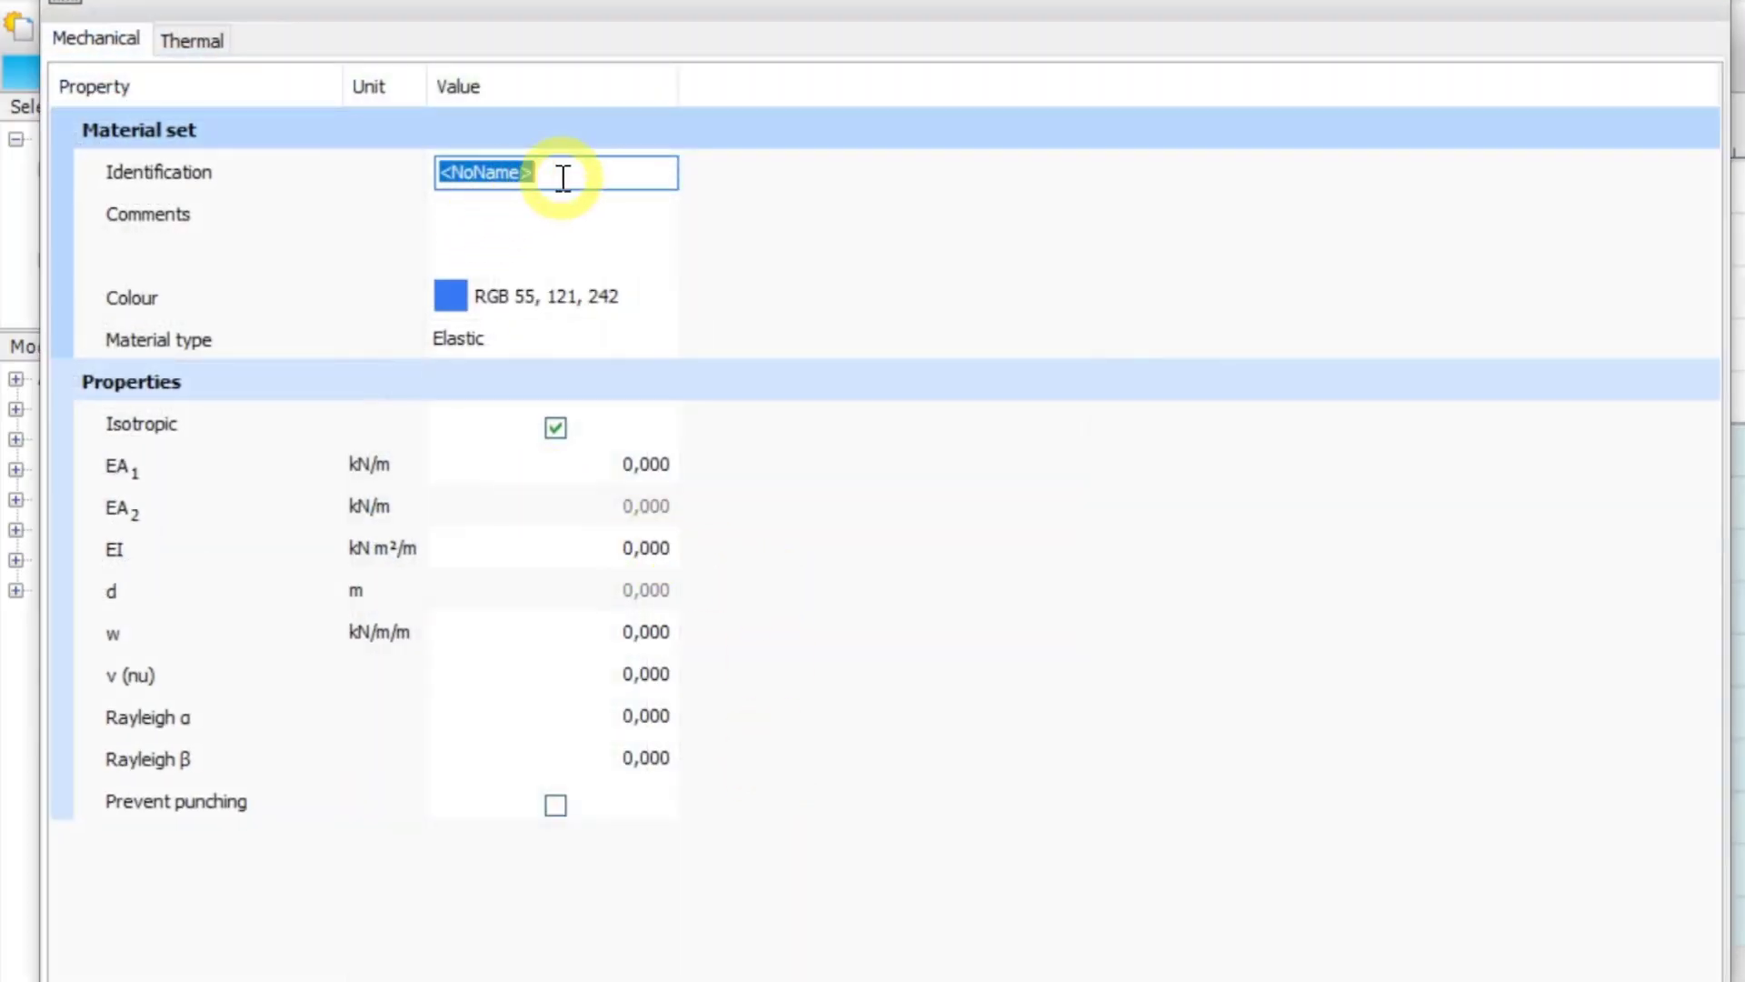
type("BATI")
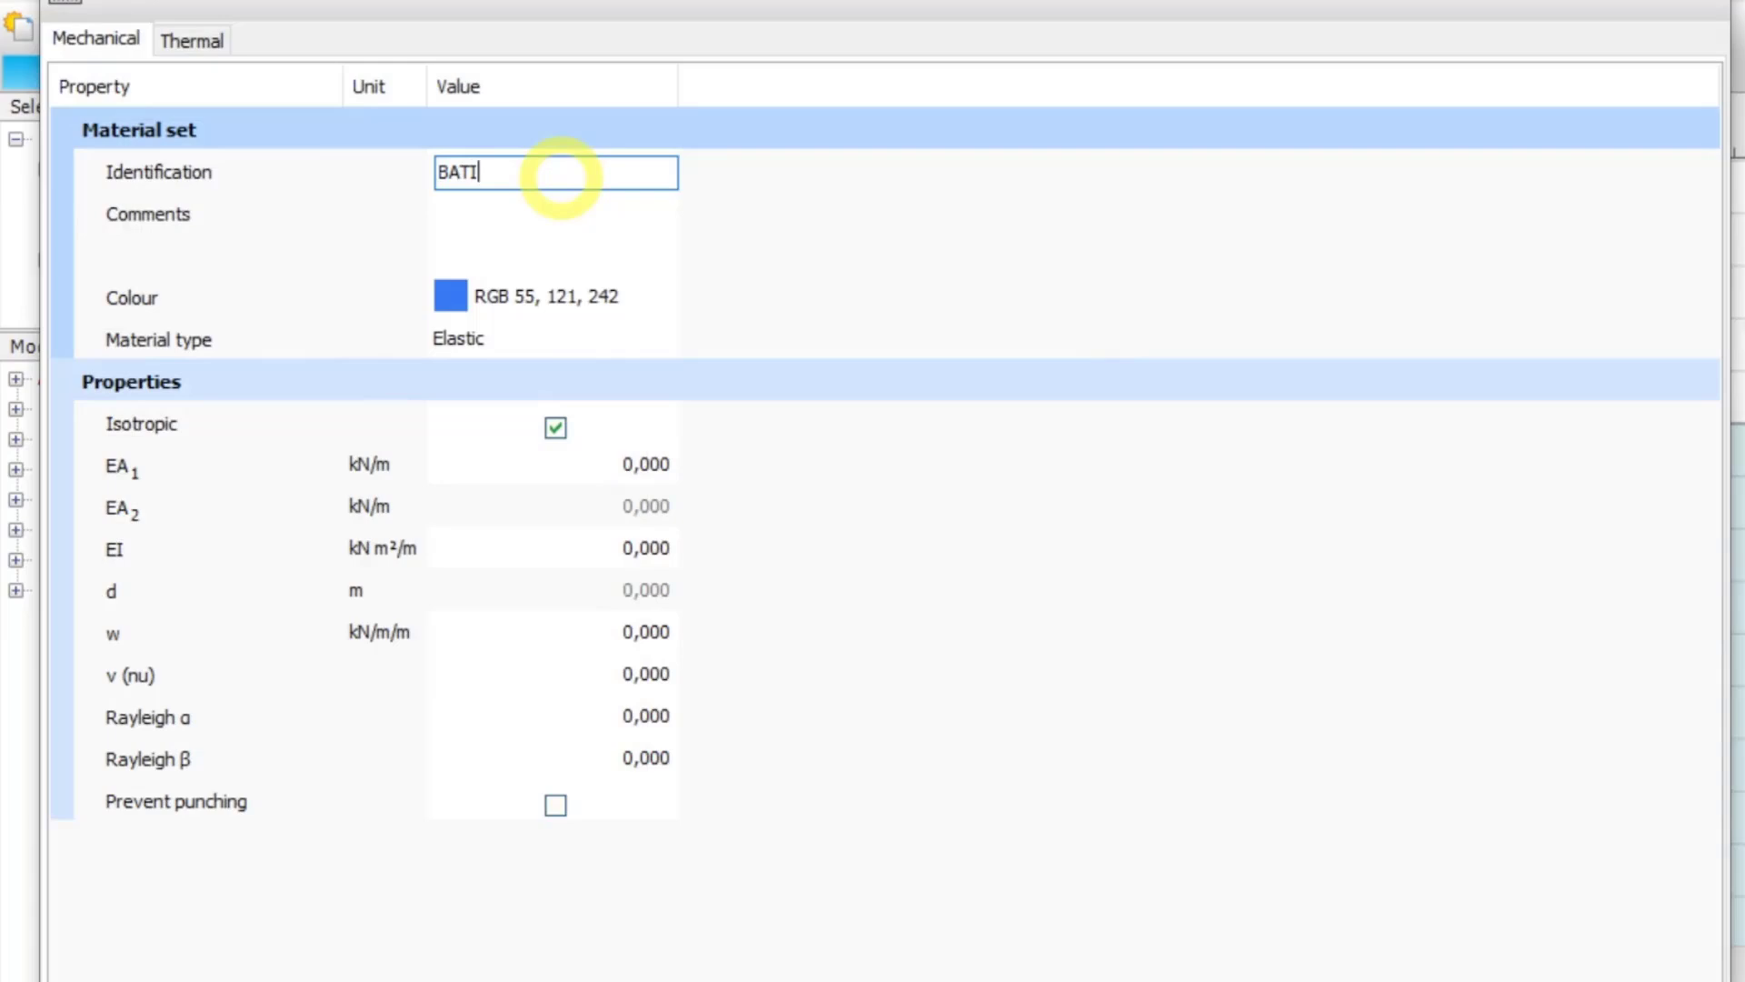
type("MENT")
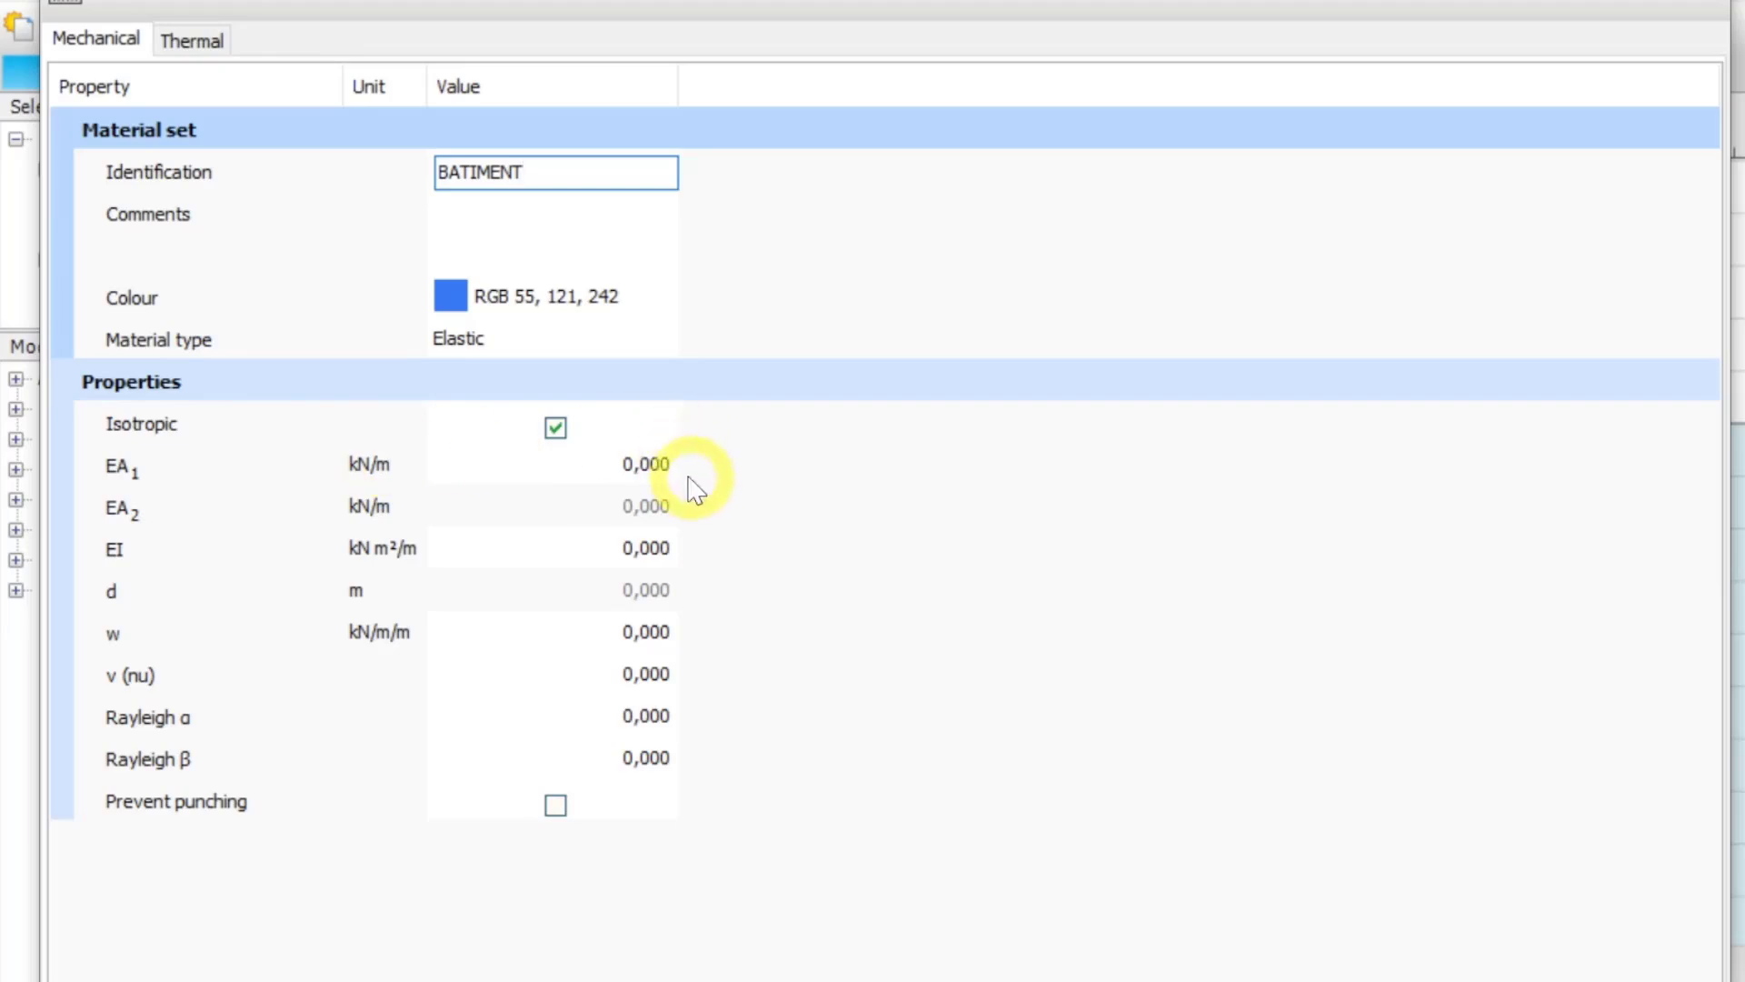
Set BATIMENT's EA1 to 1E10 kN/m, EI to 1E10 kN m²/m and w to 25 kN/m/m, and accept the material set
left_click(645, 459)
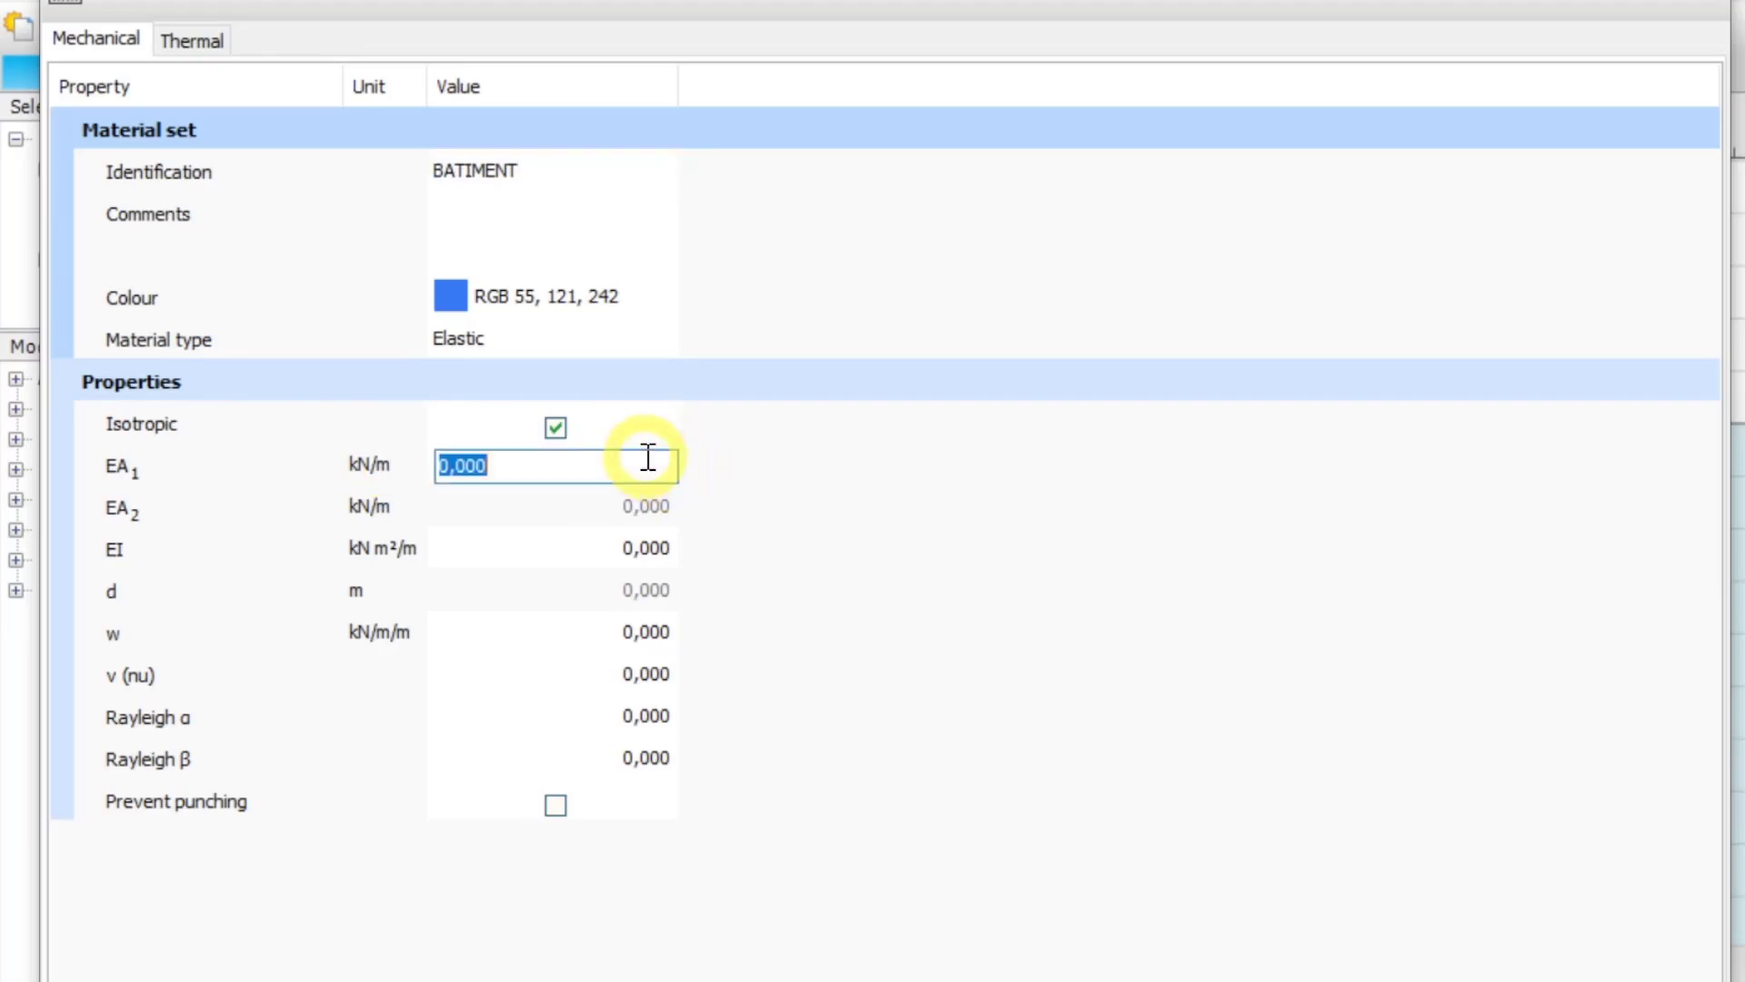
type("1E10")
key("Tab")
type("1E10")
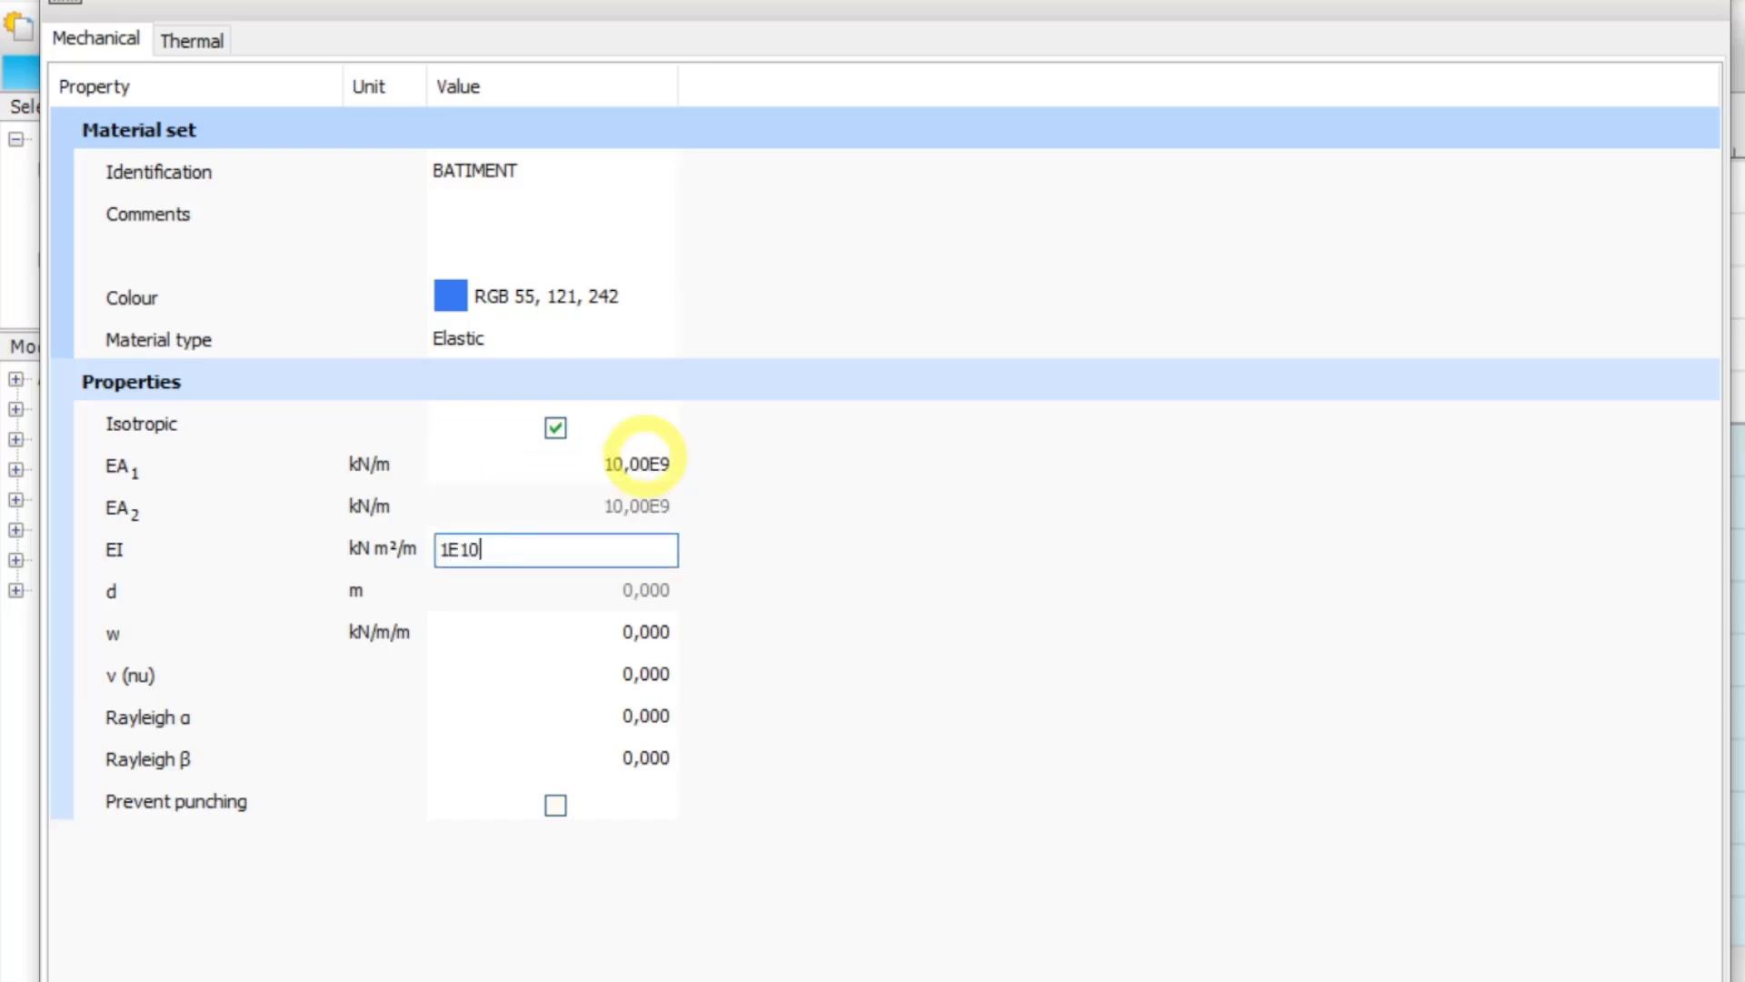
key("Tab")
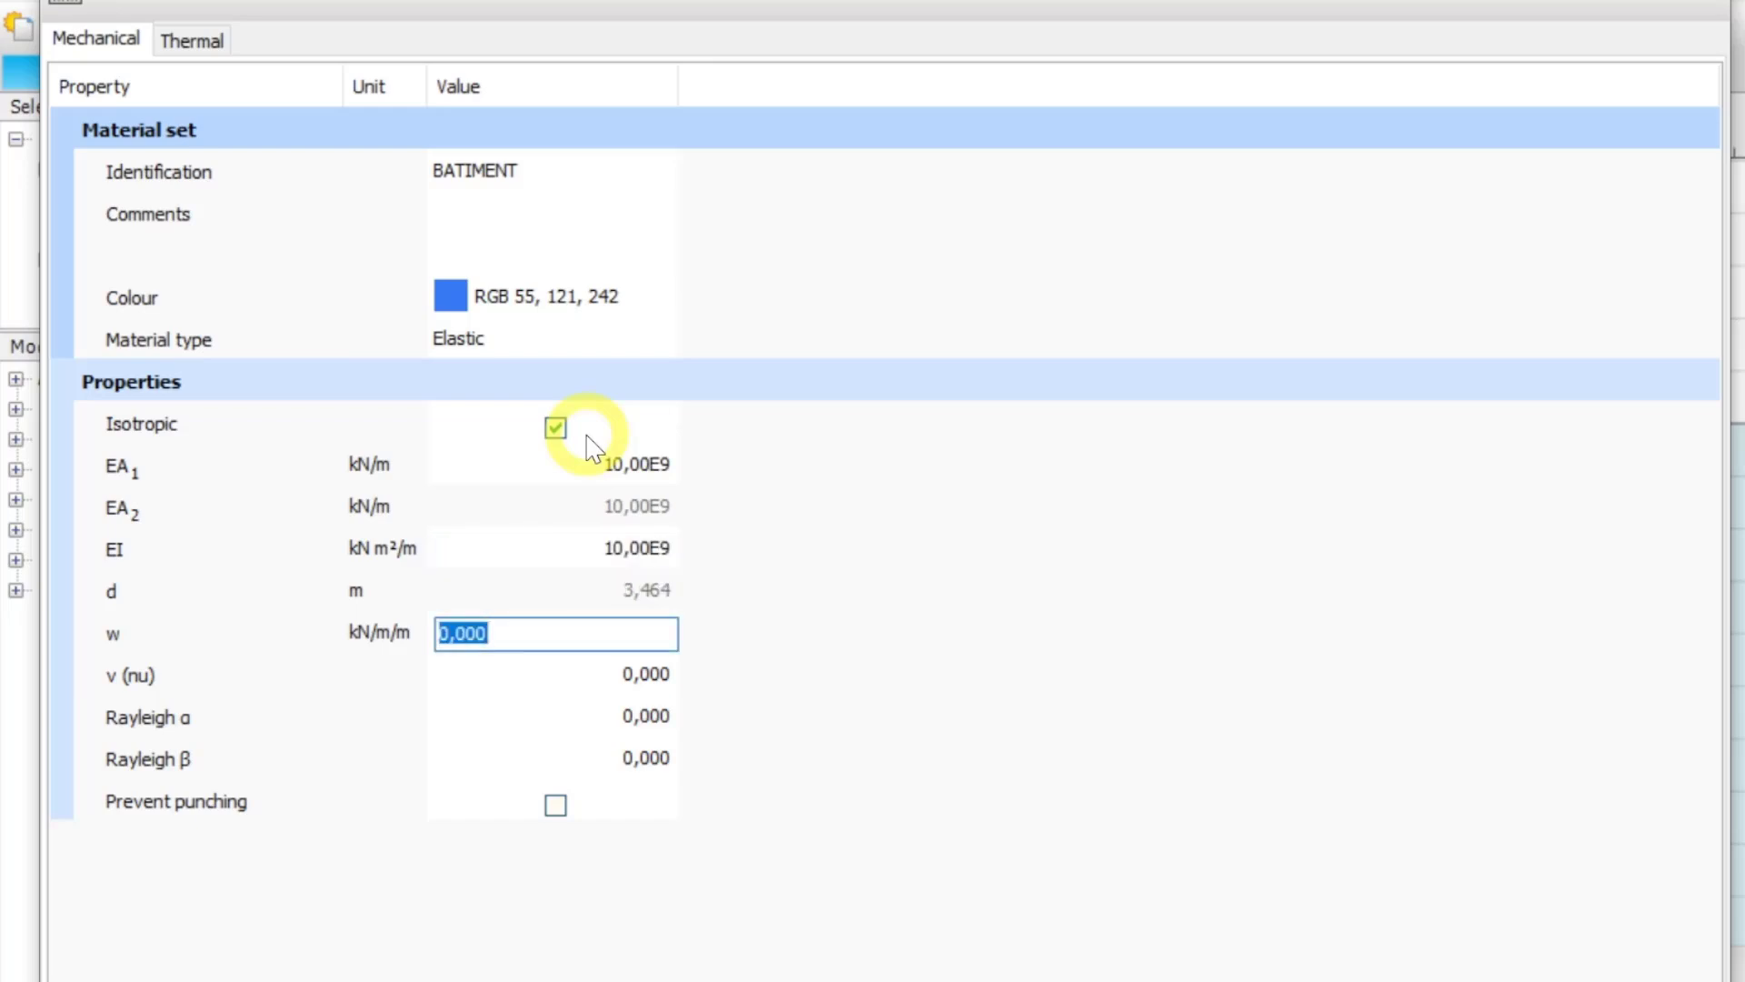
type("25")
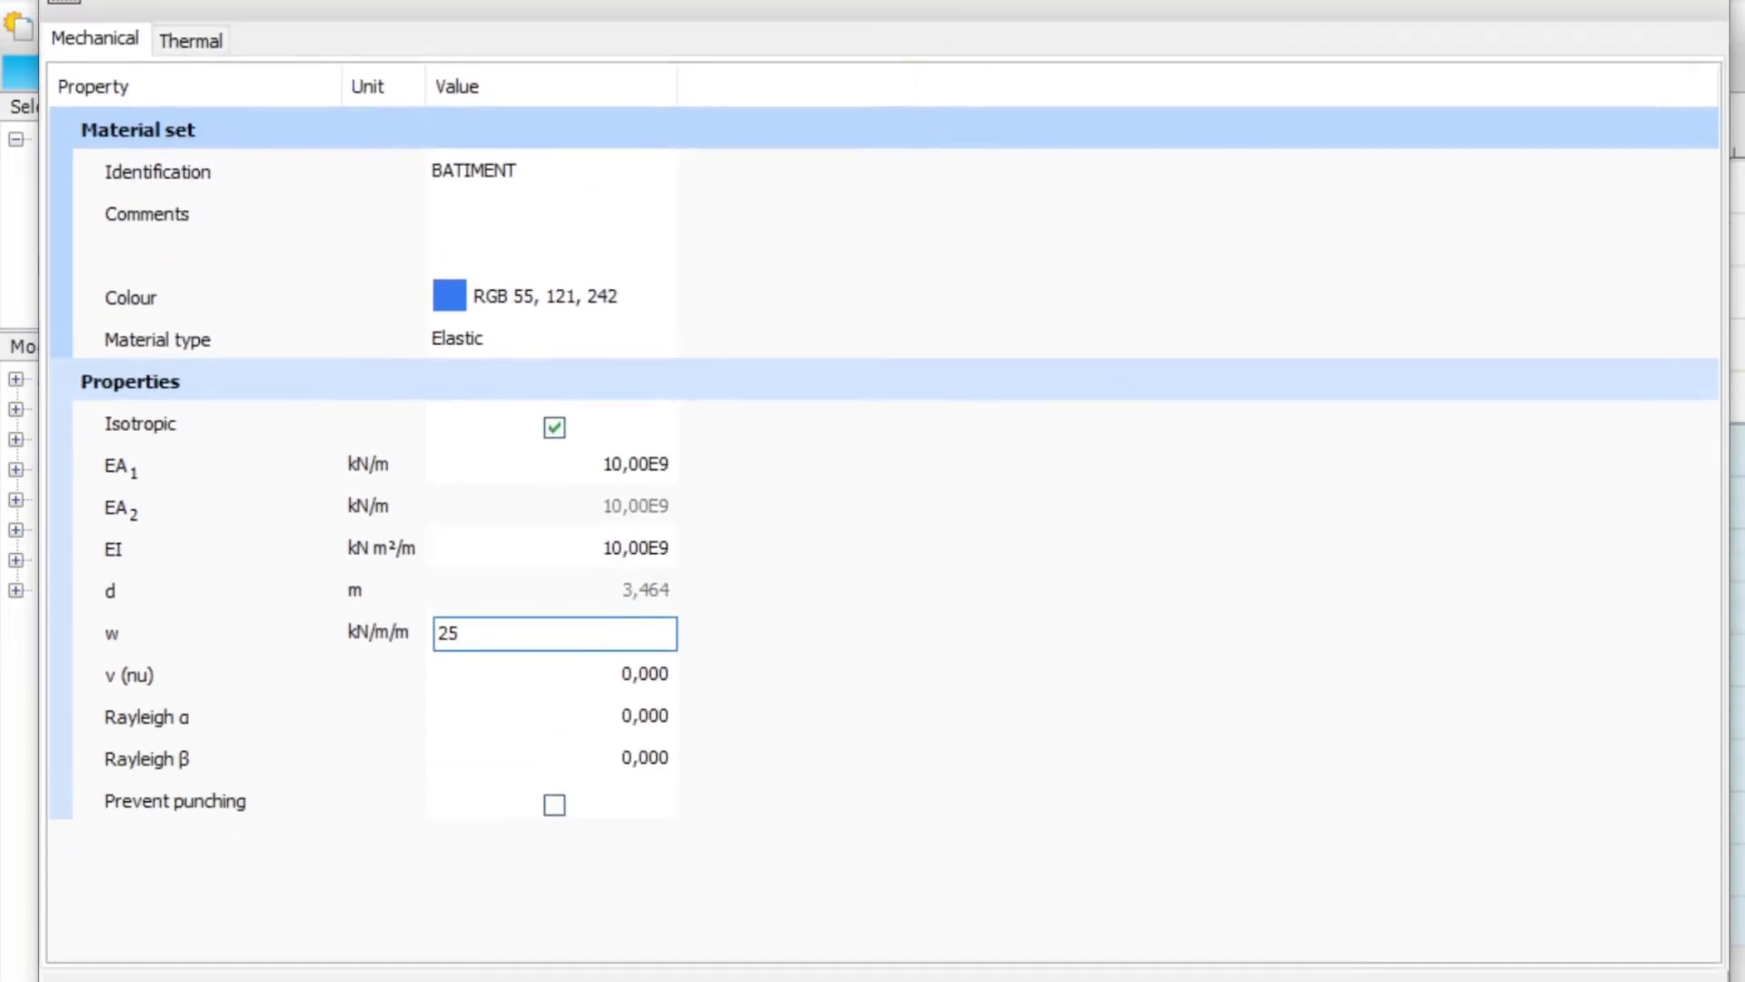
left_click(1484, 966)
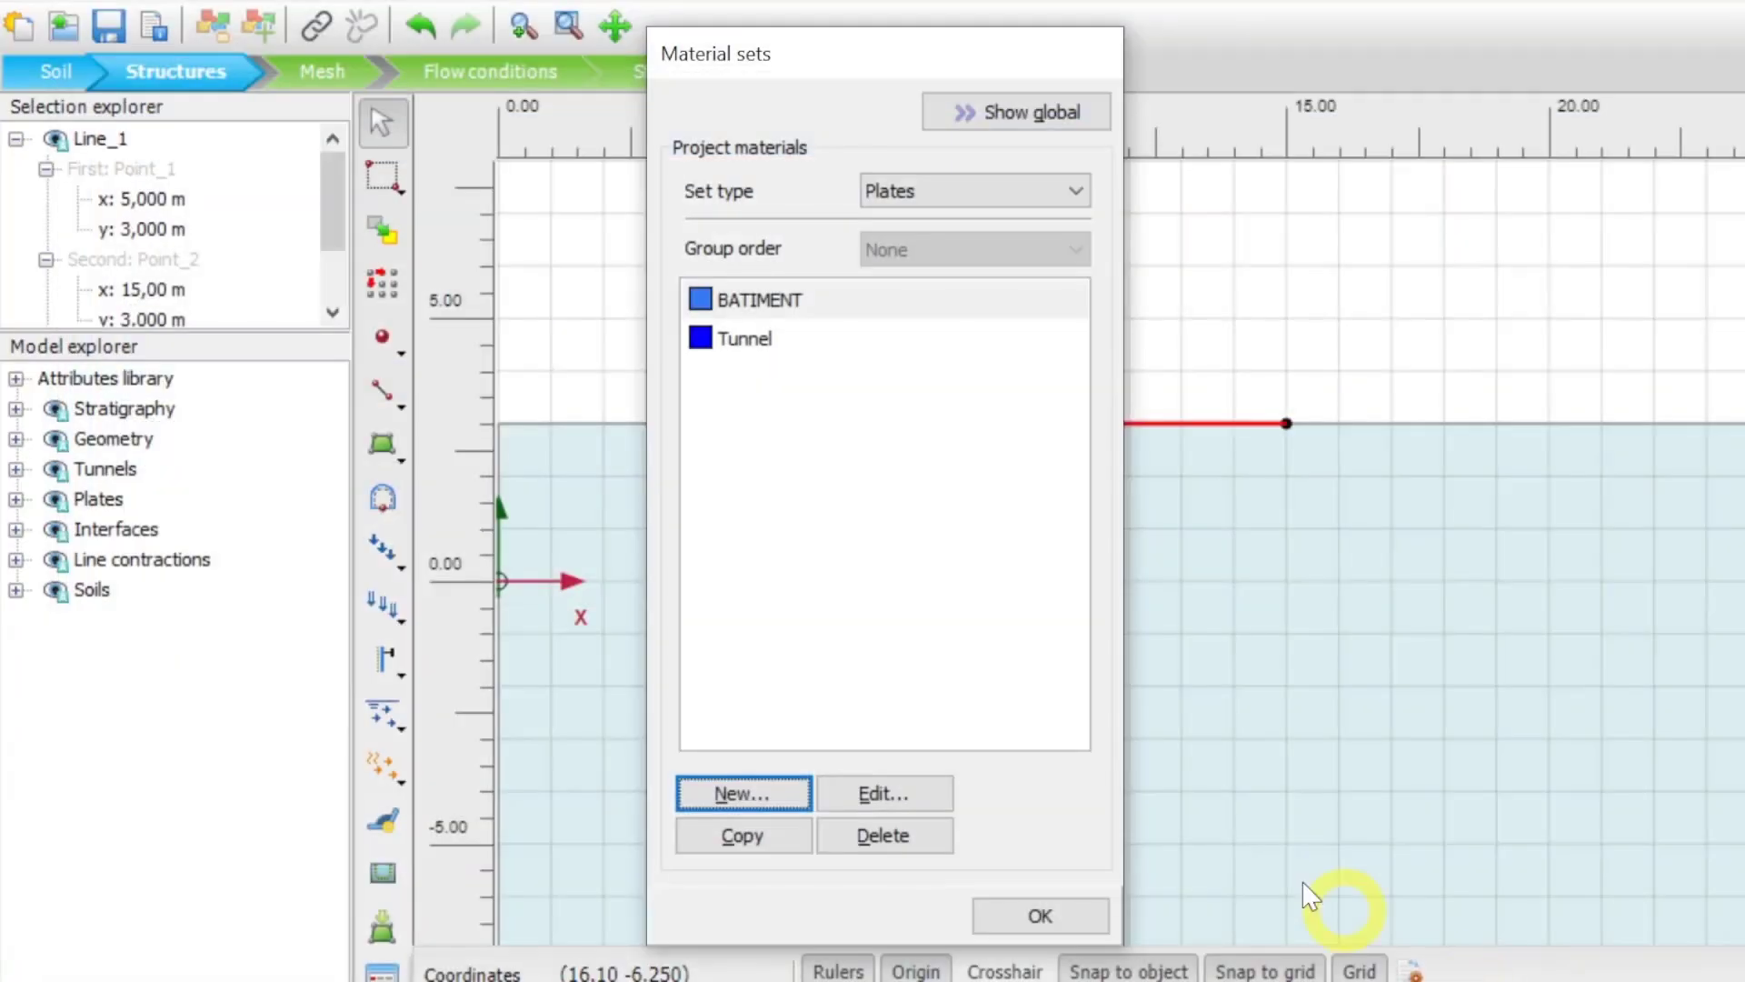
Assign the BATIMENT material to the surface plate and close the material sets
left_click_drag(904, 47, 782, 60)
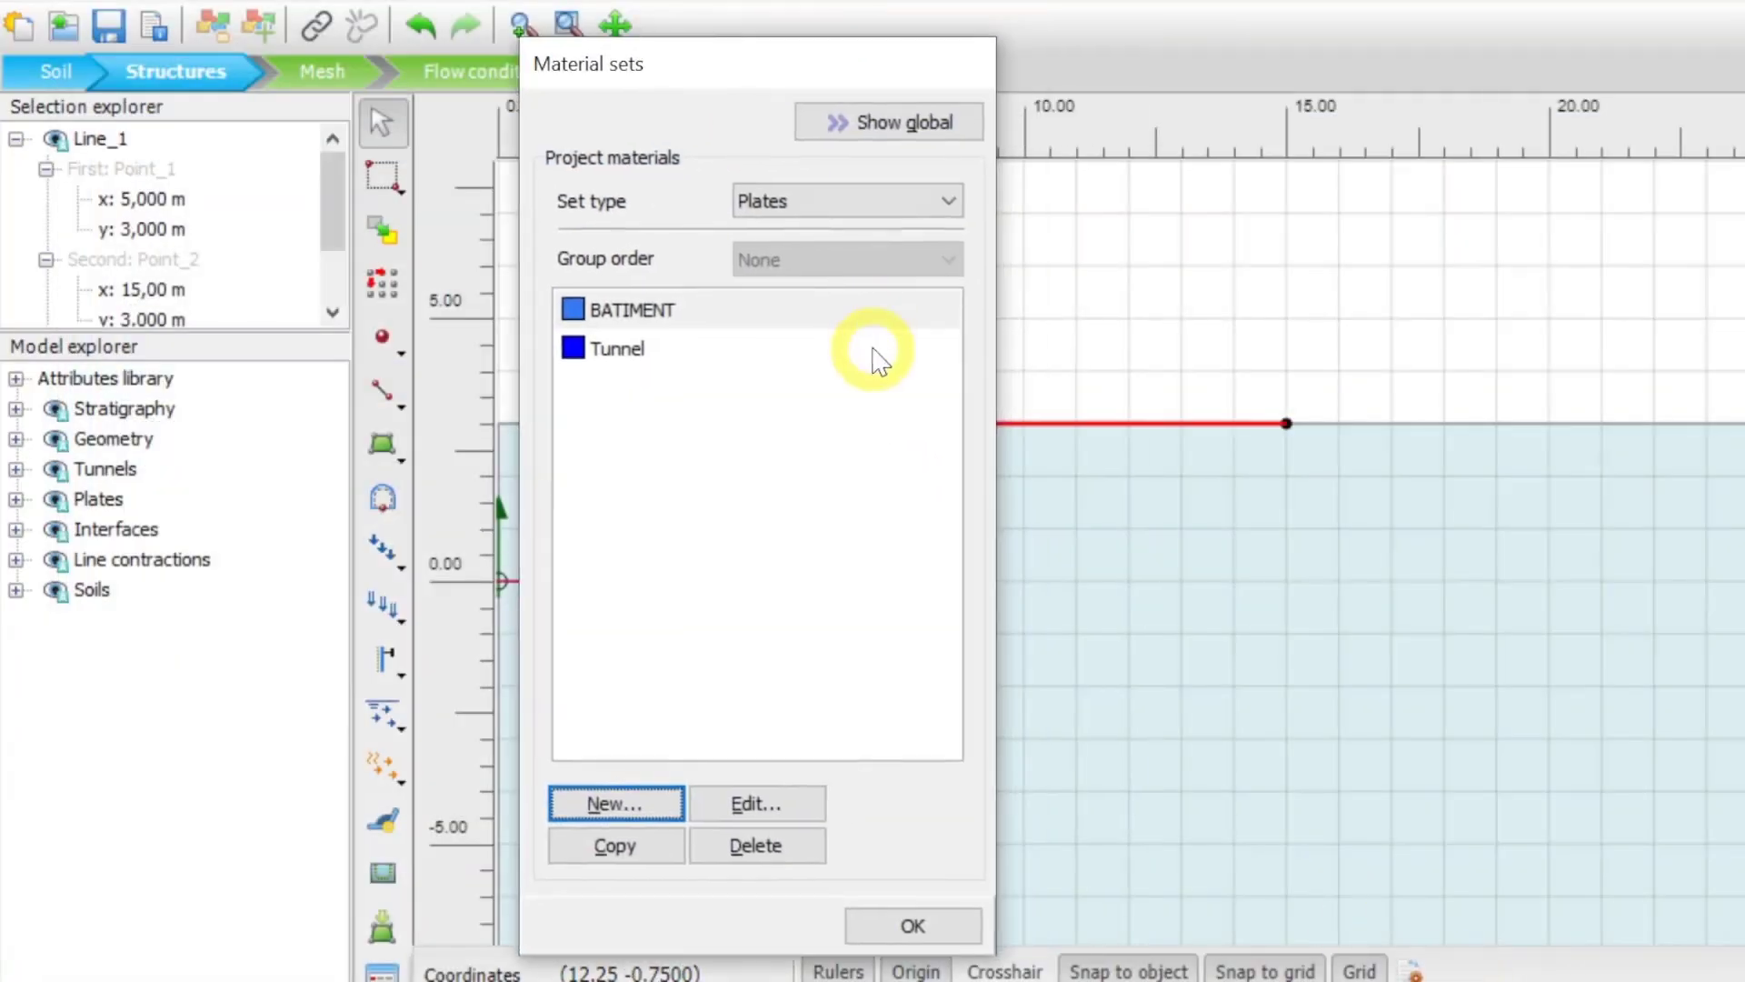
left_click_drag(853, 310, 1083, 422)
left_click(913, 926)
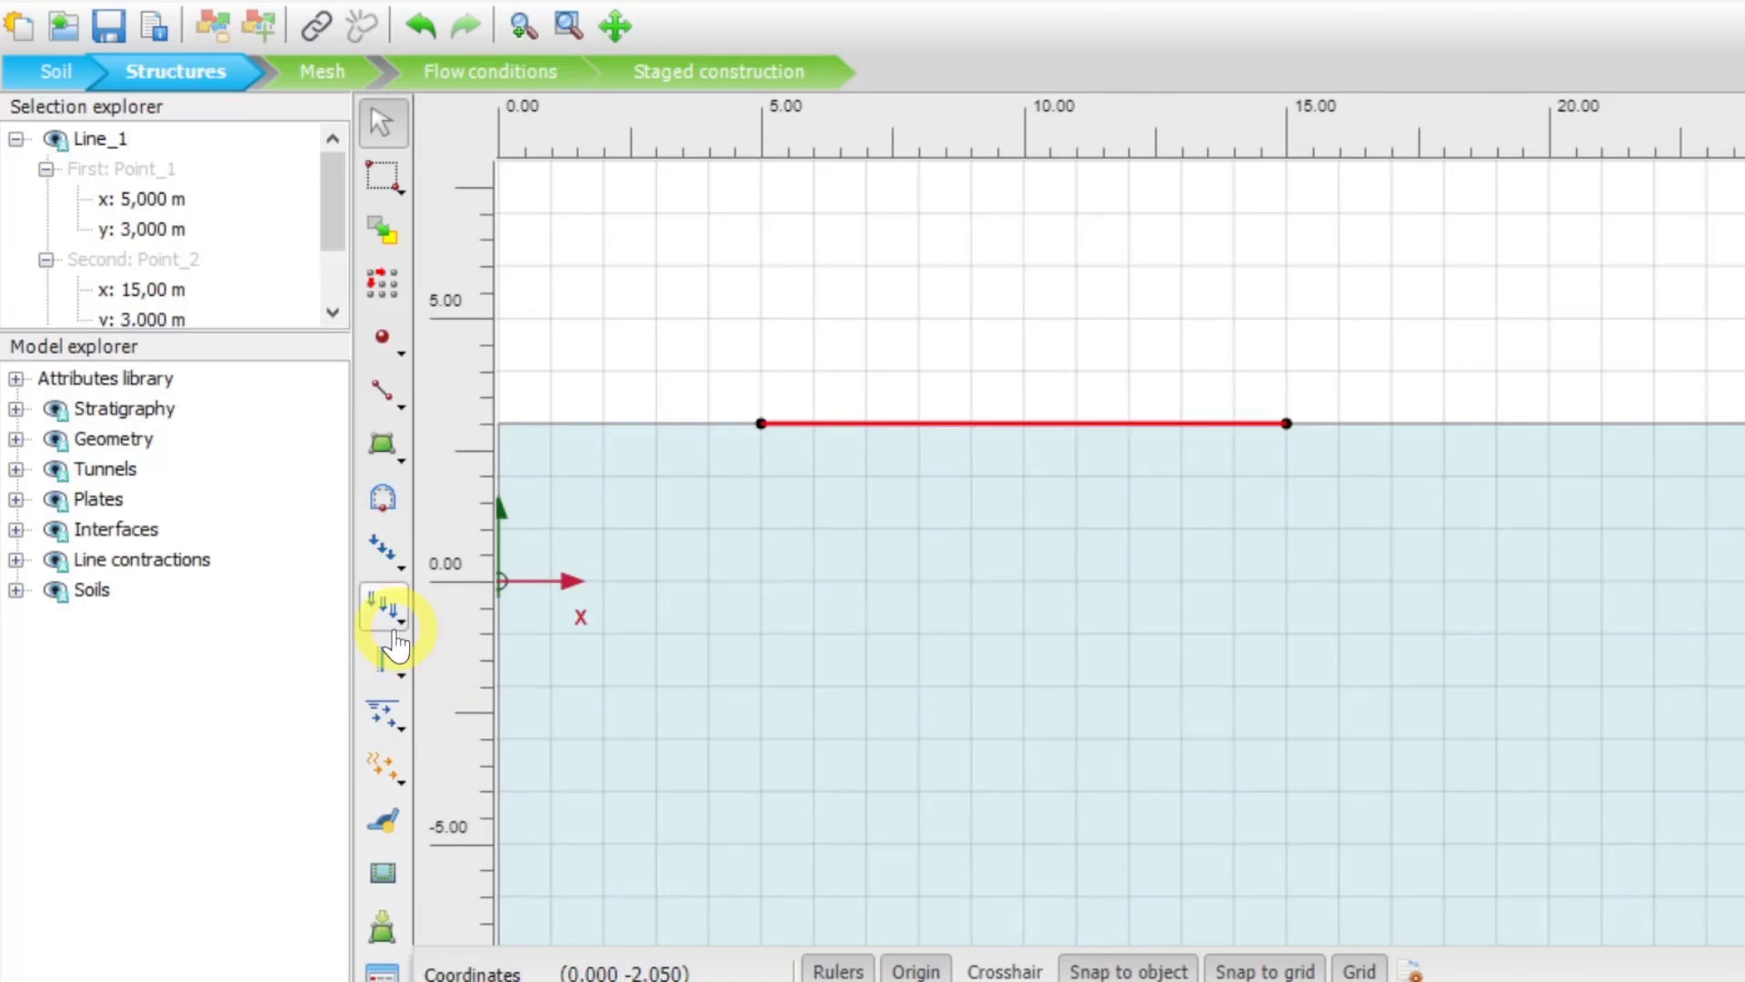
Draw a vertical embedded beam row from the surface plate's start at (5, 3) down to (5, -11)
left_click(401, 675)
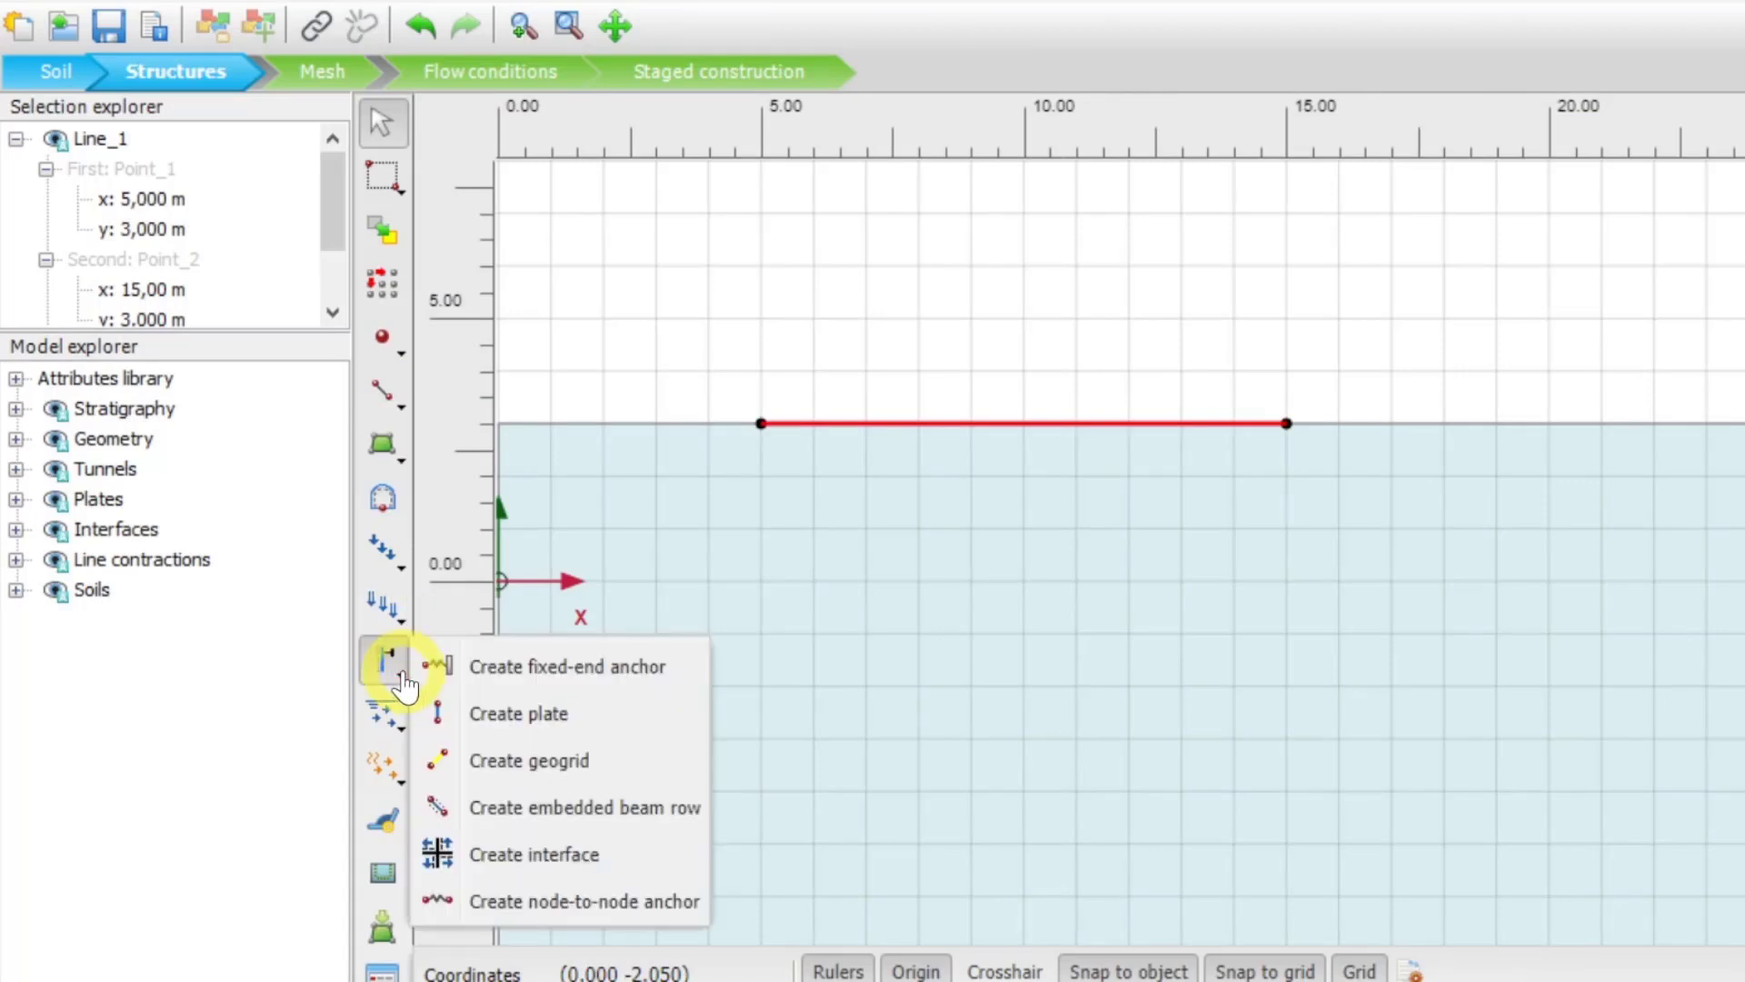
left_click(538, 831)
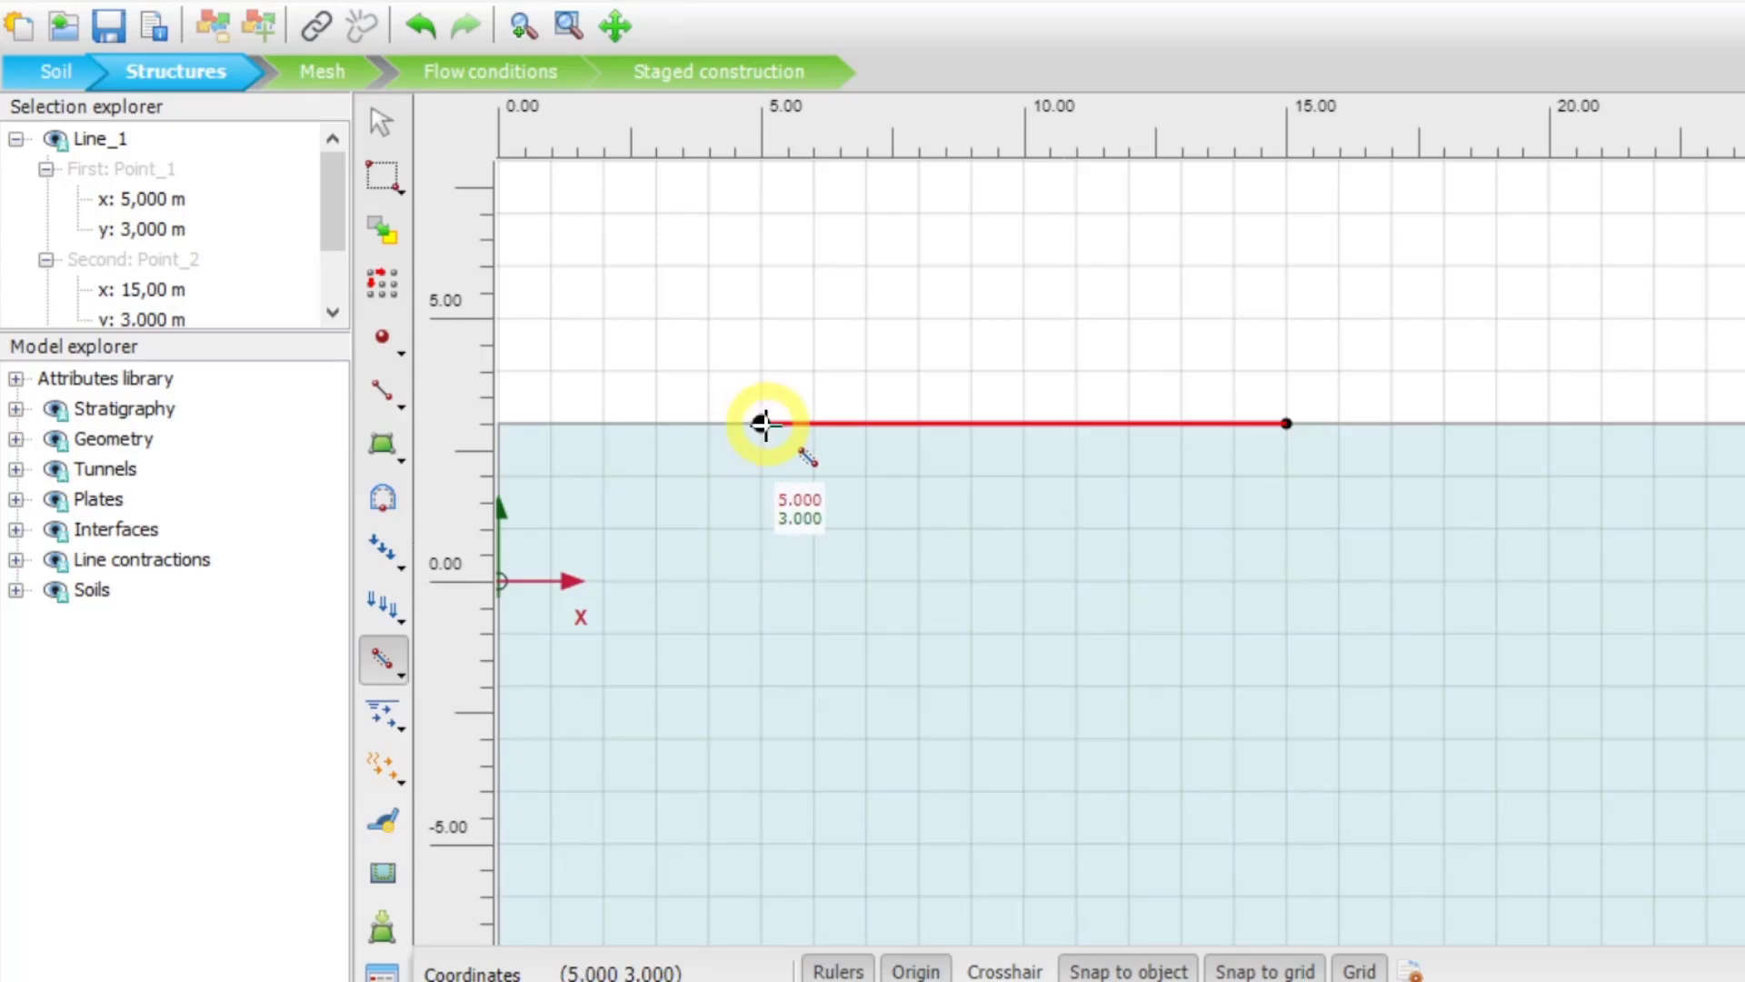
left_click(763, 424)
scroll(767, 712, "down", 2)
left_click_drag(767, 731, 767, 342)
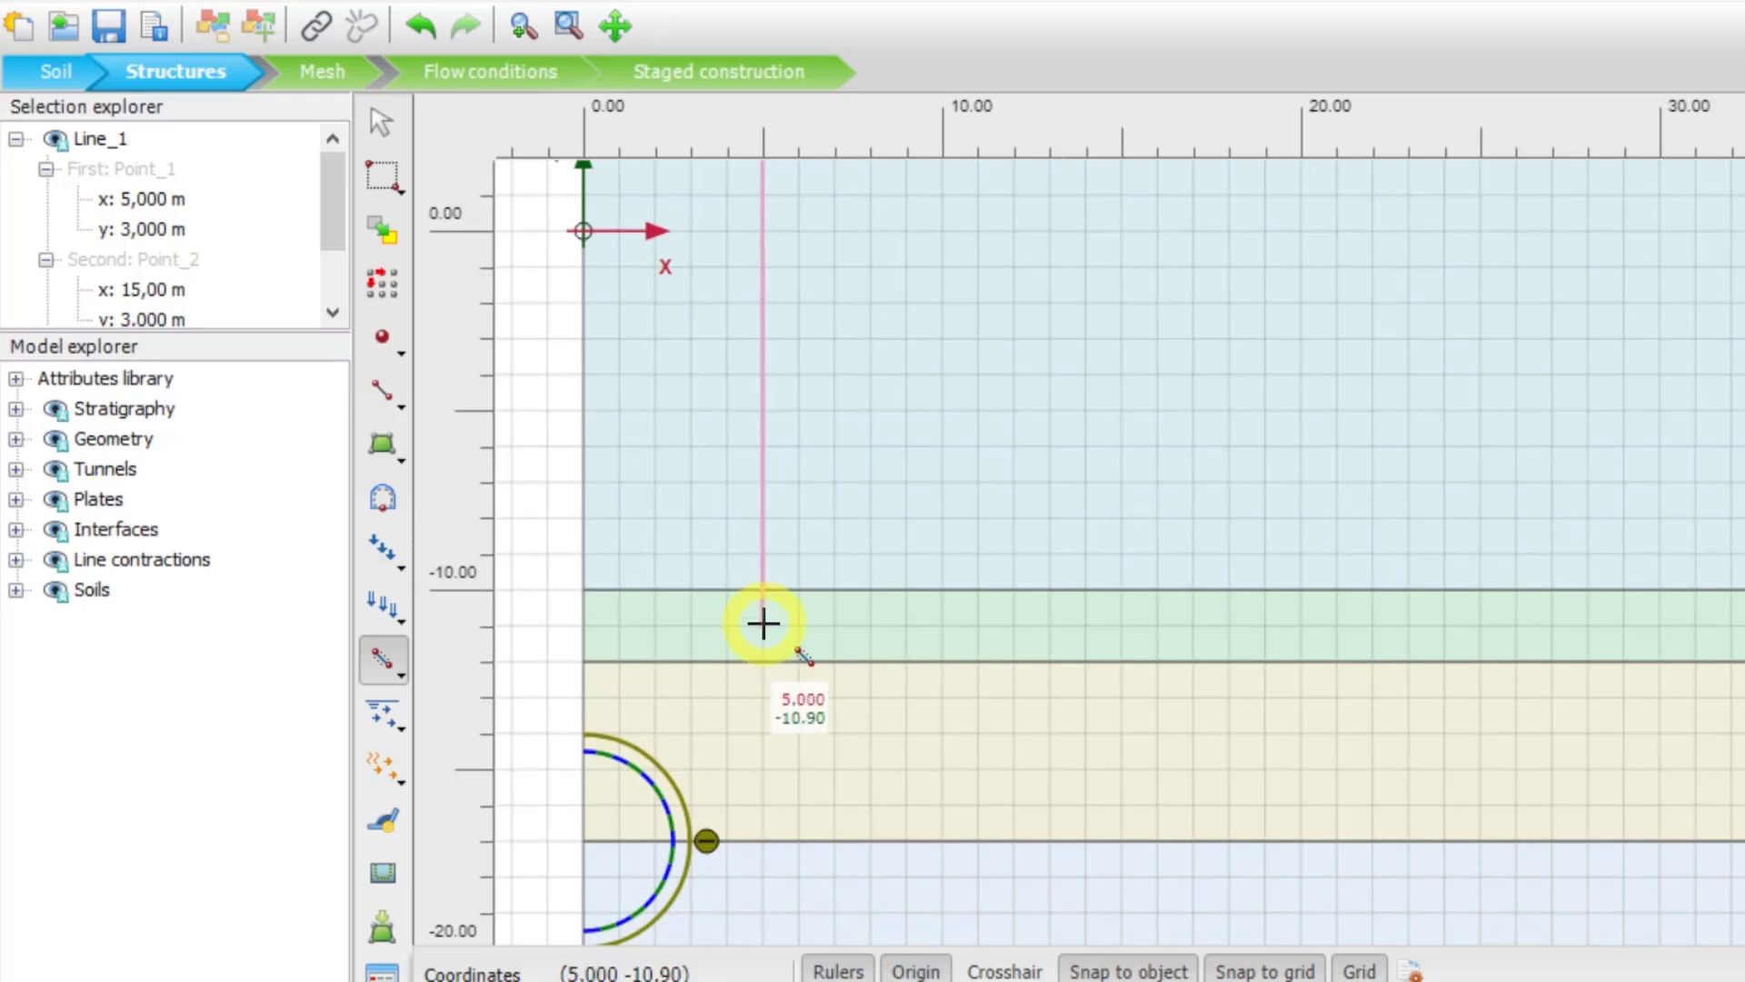
scroll(763, 624, "up", 3)
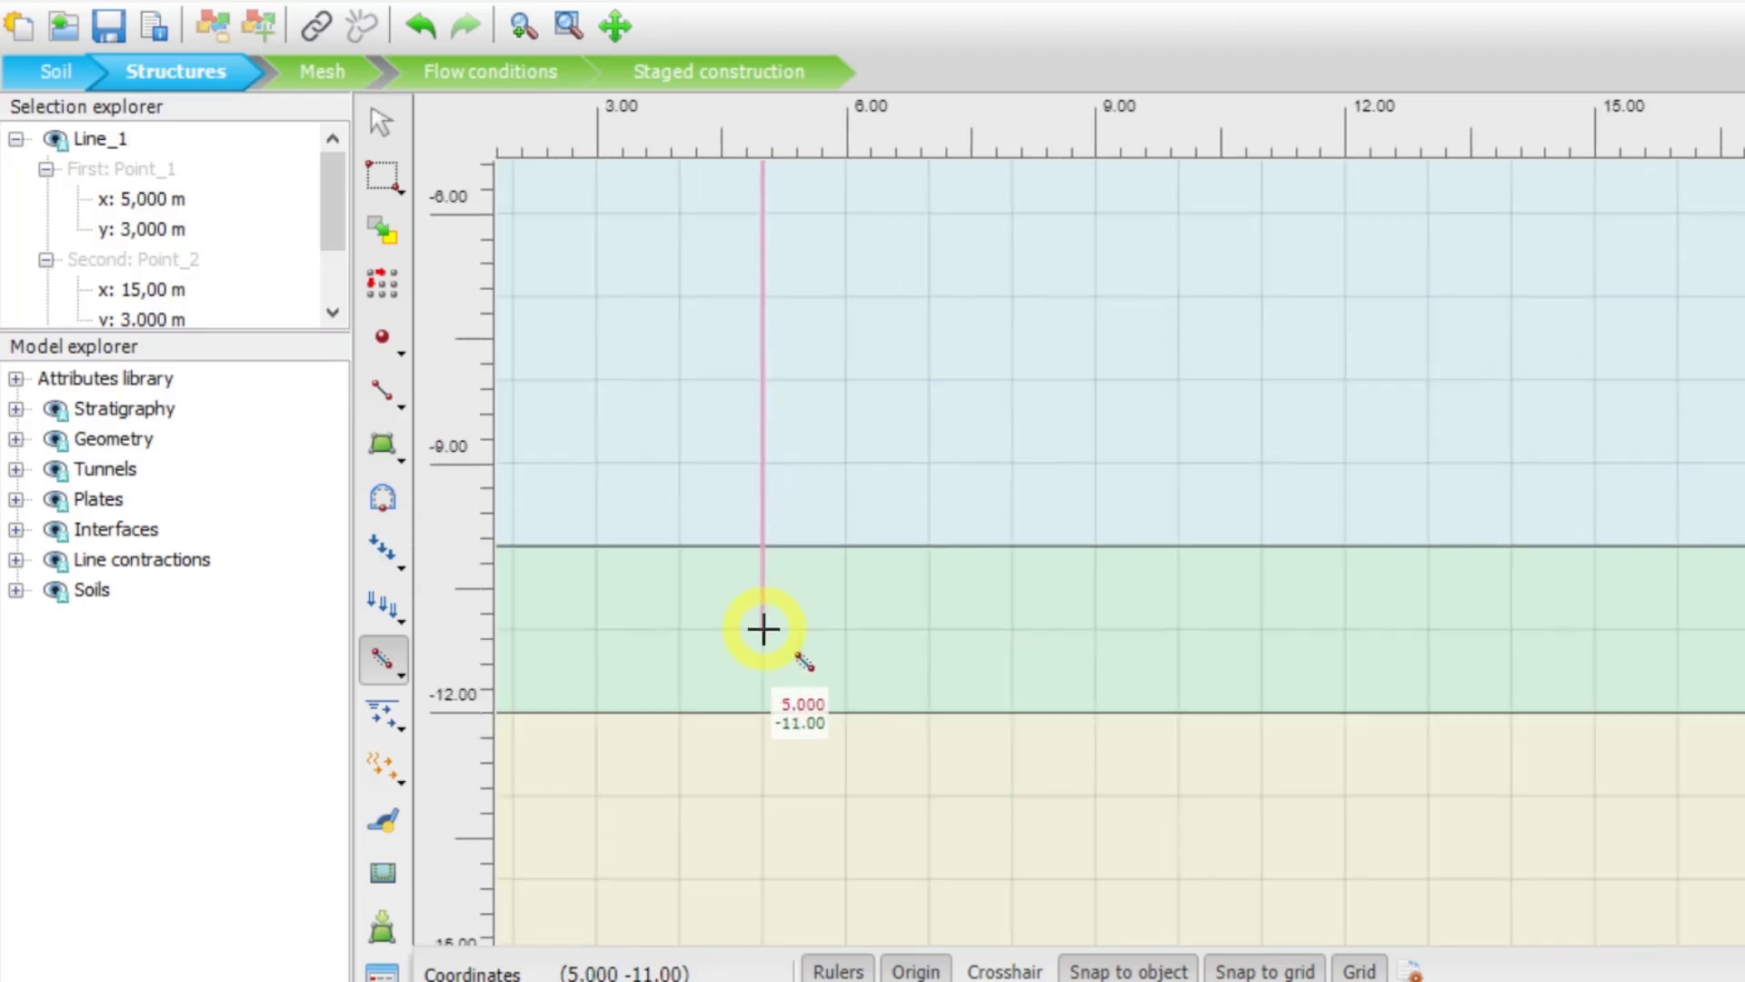
left_click(764, 628)
right_click(993, 592)
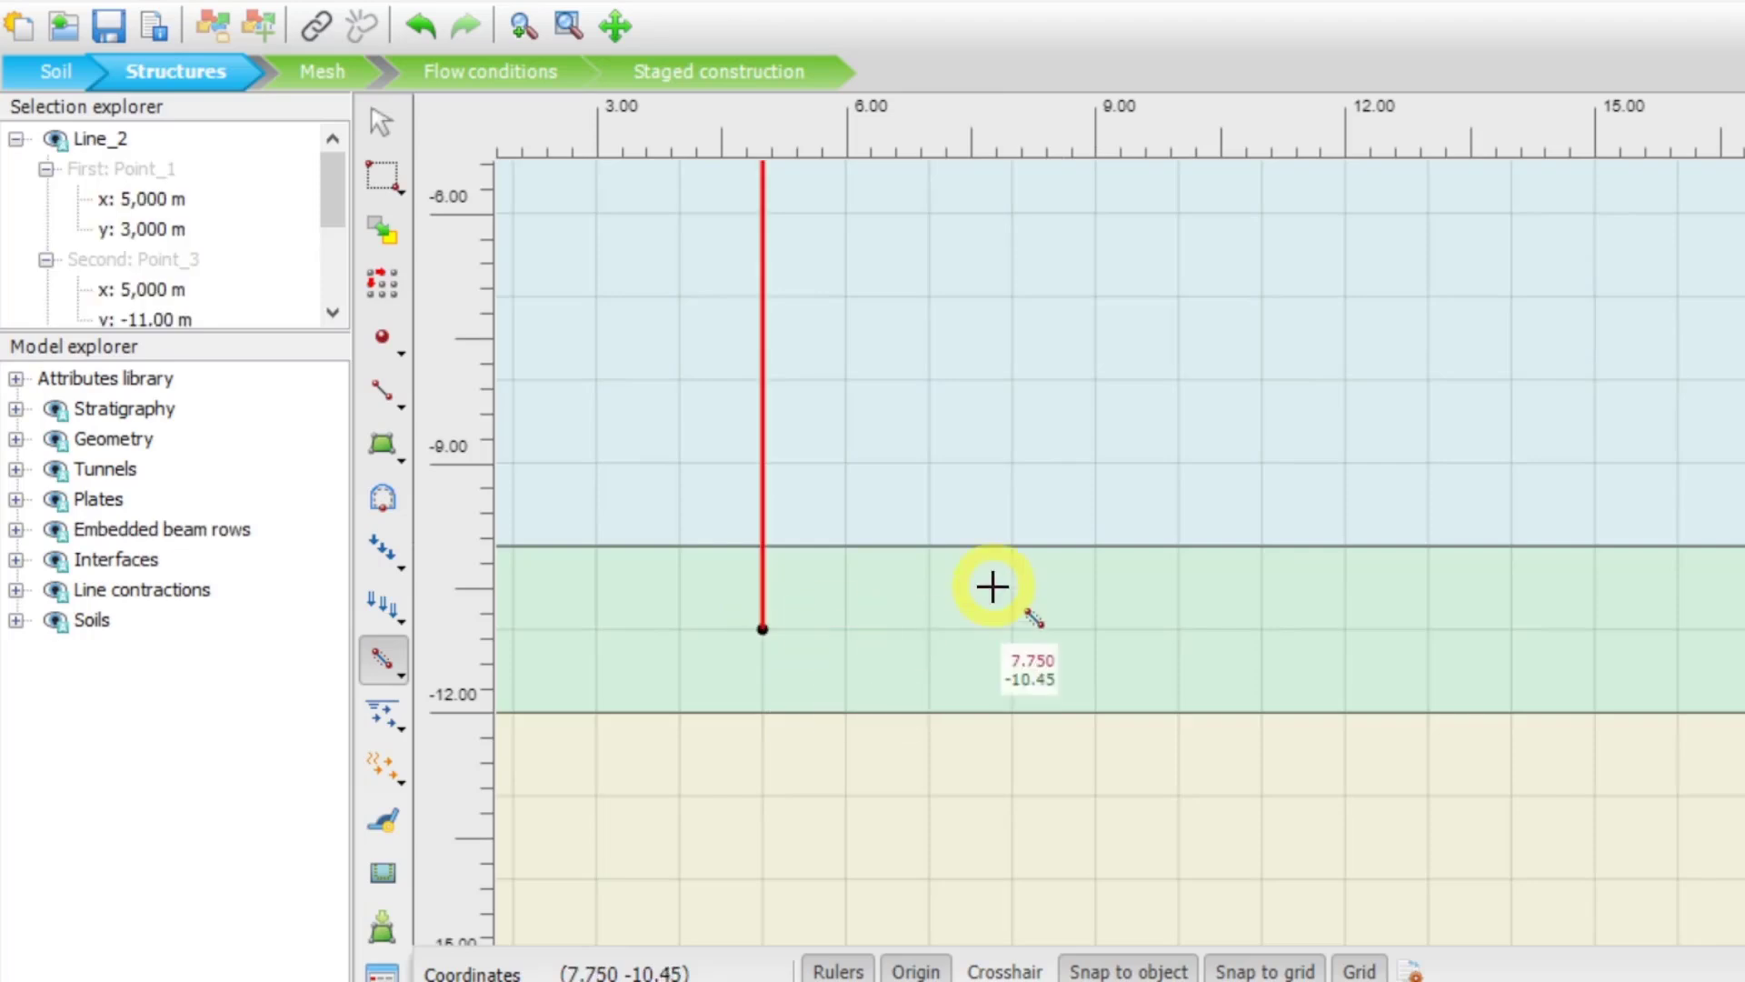
Draw a second vertical embedded beam row from the surface plate's other end at (15, 3) down to (15, -11)
scroll(994, 576, "down", 3)
scroll(1169, 304, "down", 1)
left_click_drag(1173, 304, 982, 672)
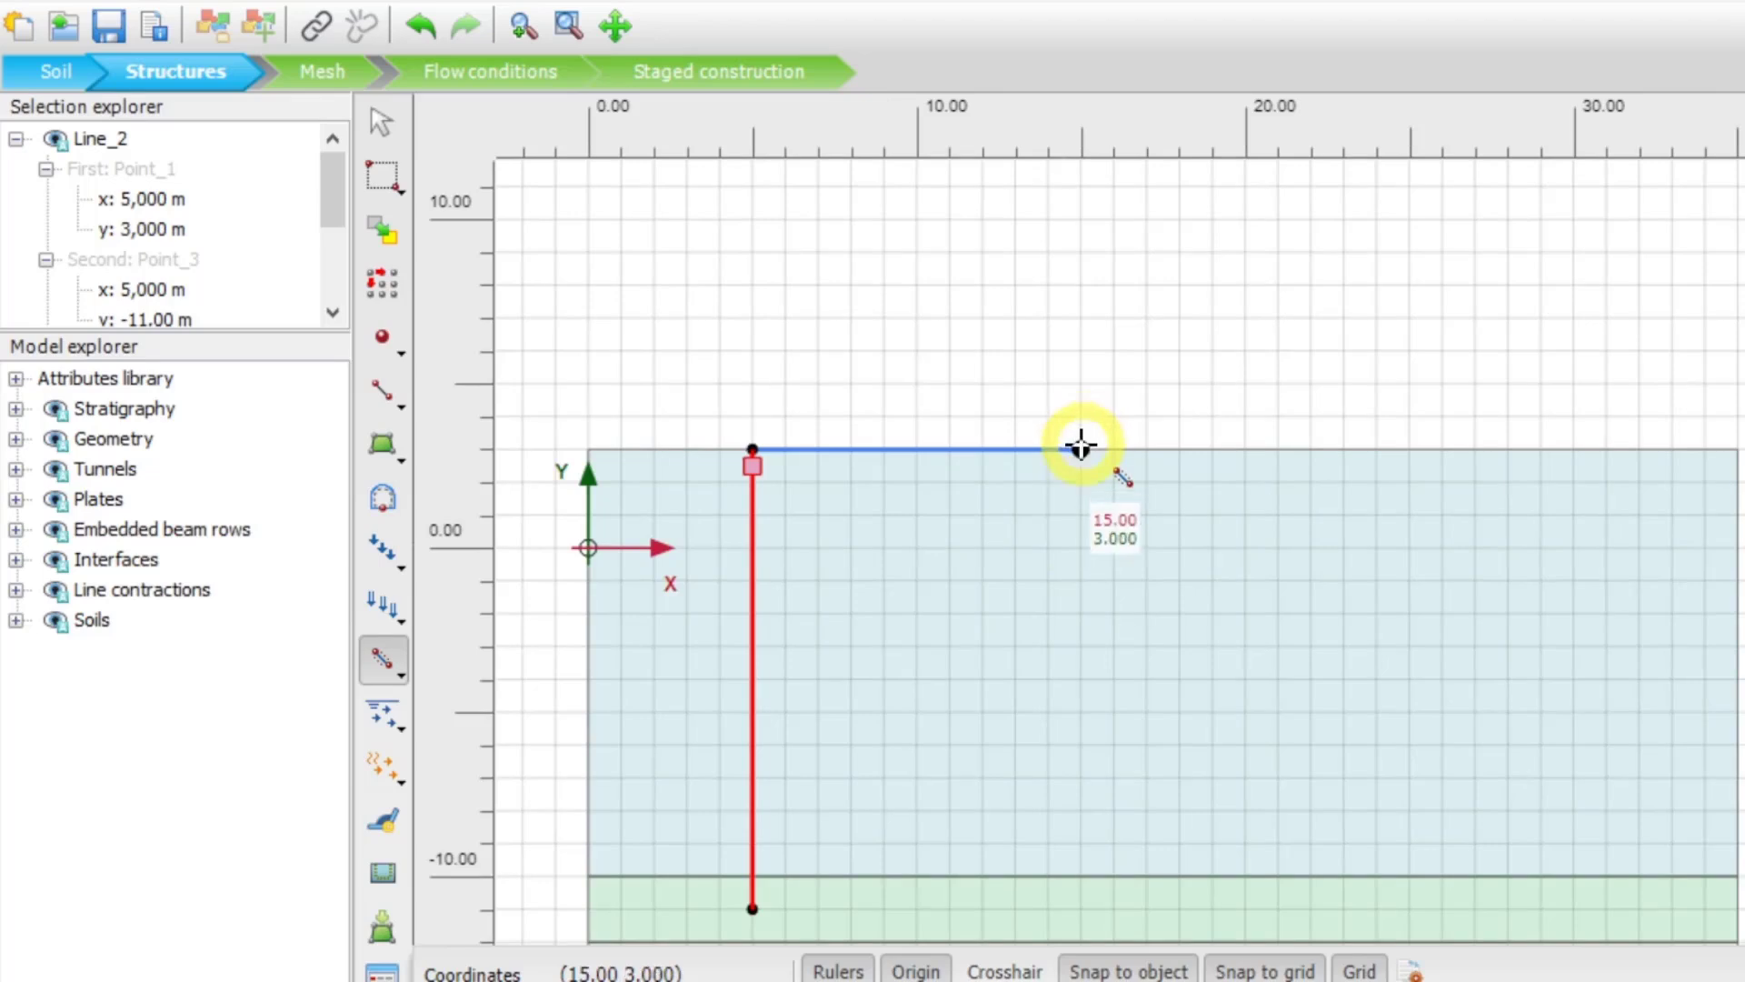
left_click(1081, 449)
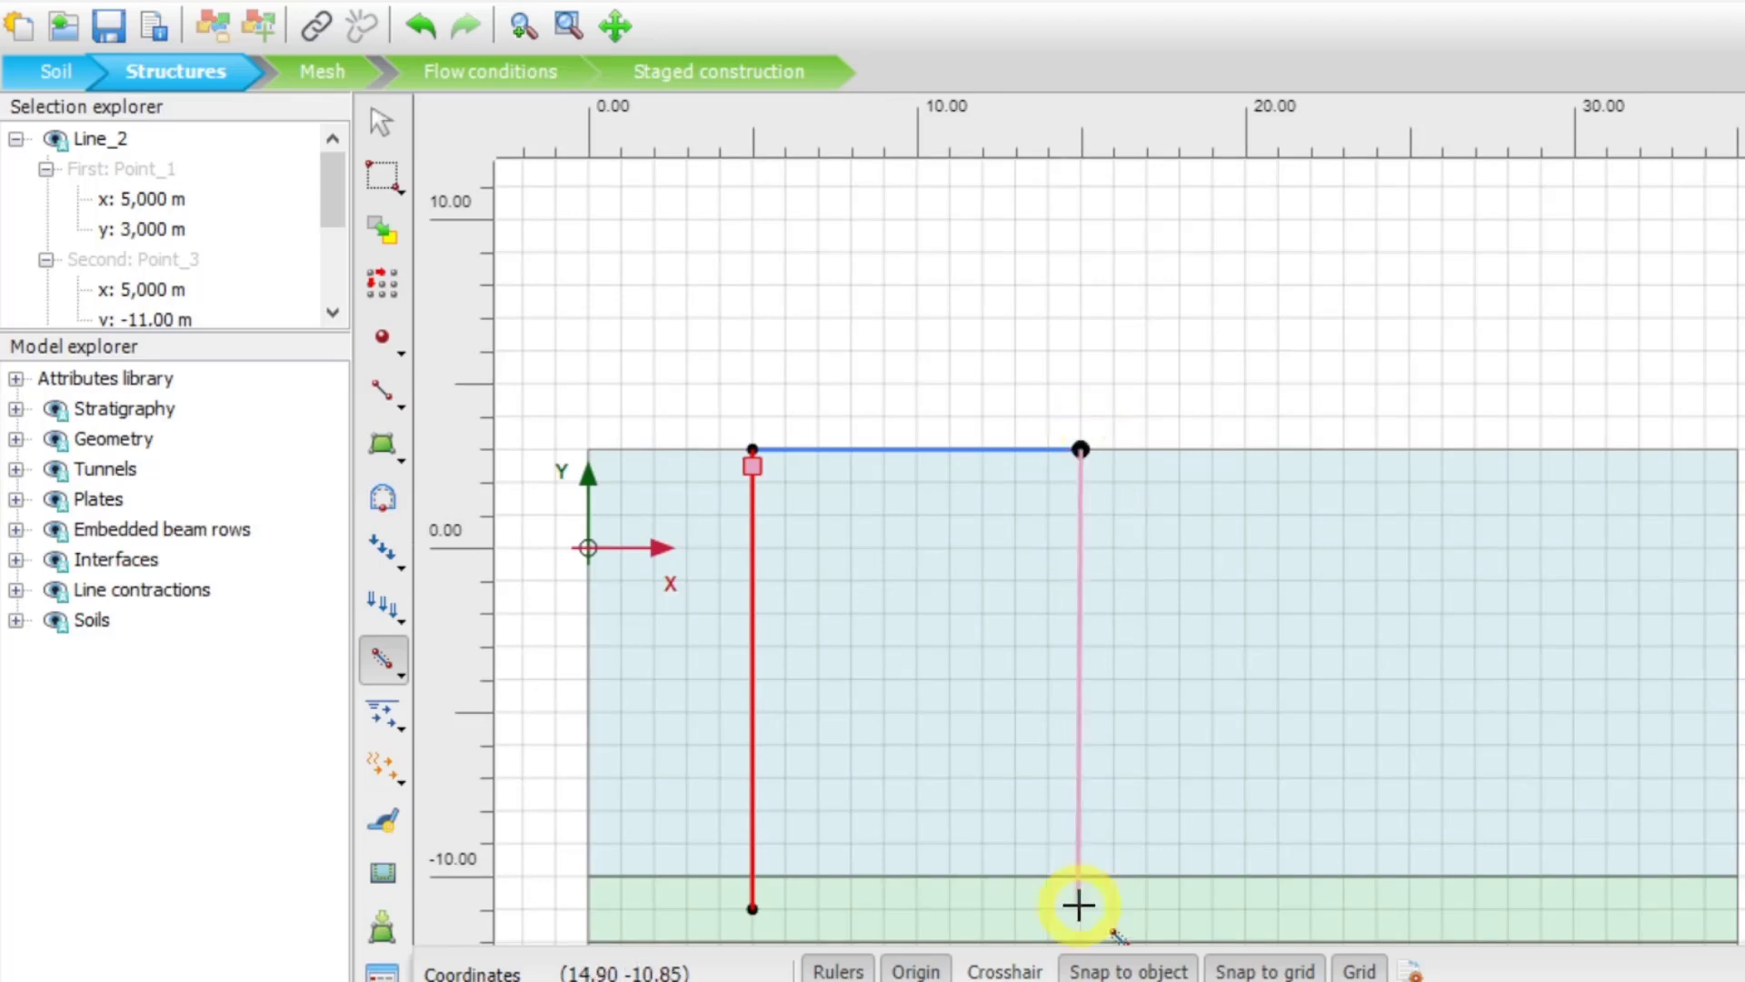
left_click_drag(1086, 906, 1086, 653)
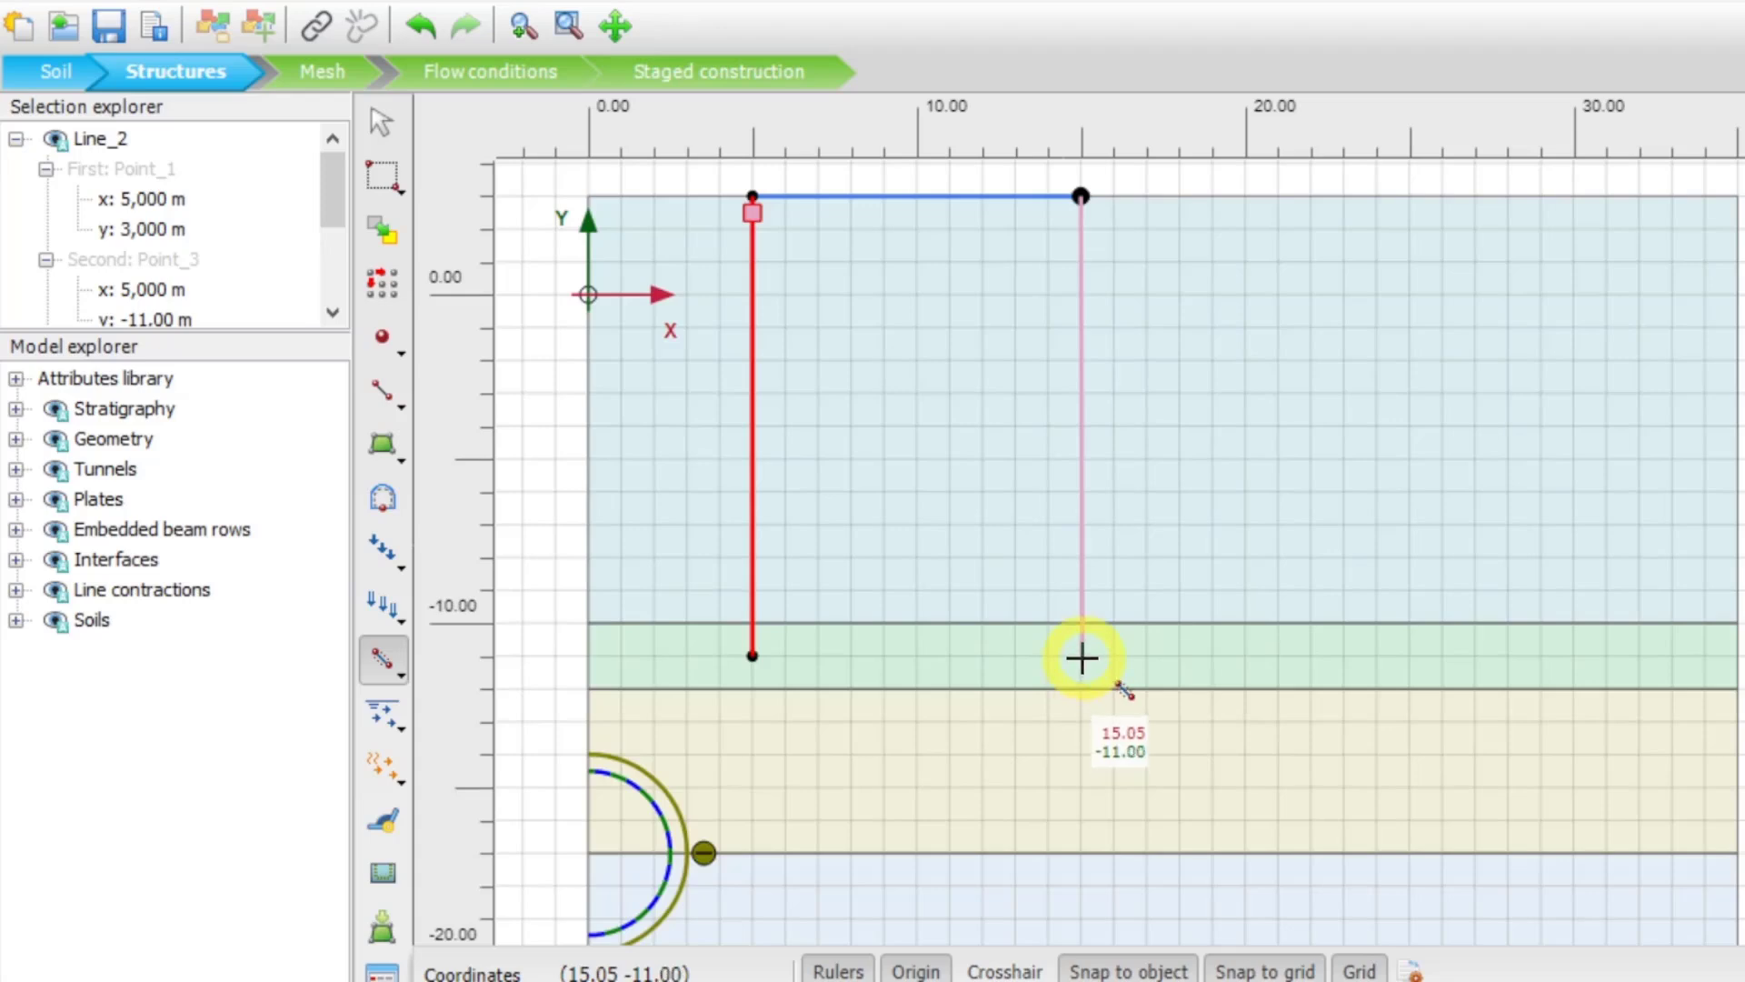
scroll(1081, 658, "up", 3)
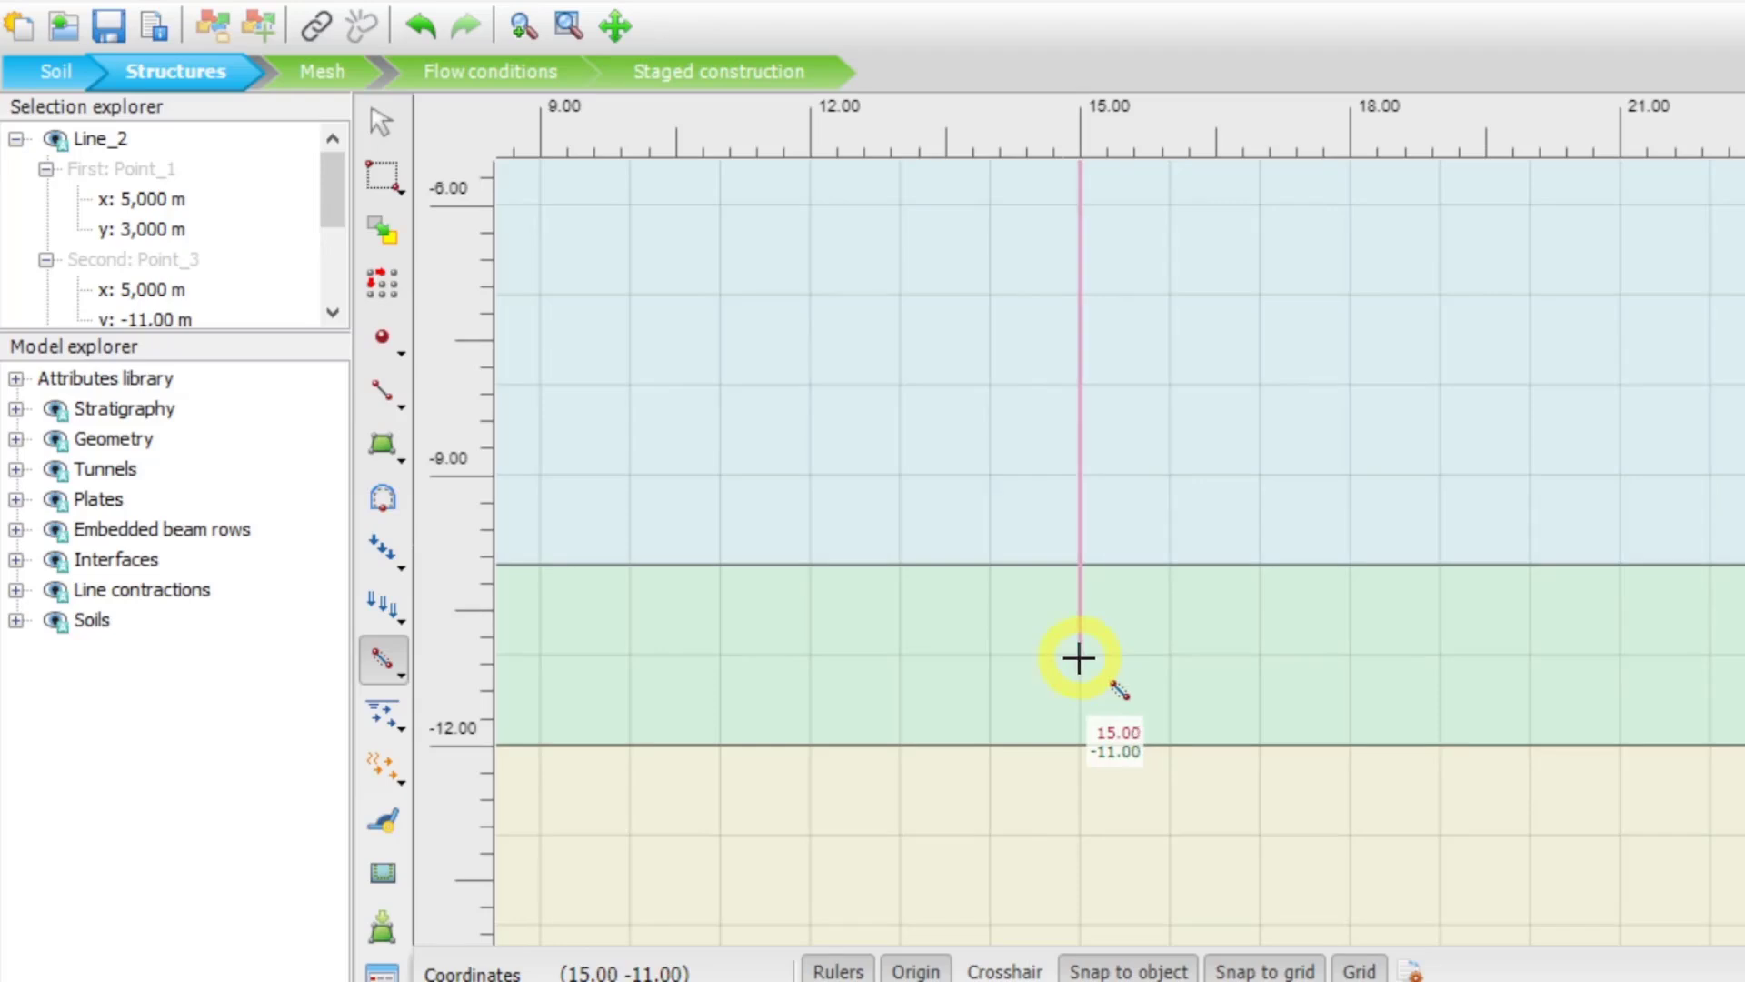
left_click(1079, 657)
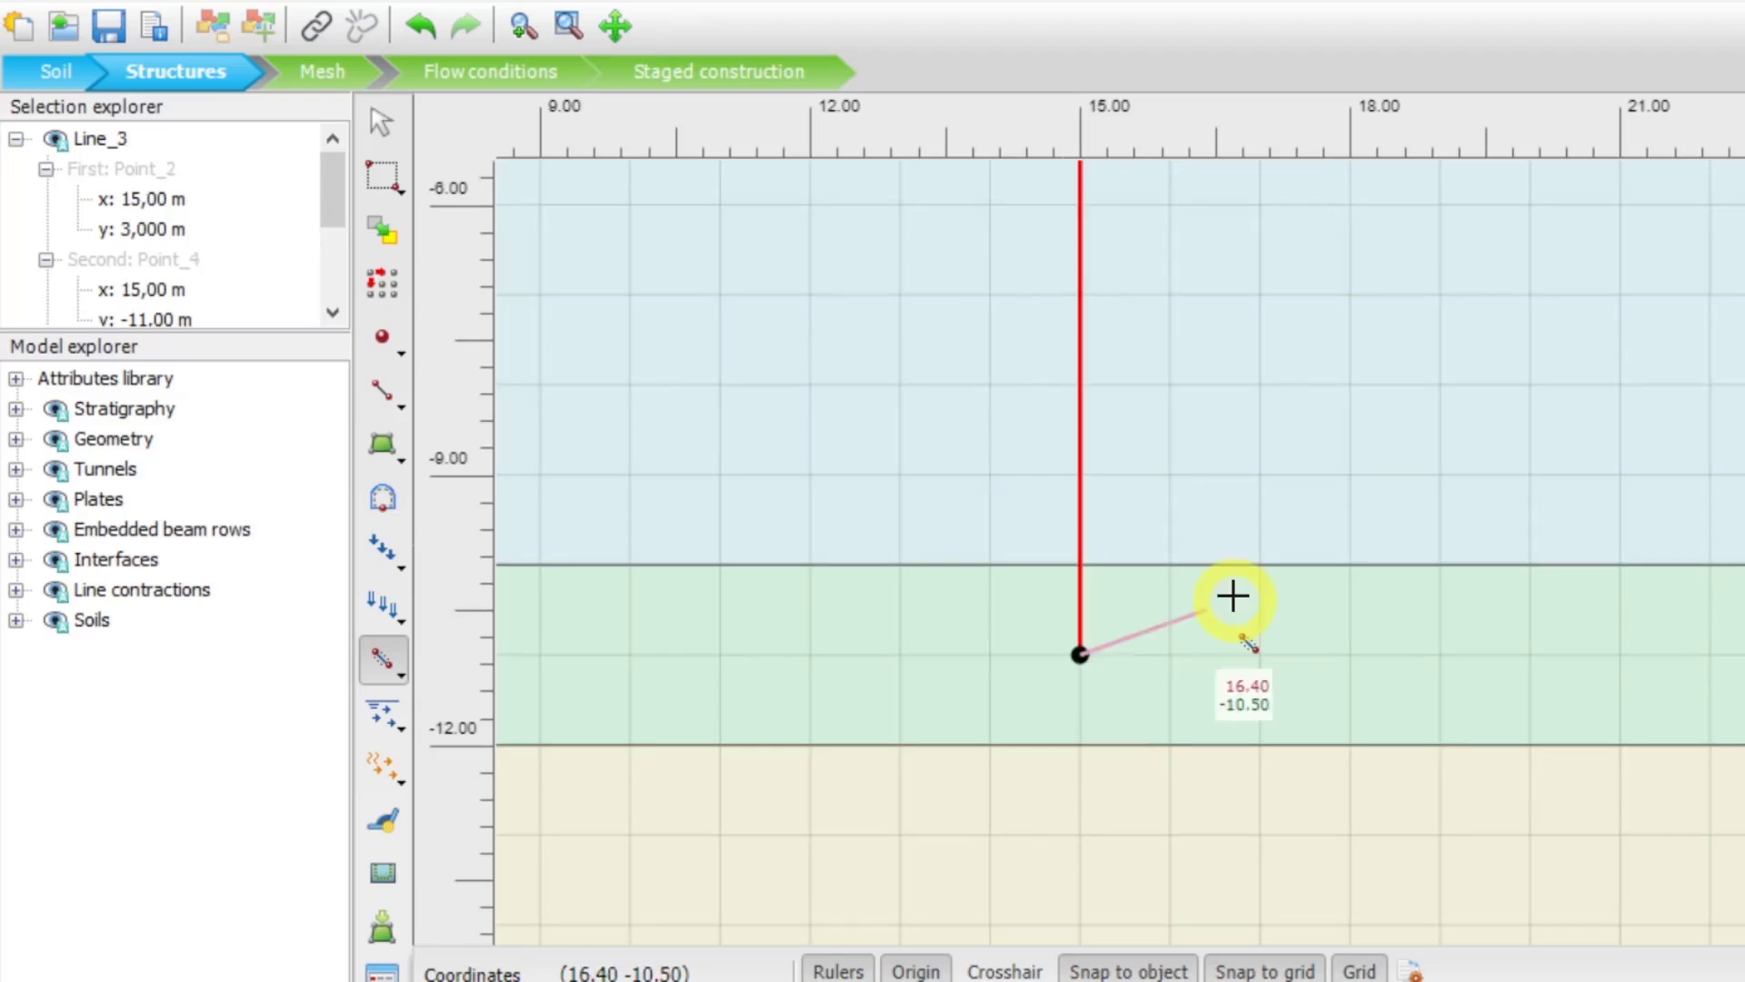
scroll(1233, 597, "down", 5)
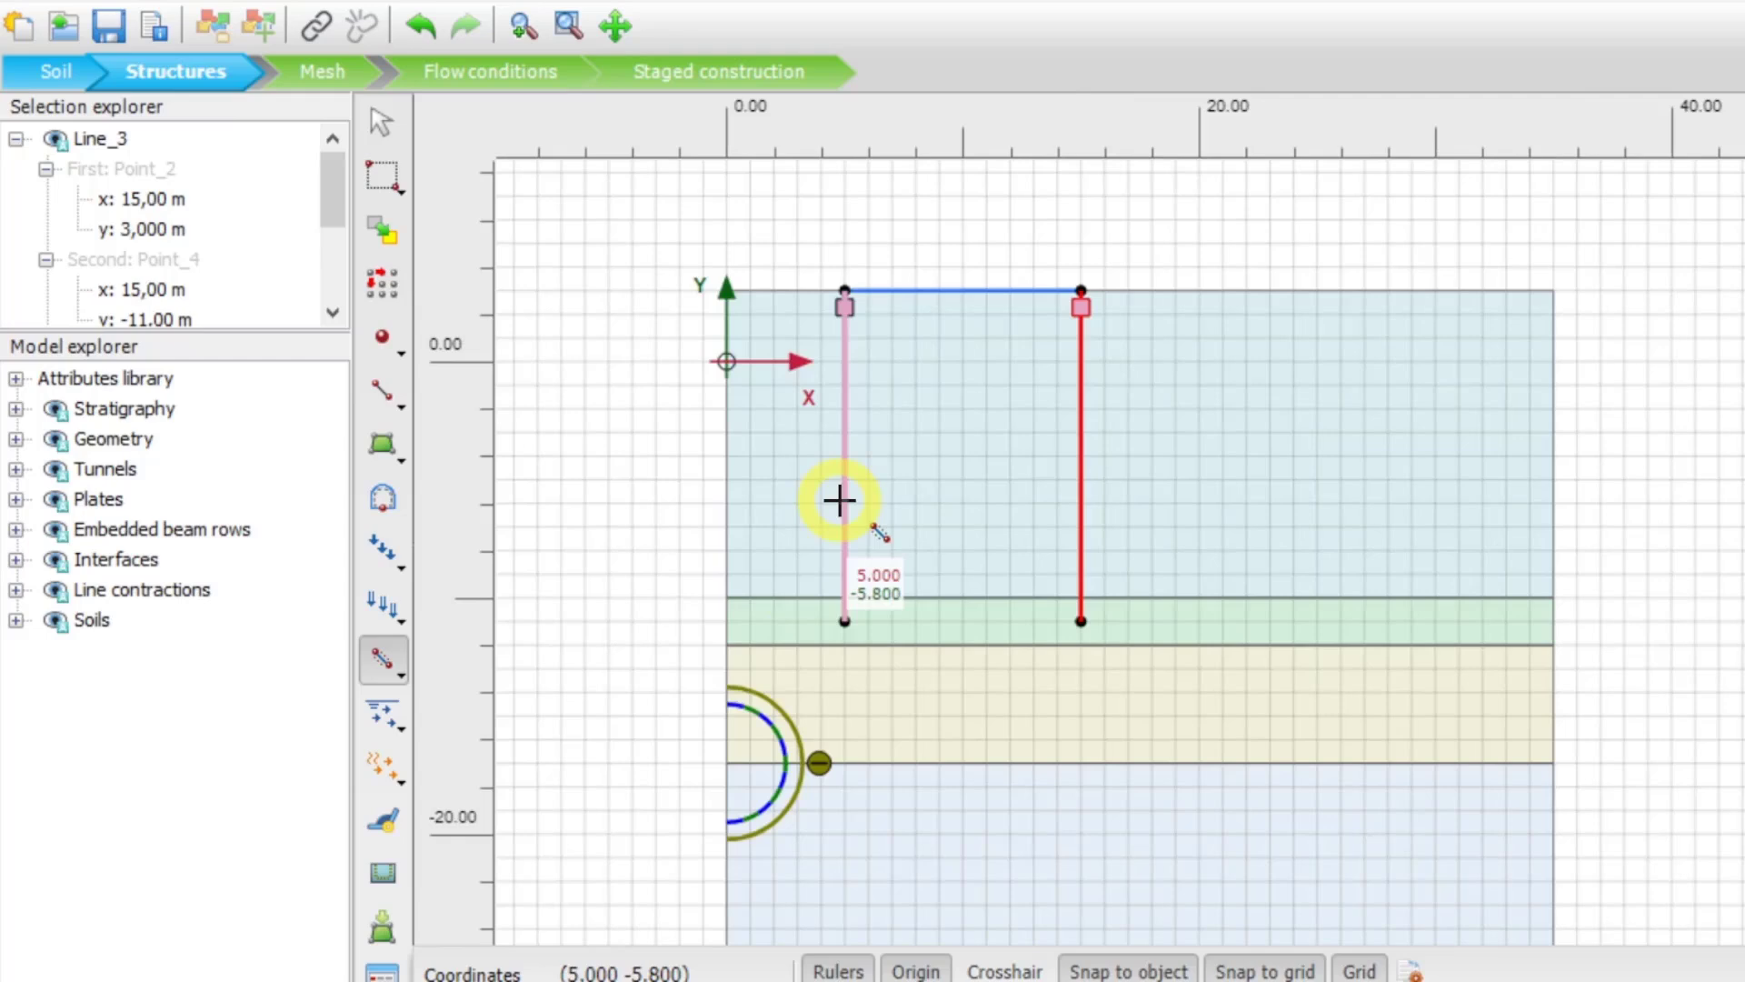
Create a new embedded beam row material set and name it PIEU DE FONDATION
key("Escape")
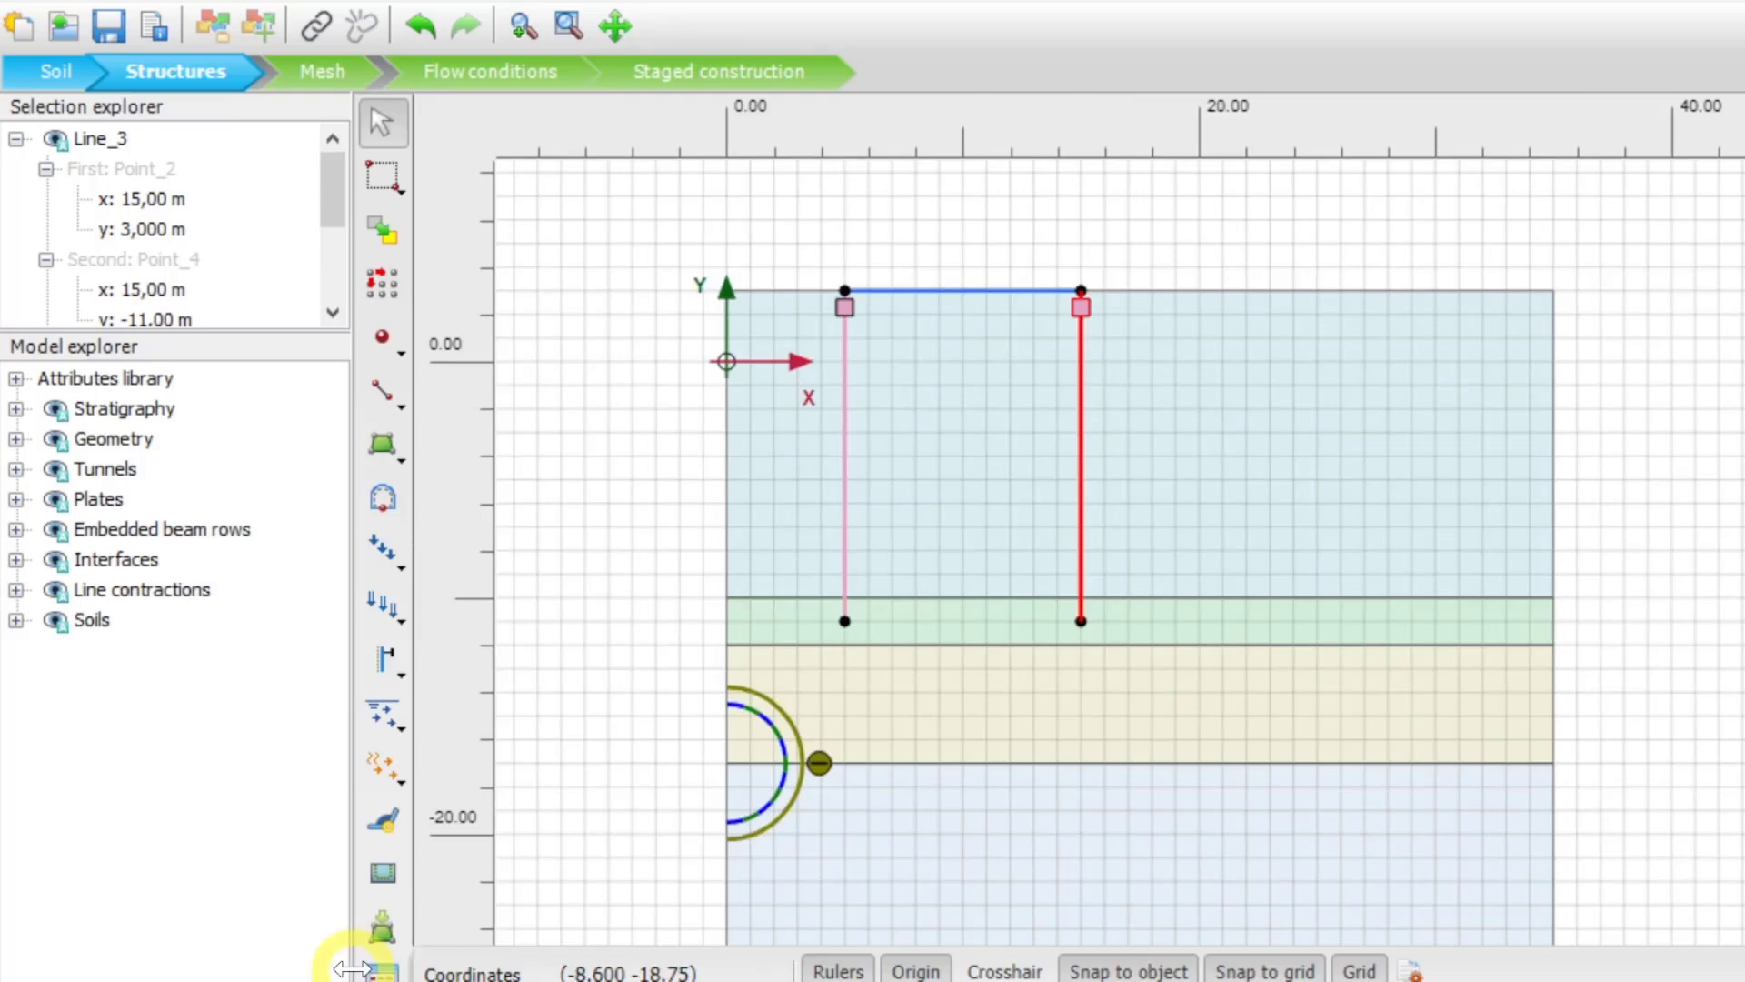
left_click(383, 969)
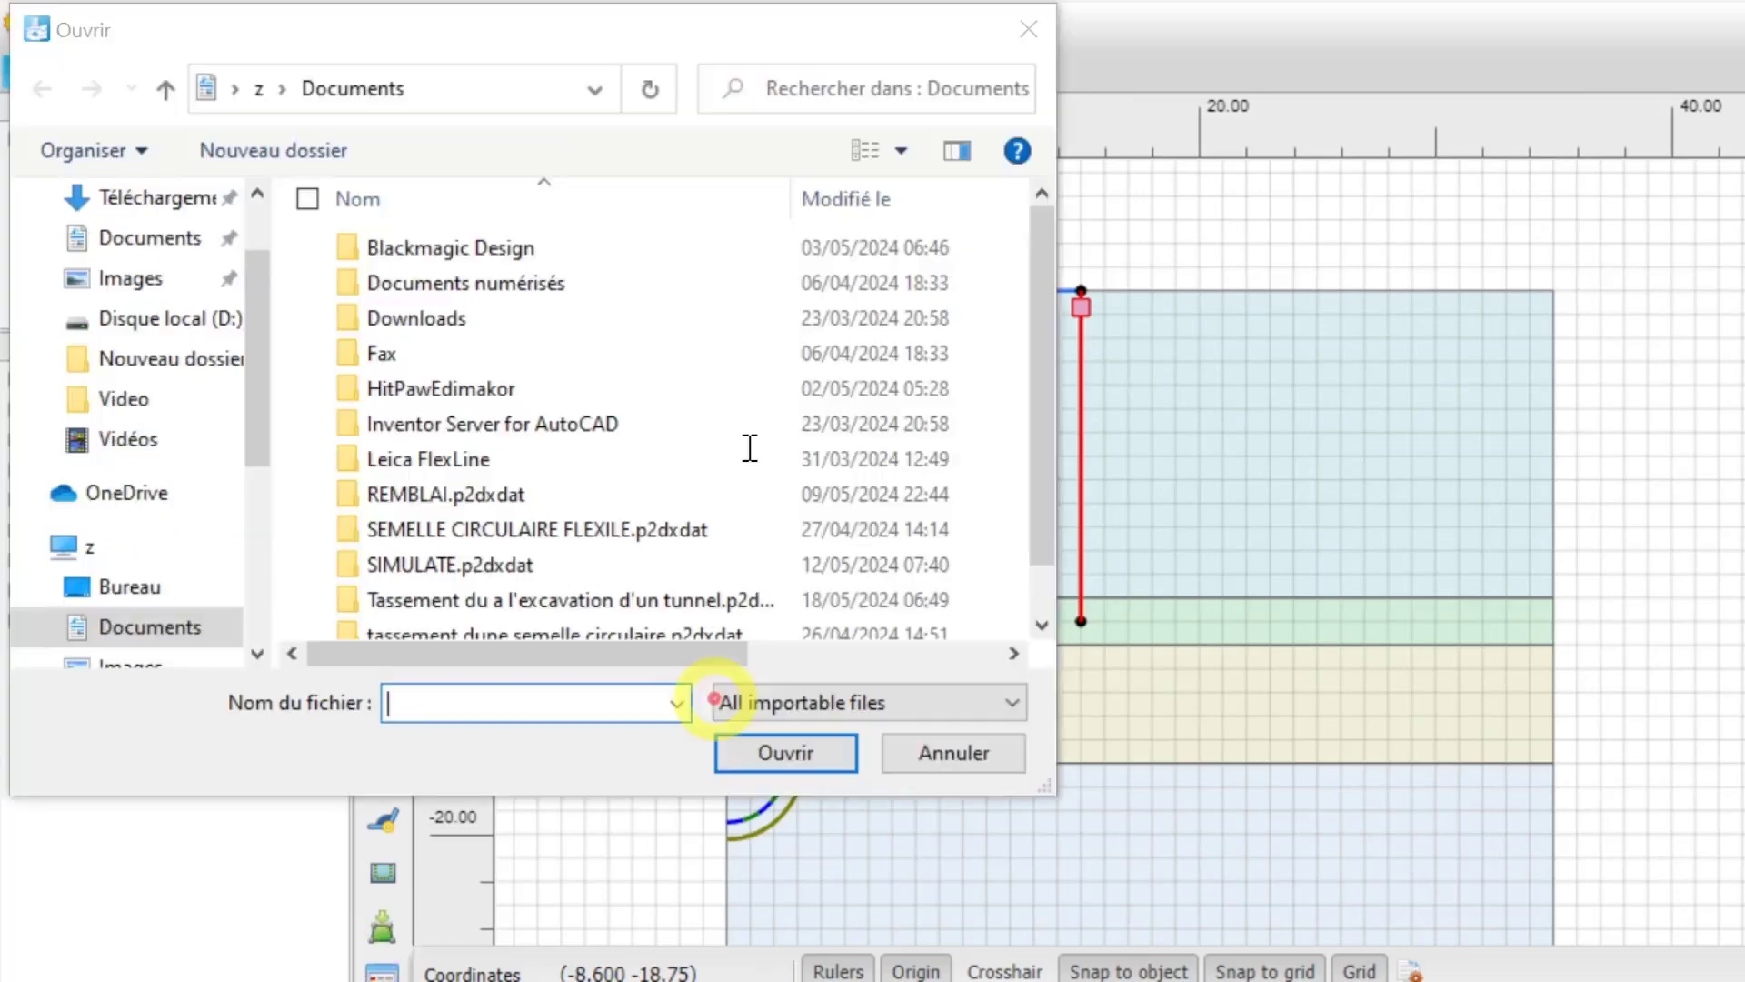
left_click(1028, 29)
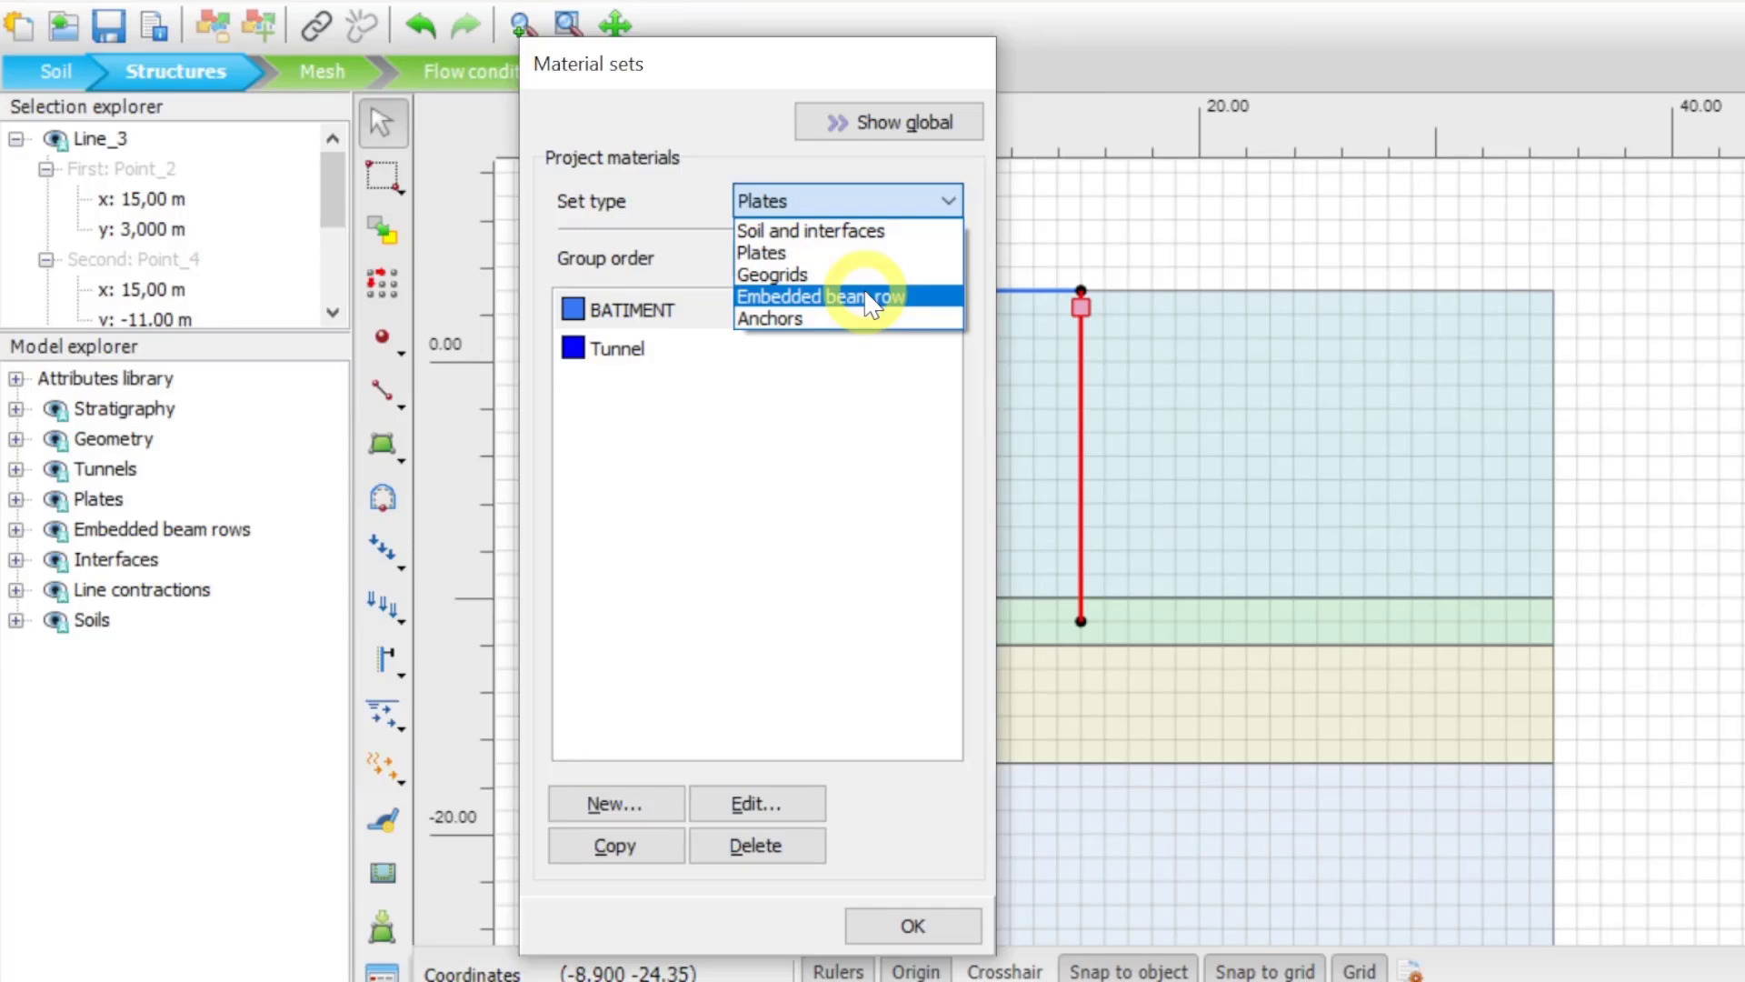
left_click(871, 300)
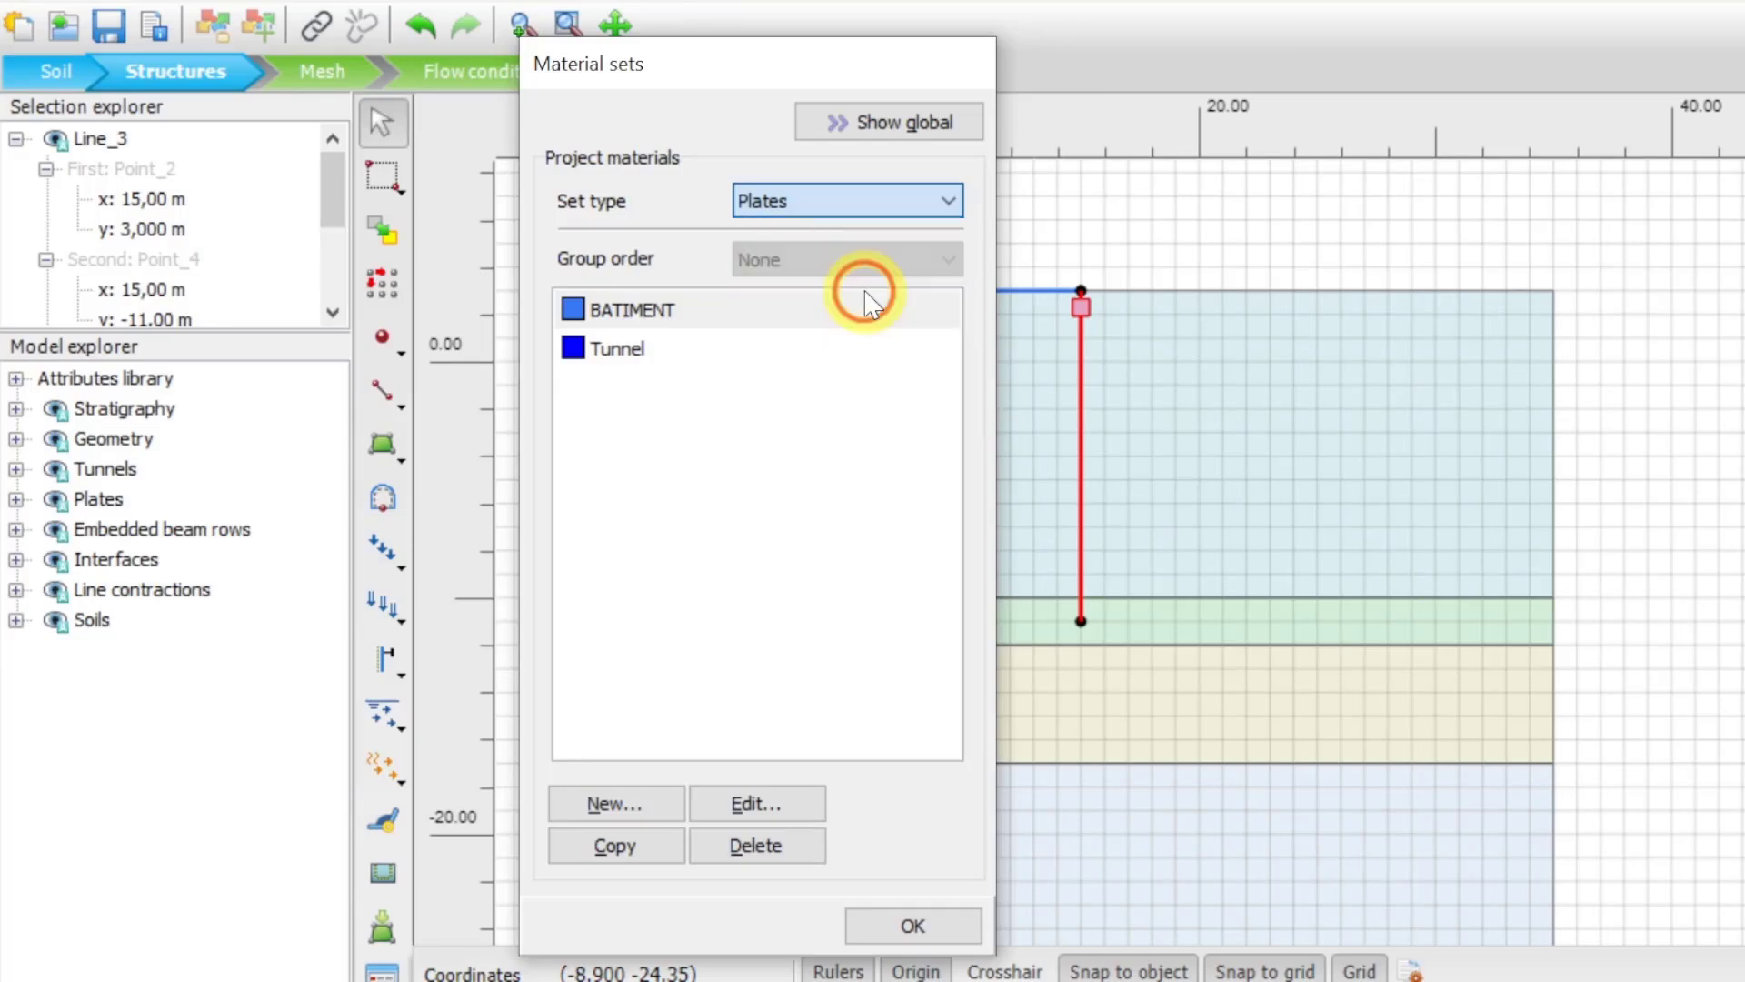
left_click(677, 804)
type("PIEU")
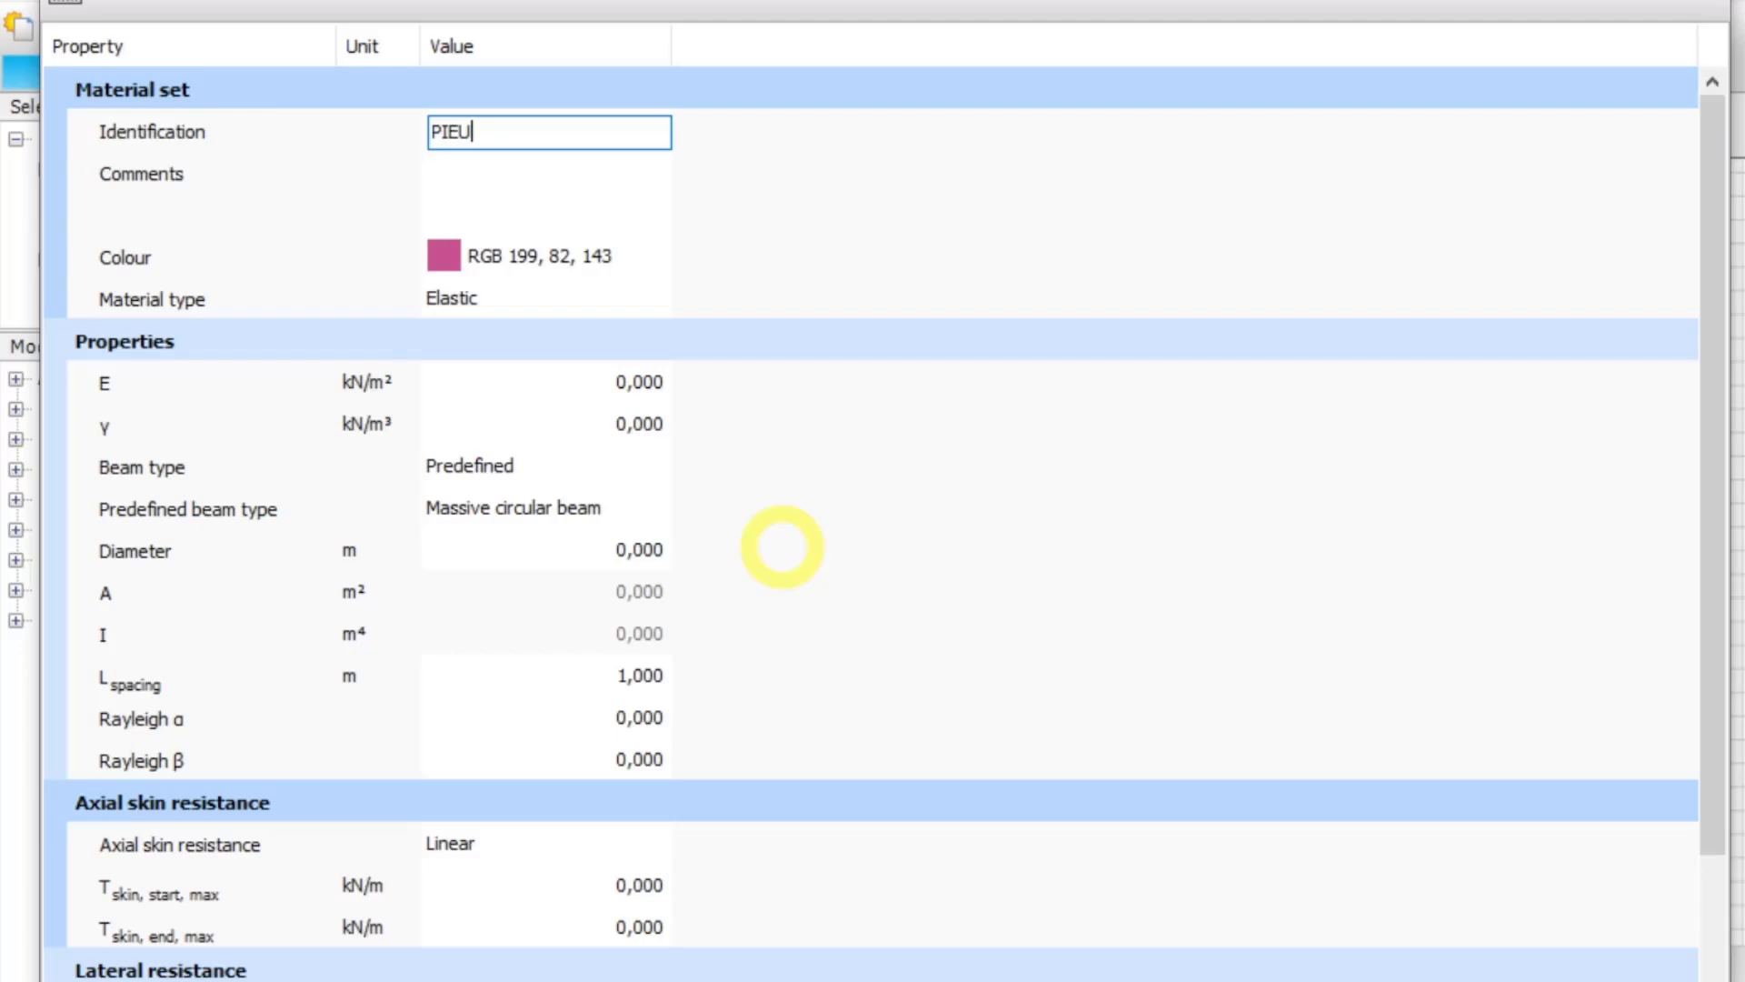
type(" DE FONDATION")
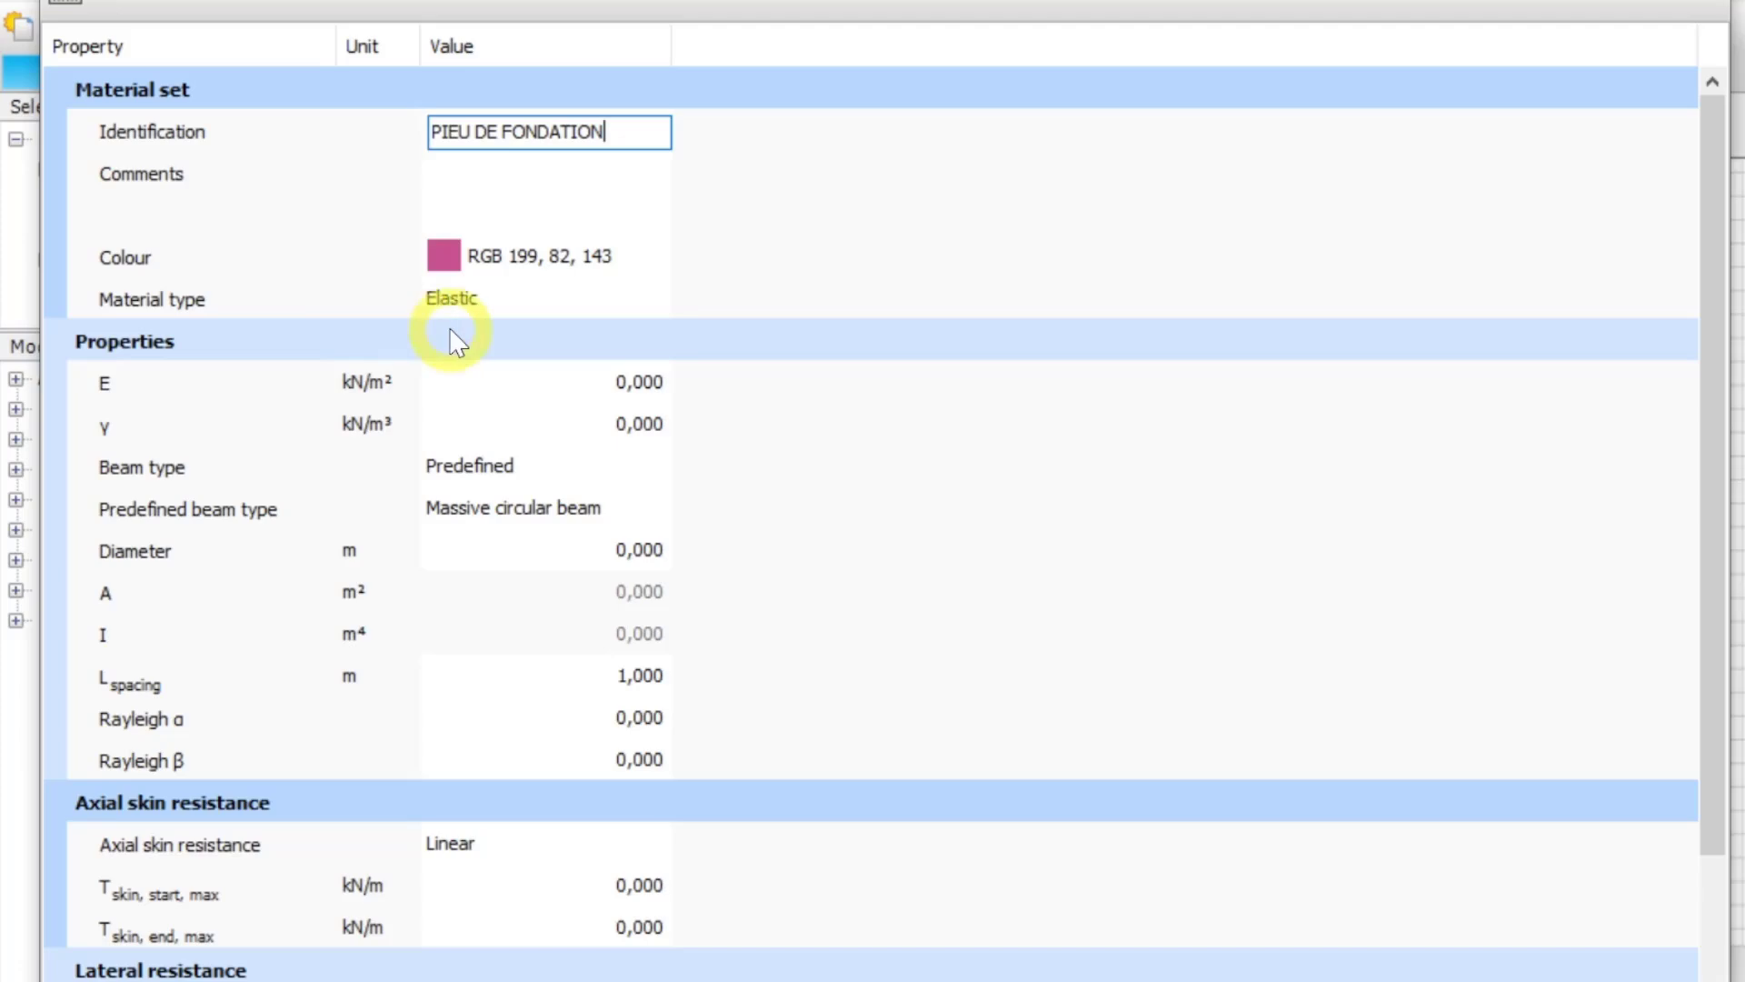
Set the pile material's E to 1E7 kN/m², γ to 24 kN/m³, diameter to 0,25 m and spacing to 3 m
left_click(520, 383)
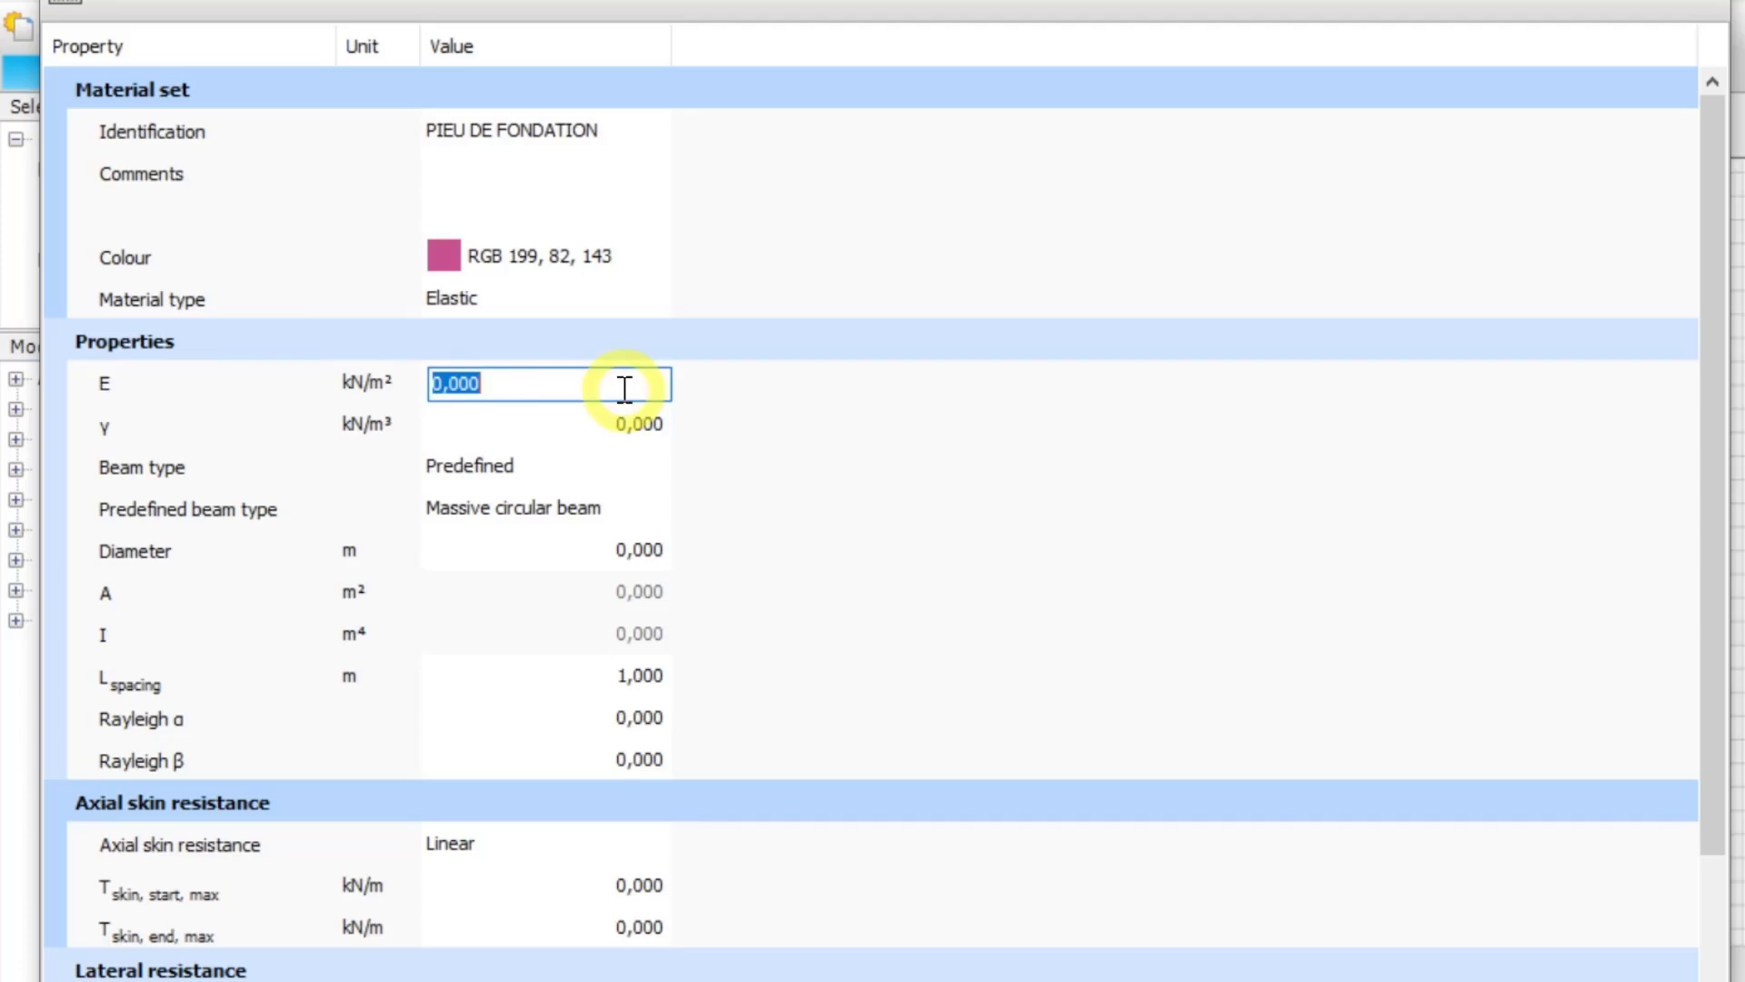
type("1E7")
key("Tab")
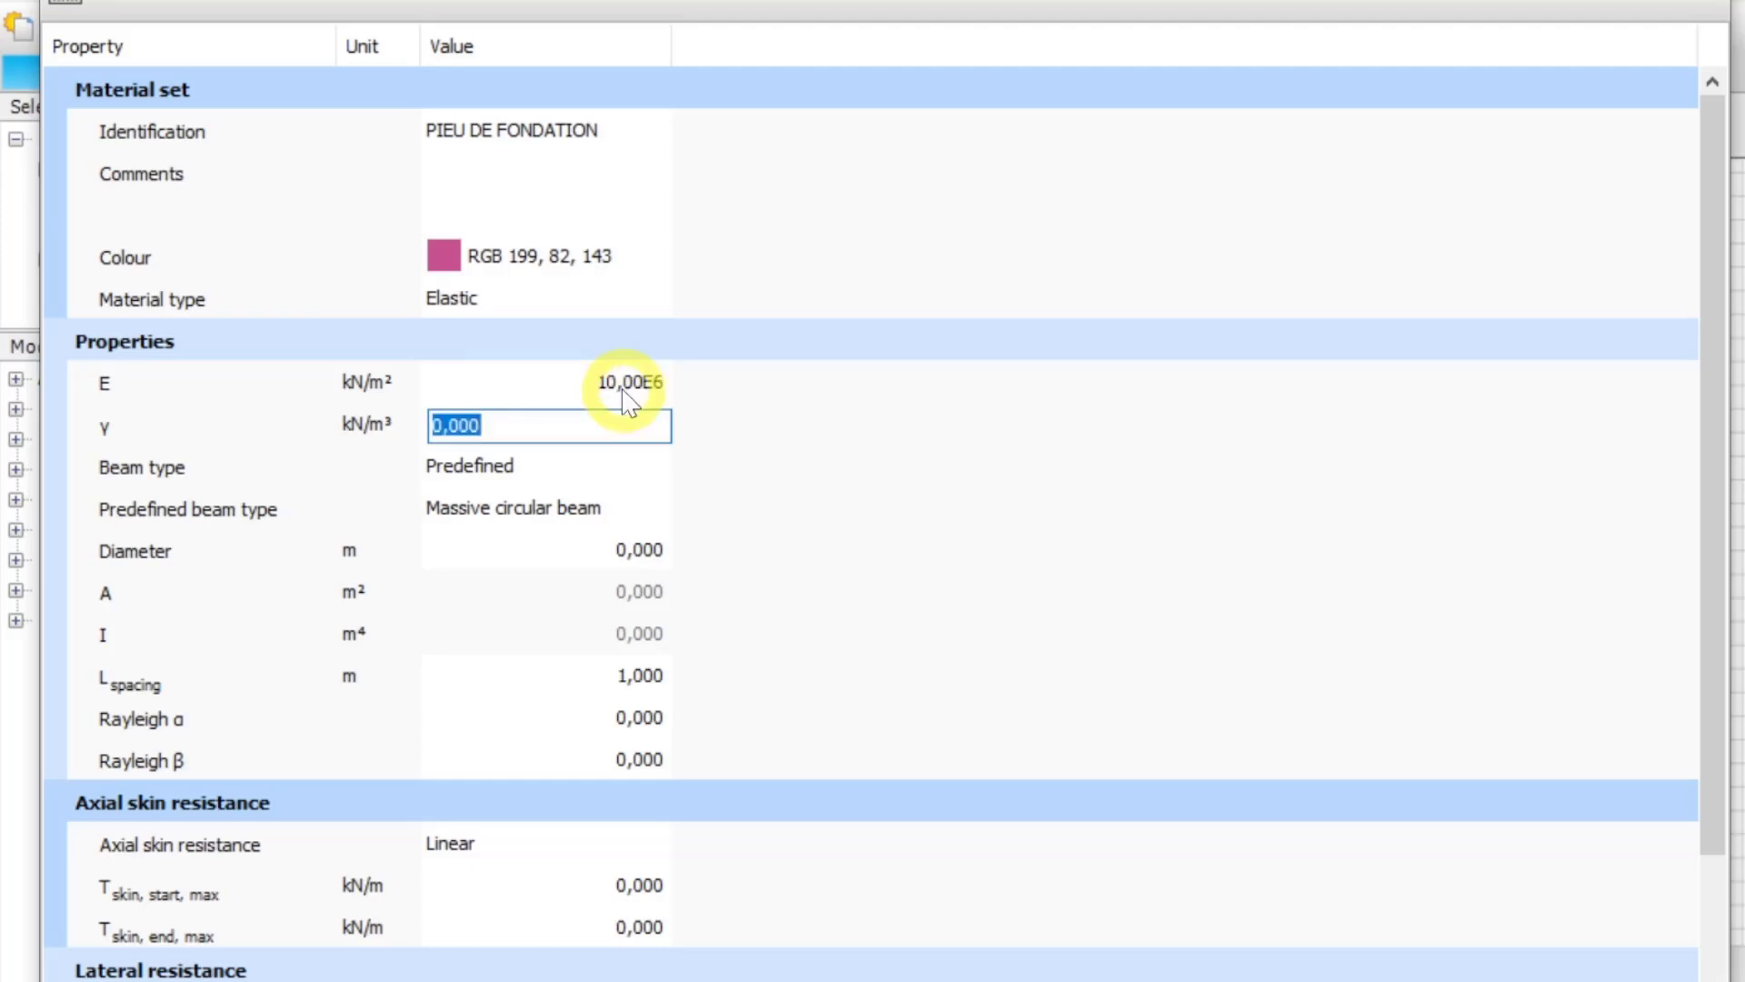
type("24")
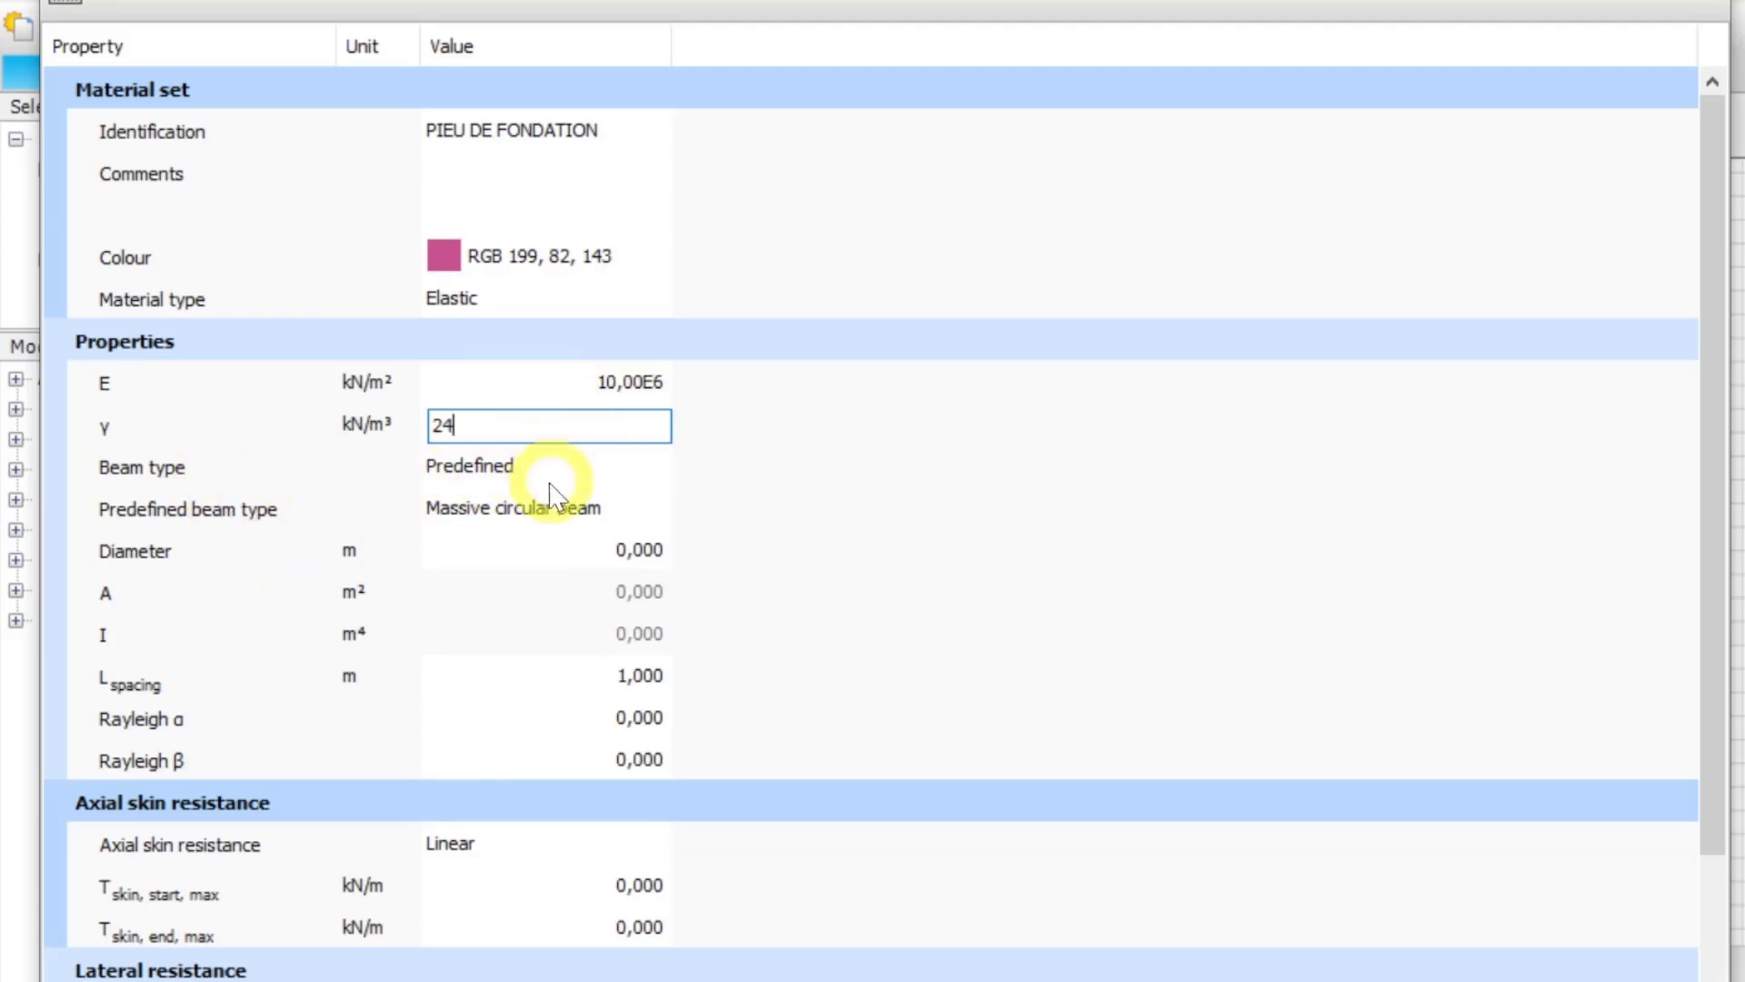
left_click(578, 545)
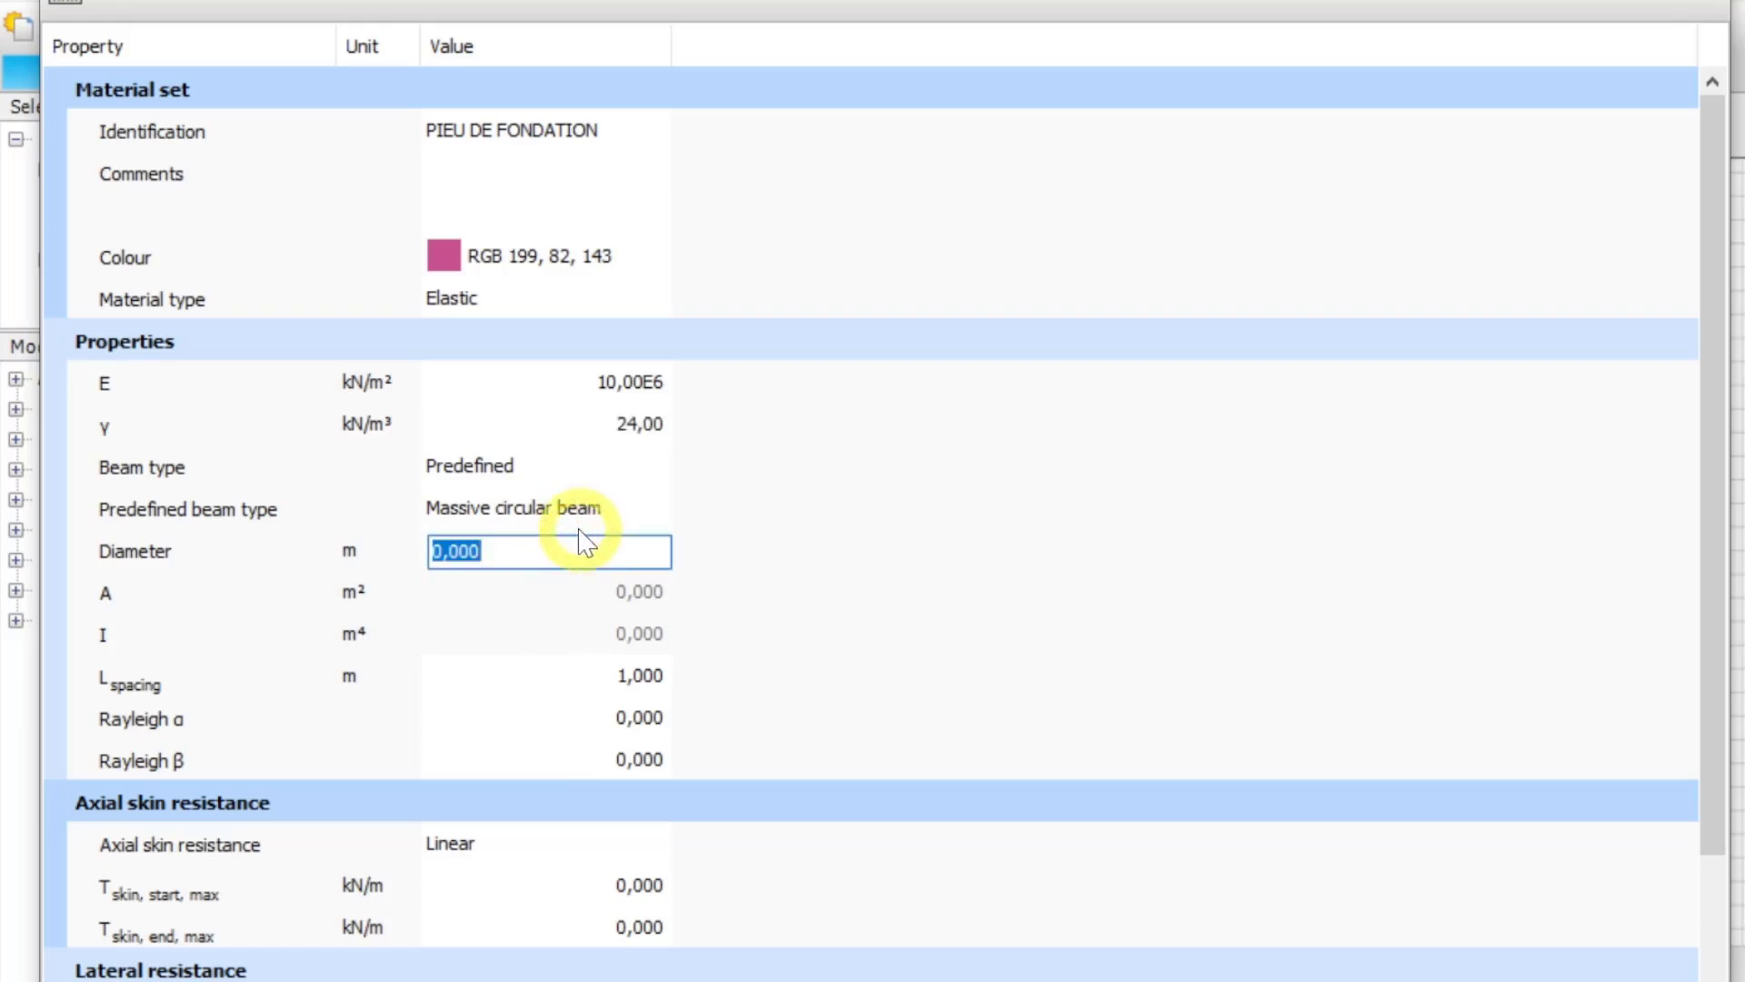
type("0,25")
key("Return")
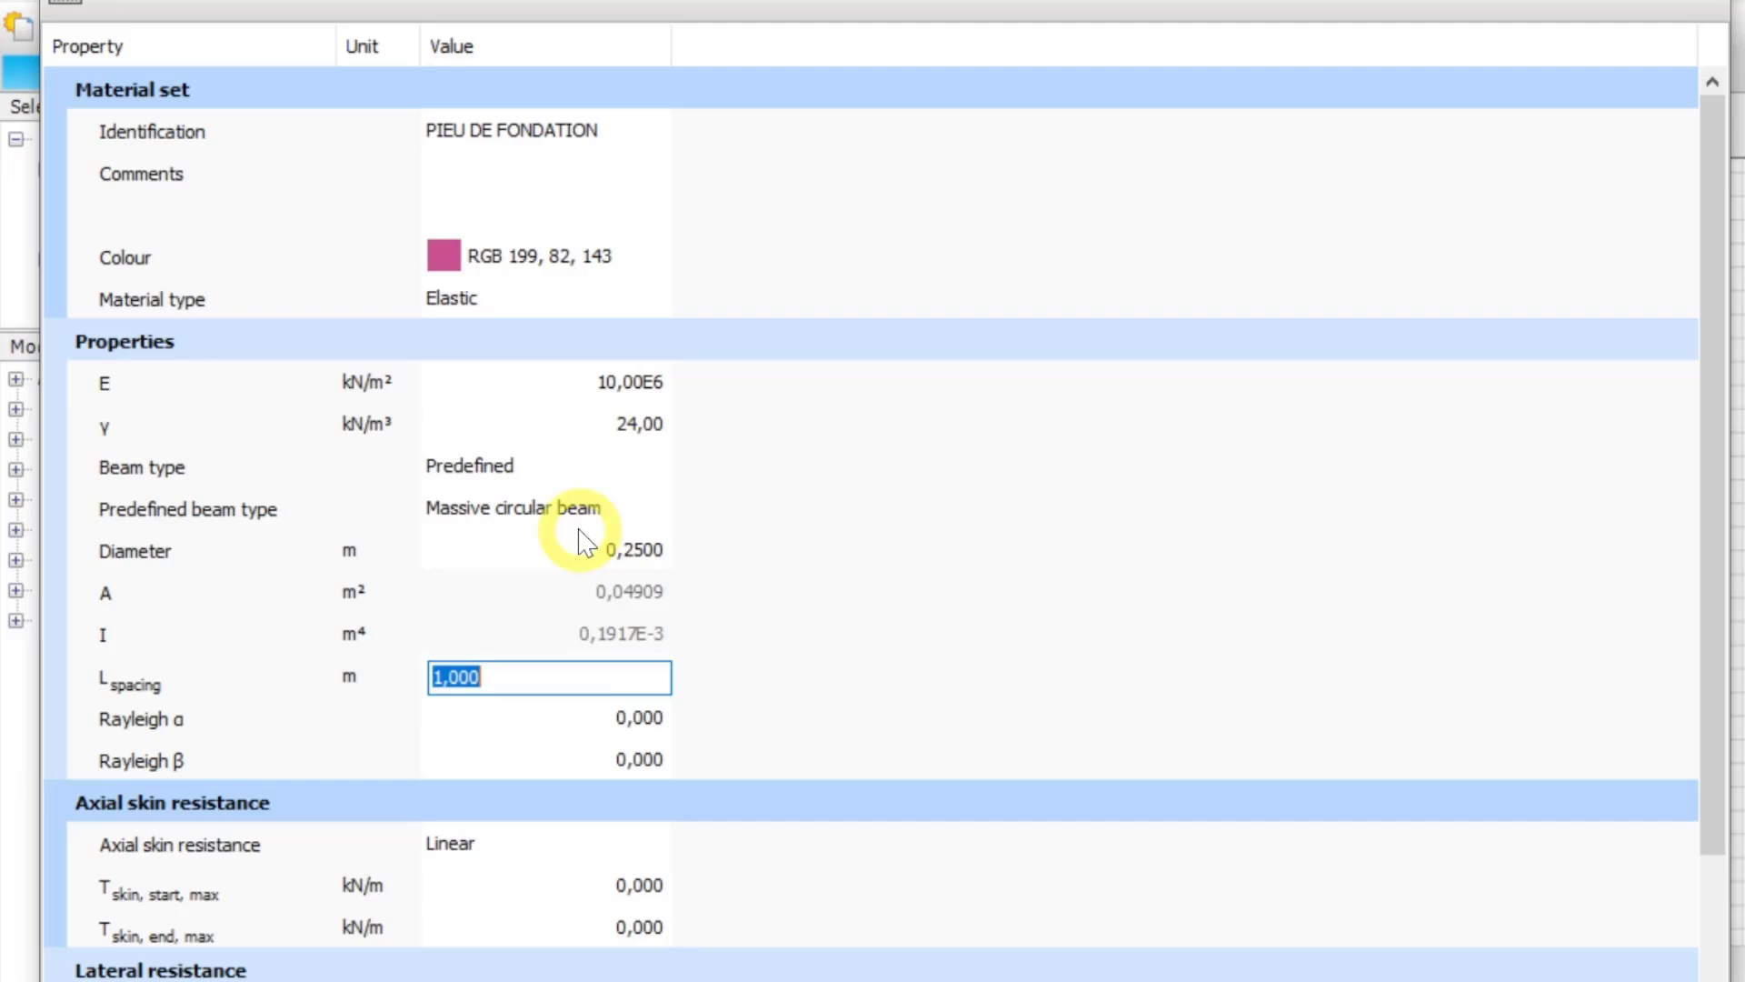
type("3")
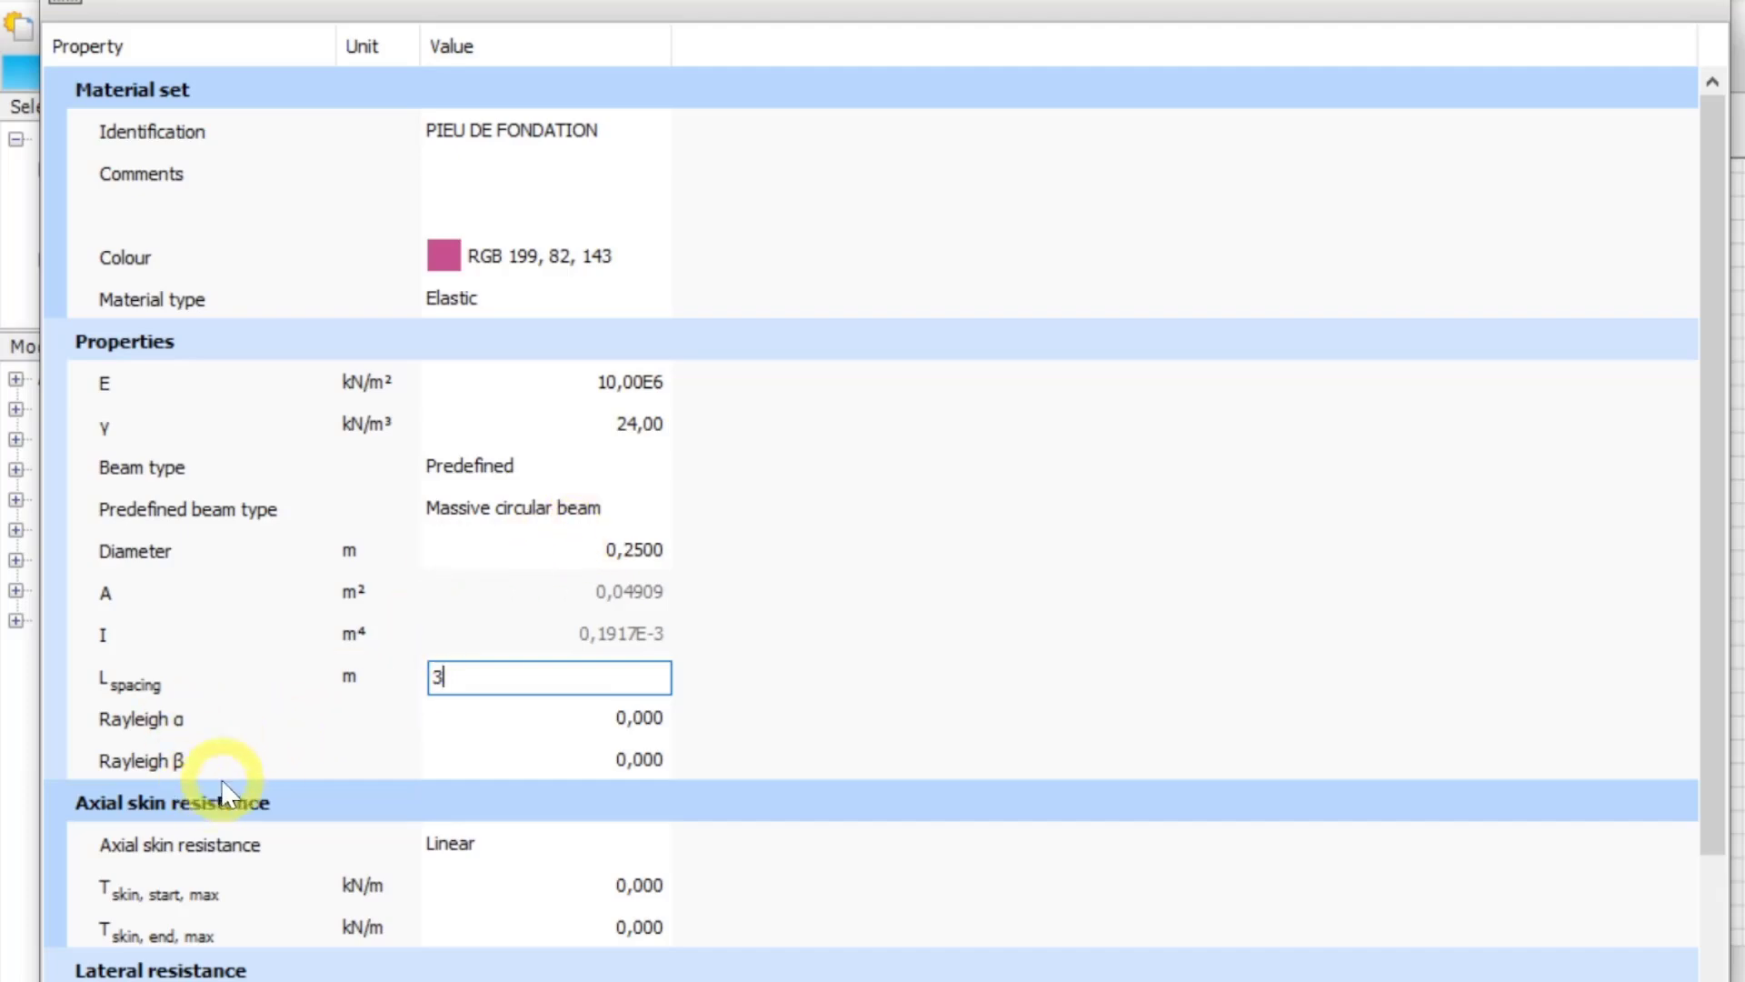
Set the pile's axial skin resistance to 1 kN/m at the start and 100 kN/m at the end, Fmax to 100 kN, and accept the material set
left_click(627, 886)
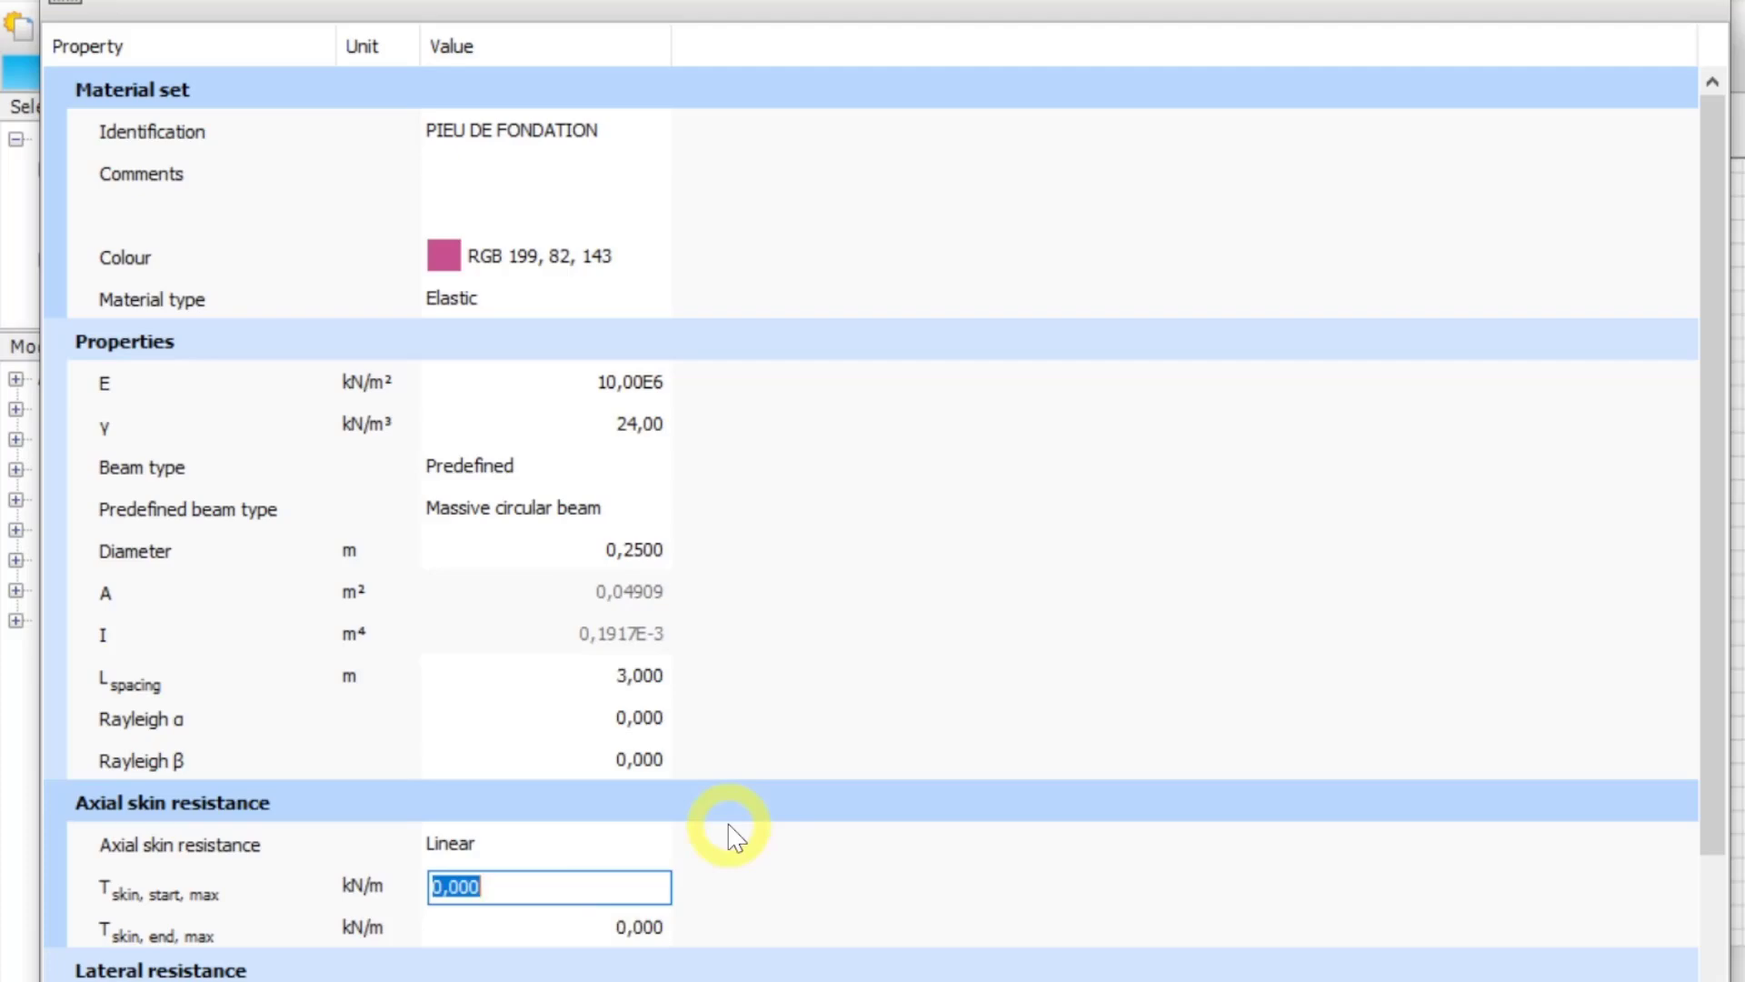
type("1")
key("Tab")
type("100")
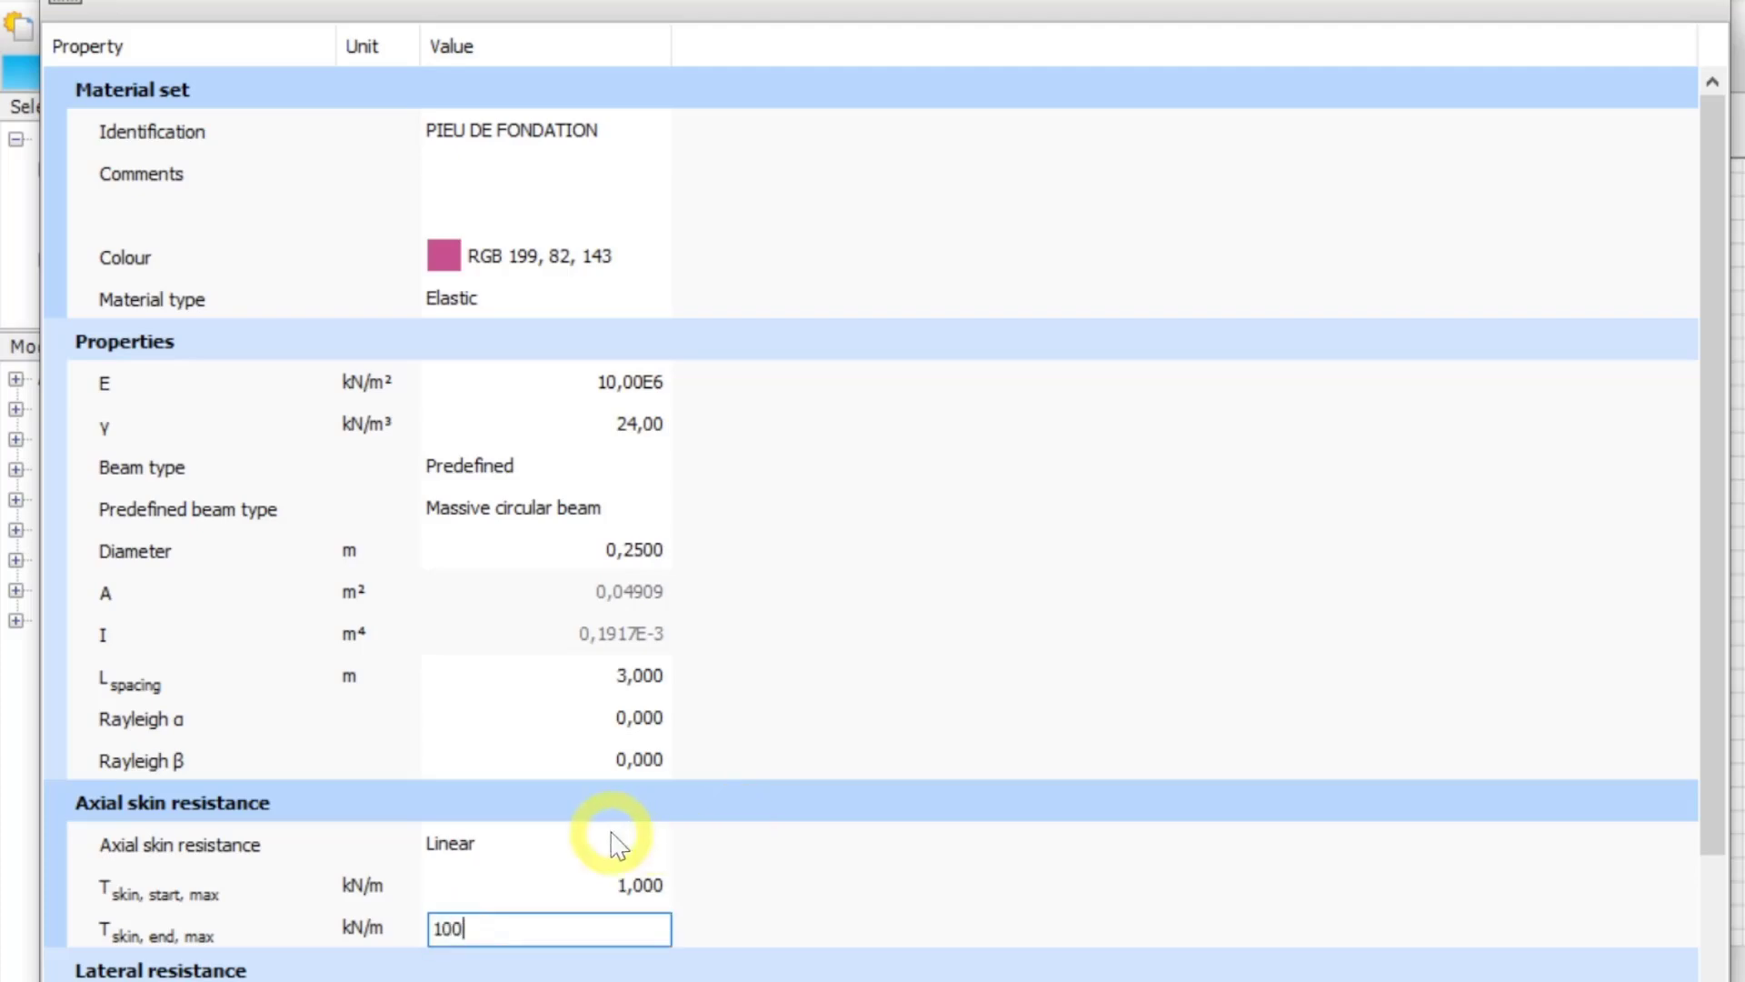
scroll(728, 825, "down", 2)
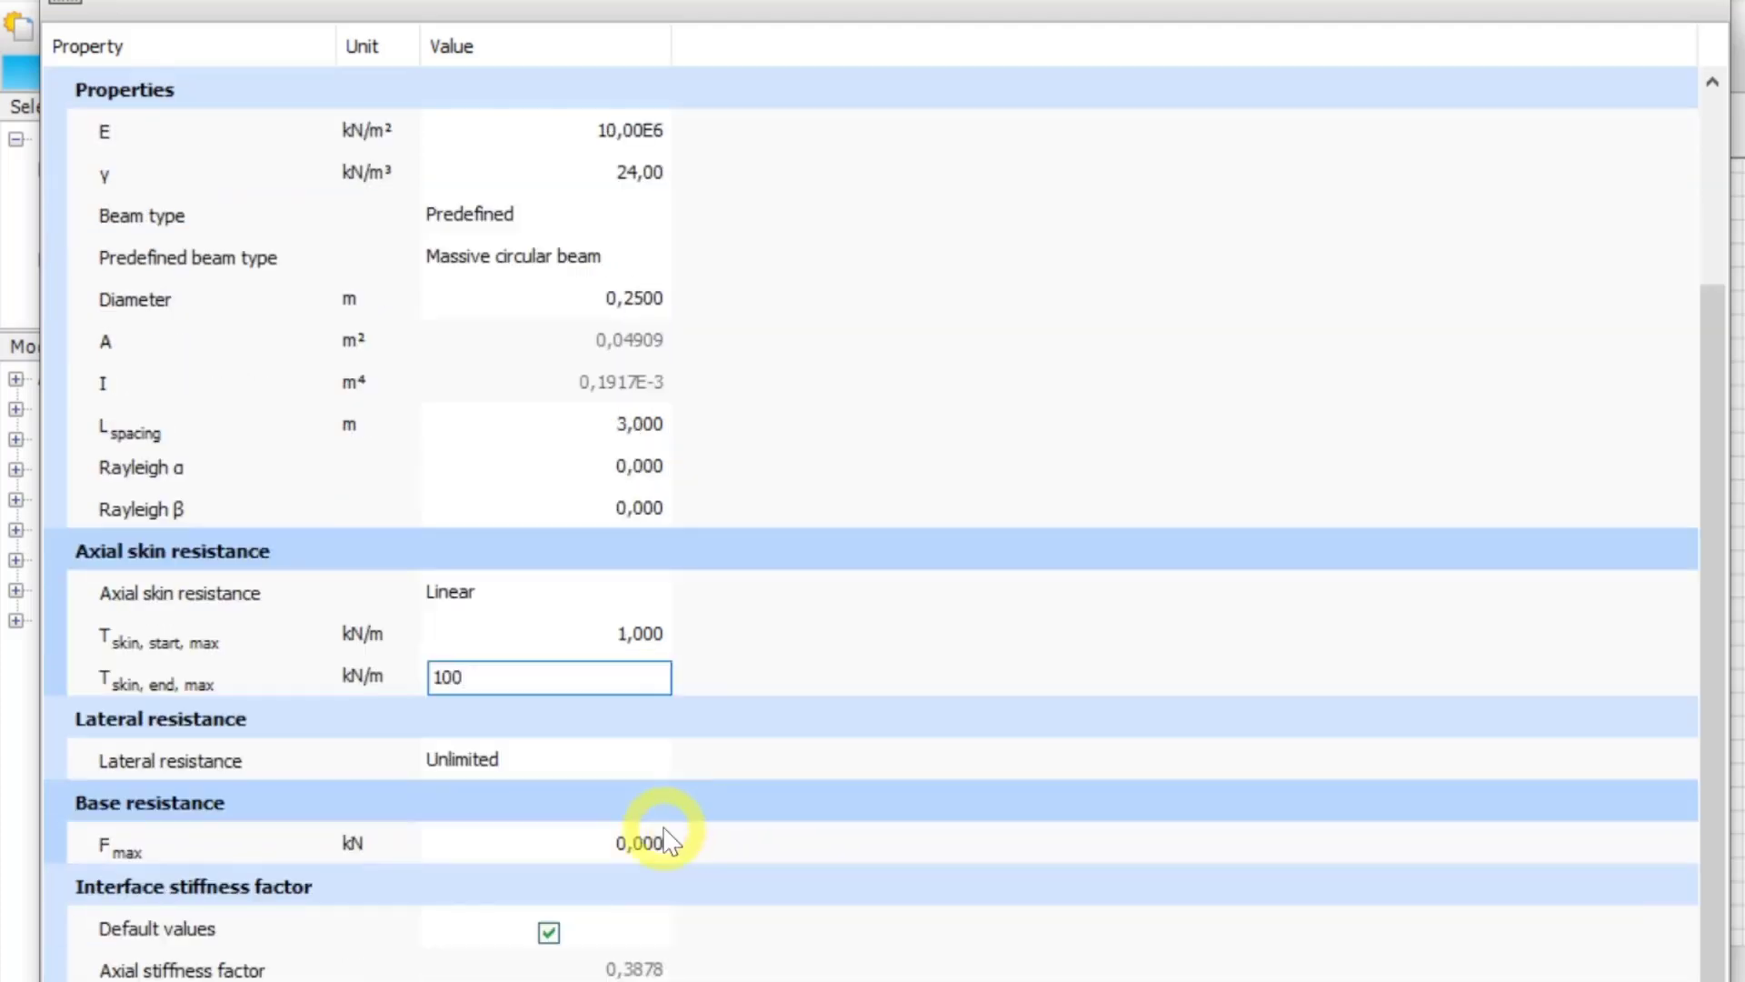
left_click(648, 833)
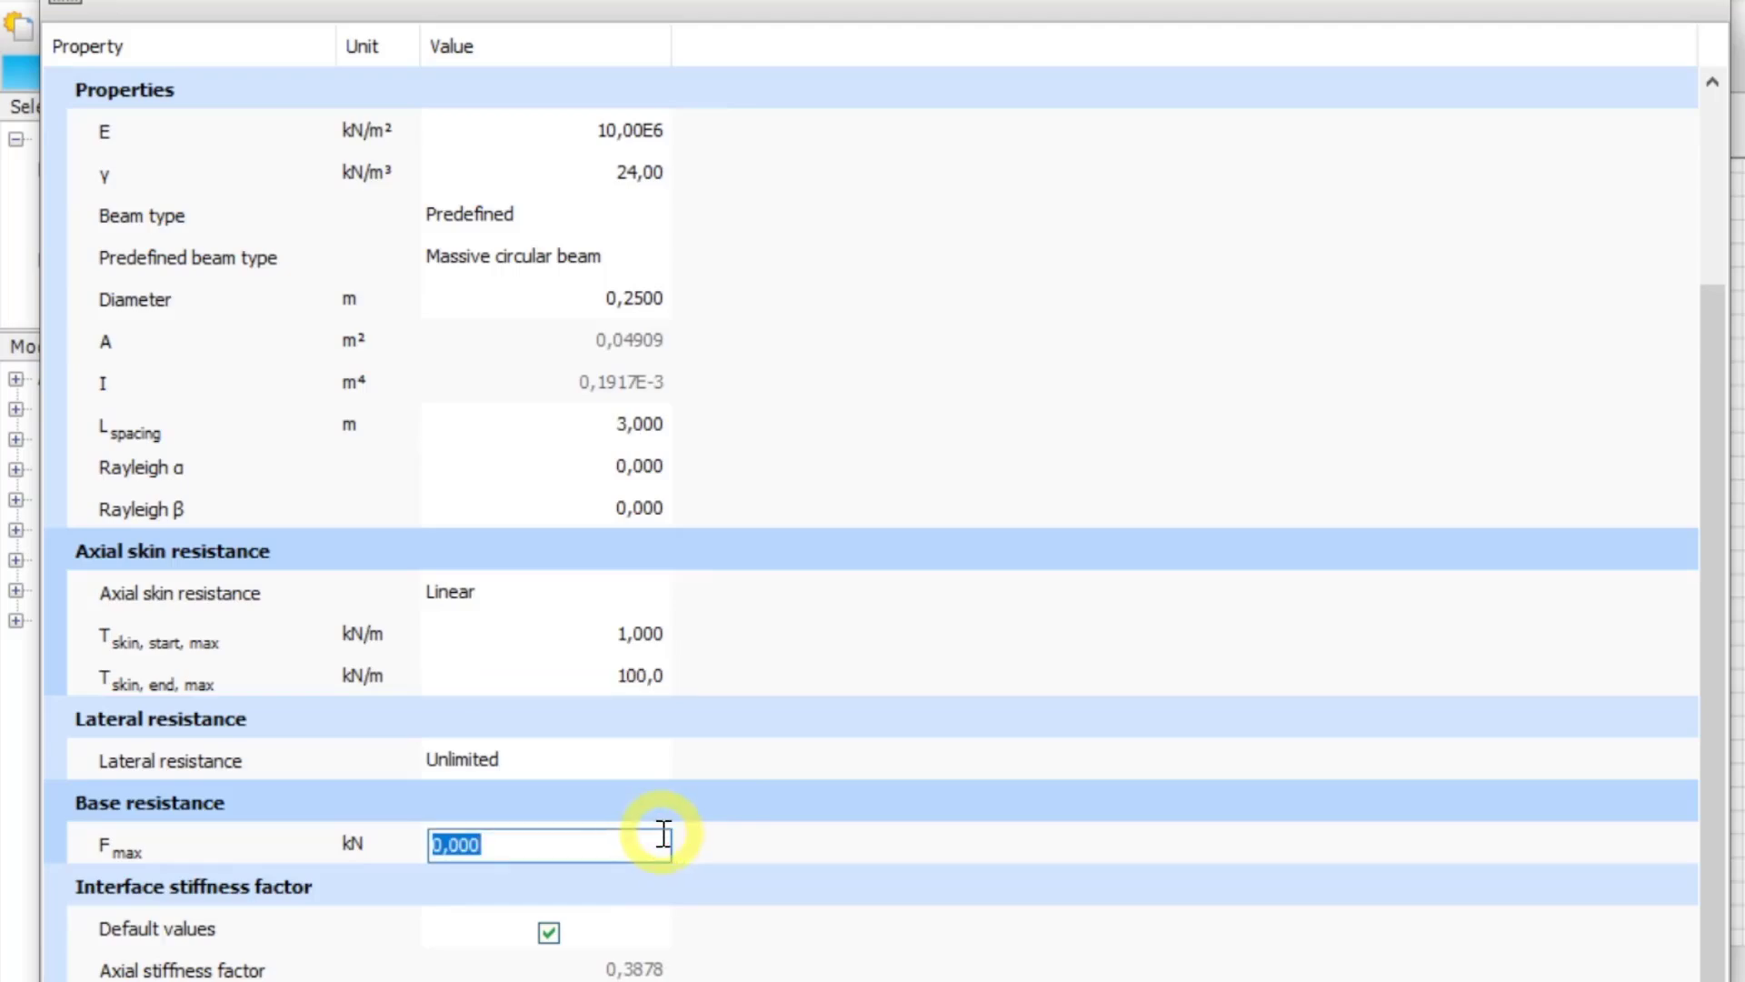
type("100")
left_click(952, 351)
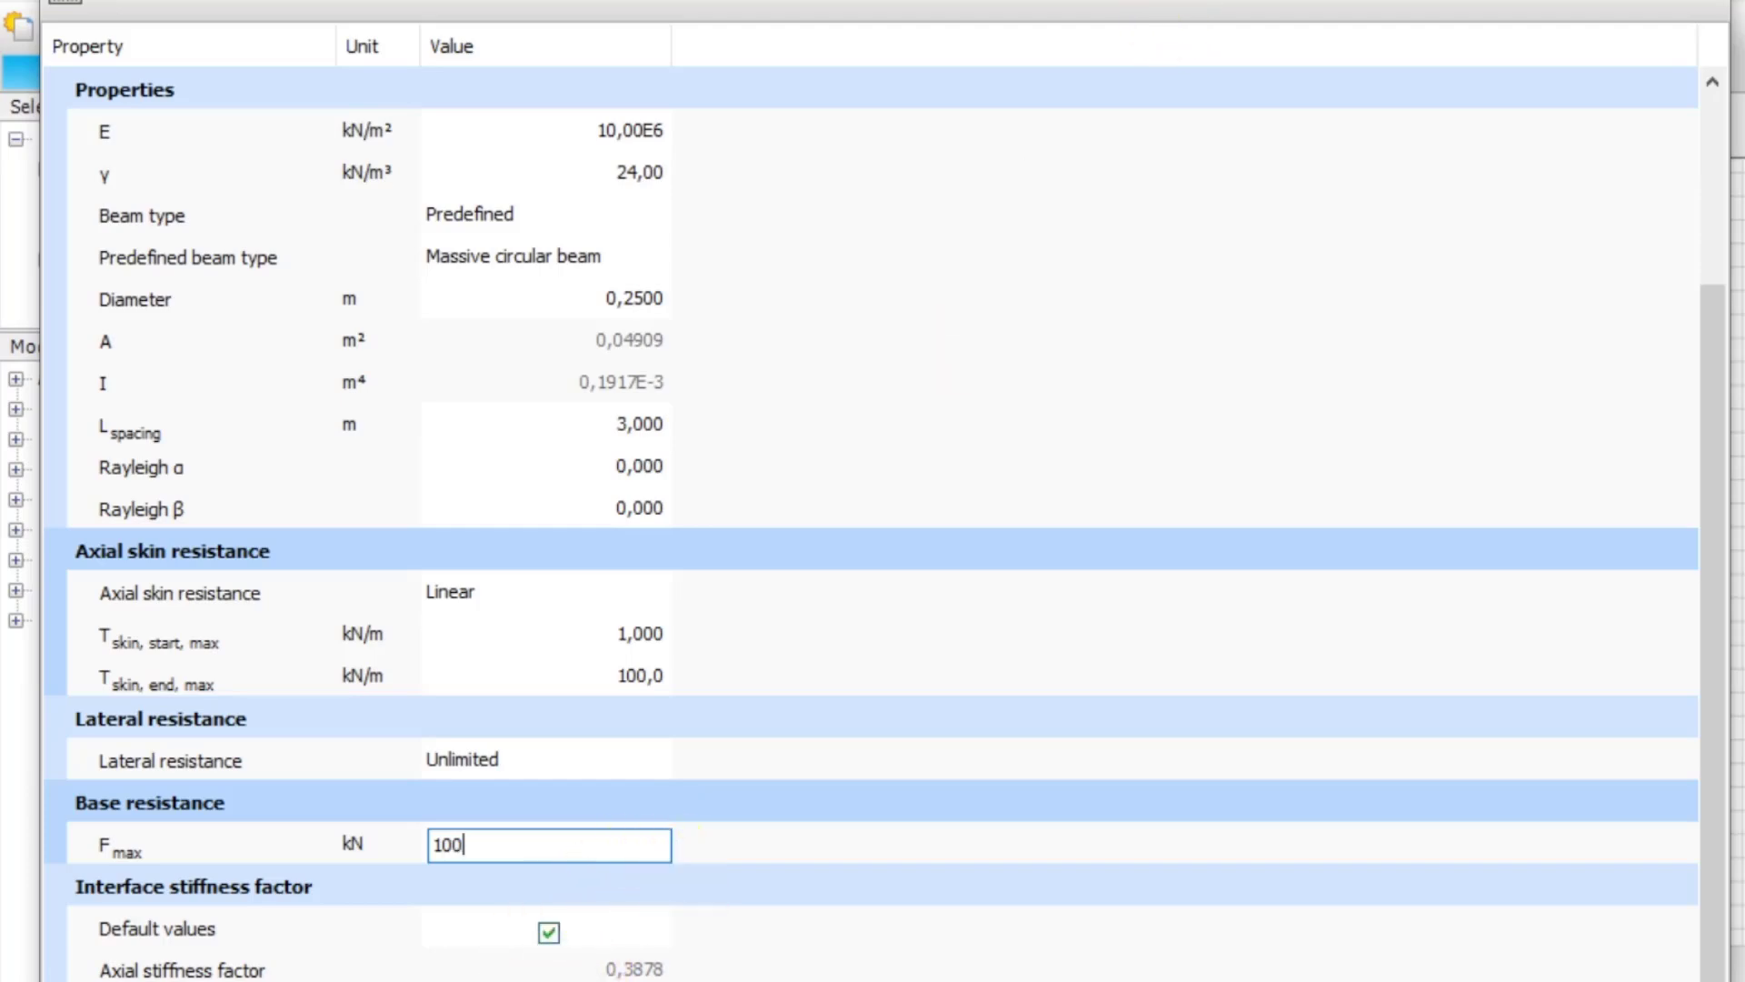
left_click_drag(1155, 0, 1178, 0)
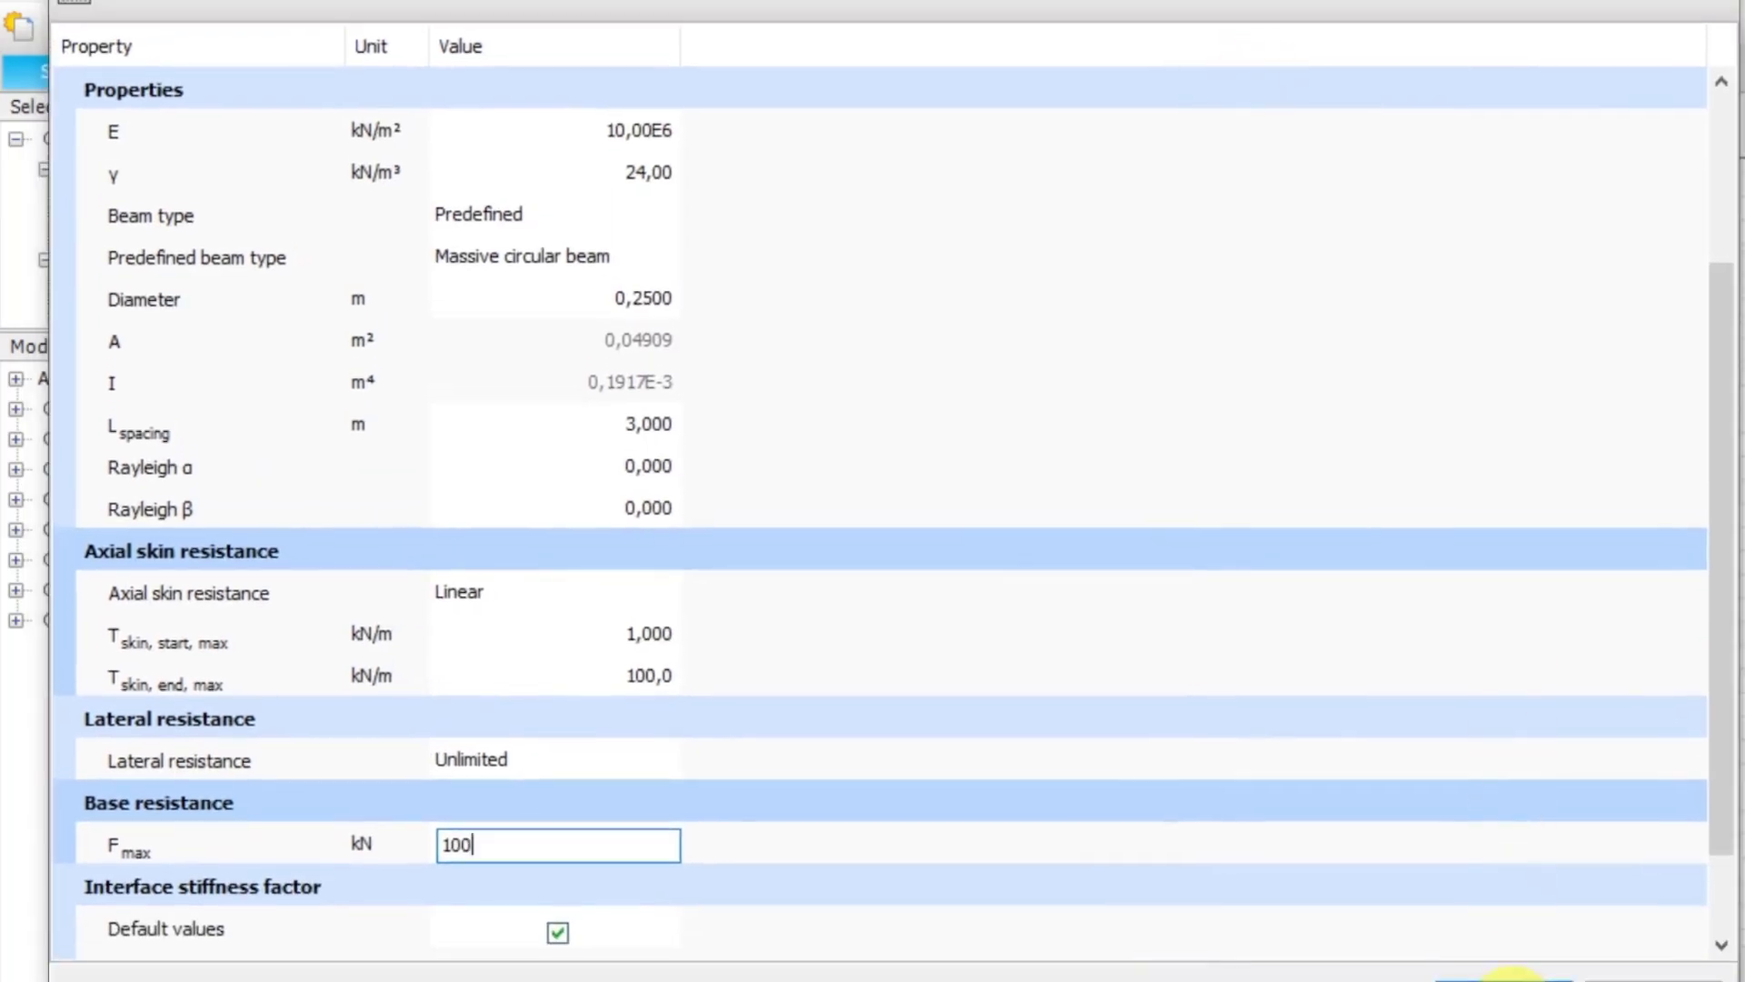
left_click(1511, 978)
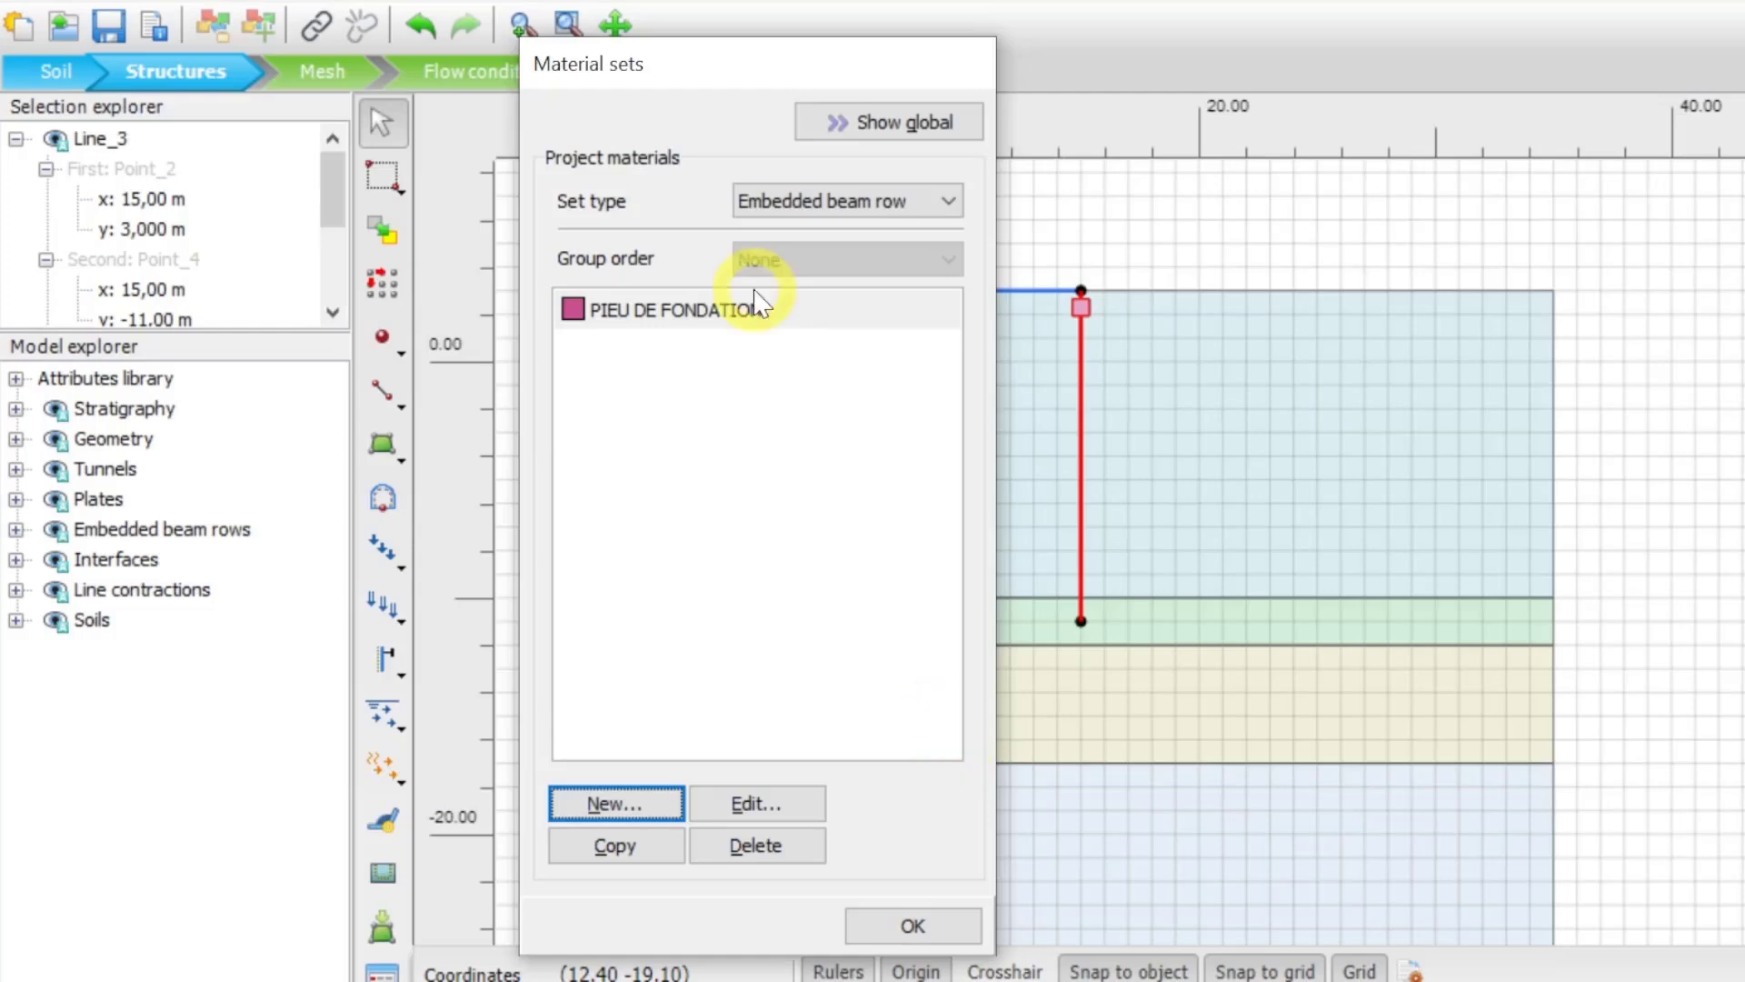
Assign the PIEU DE FONDATION material to both embedded beam rows, close the material sets and clear the selection
left_click(764, 313)
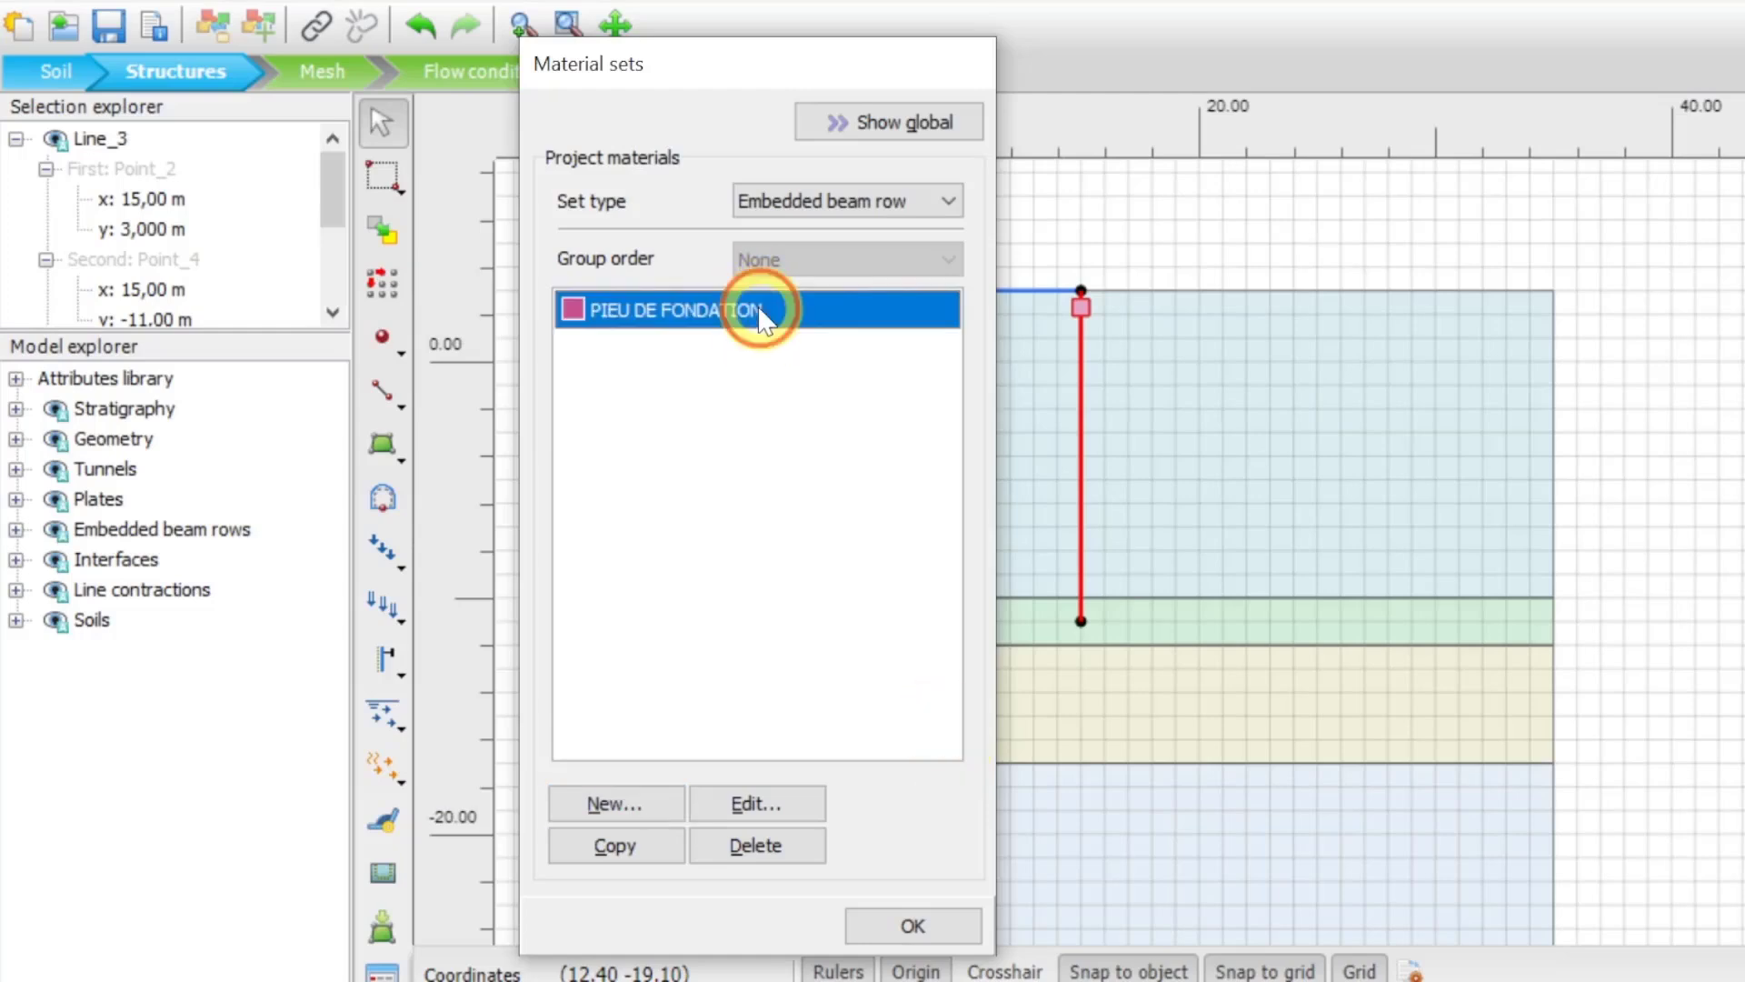
mouse_move(762, 320)
left_mouse_down()
mouse_move(1095, 348)
mouse_move(1079, 333)
left_mouse_up()
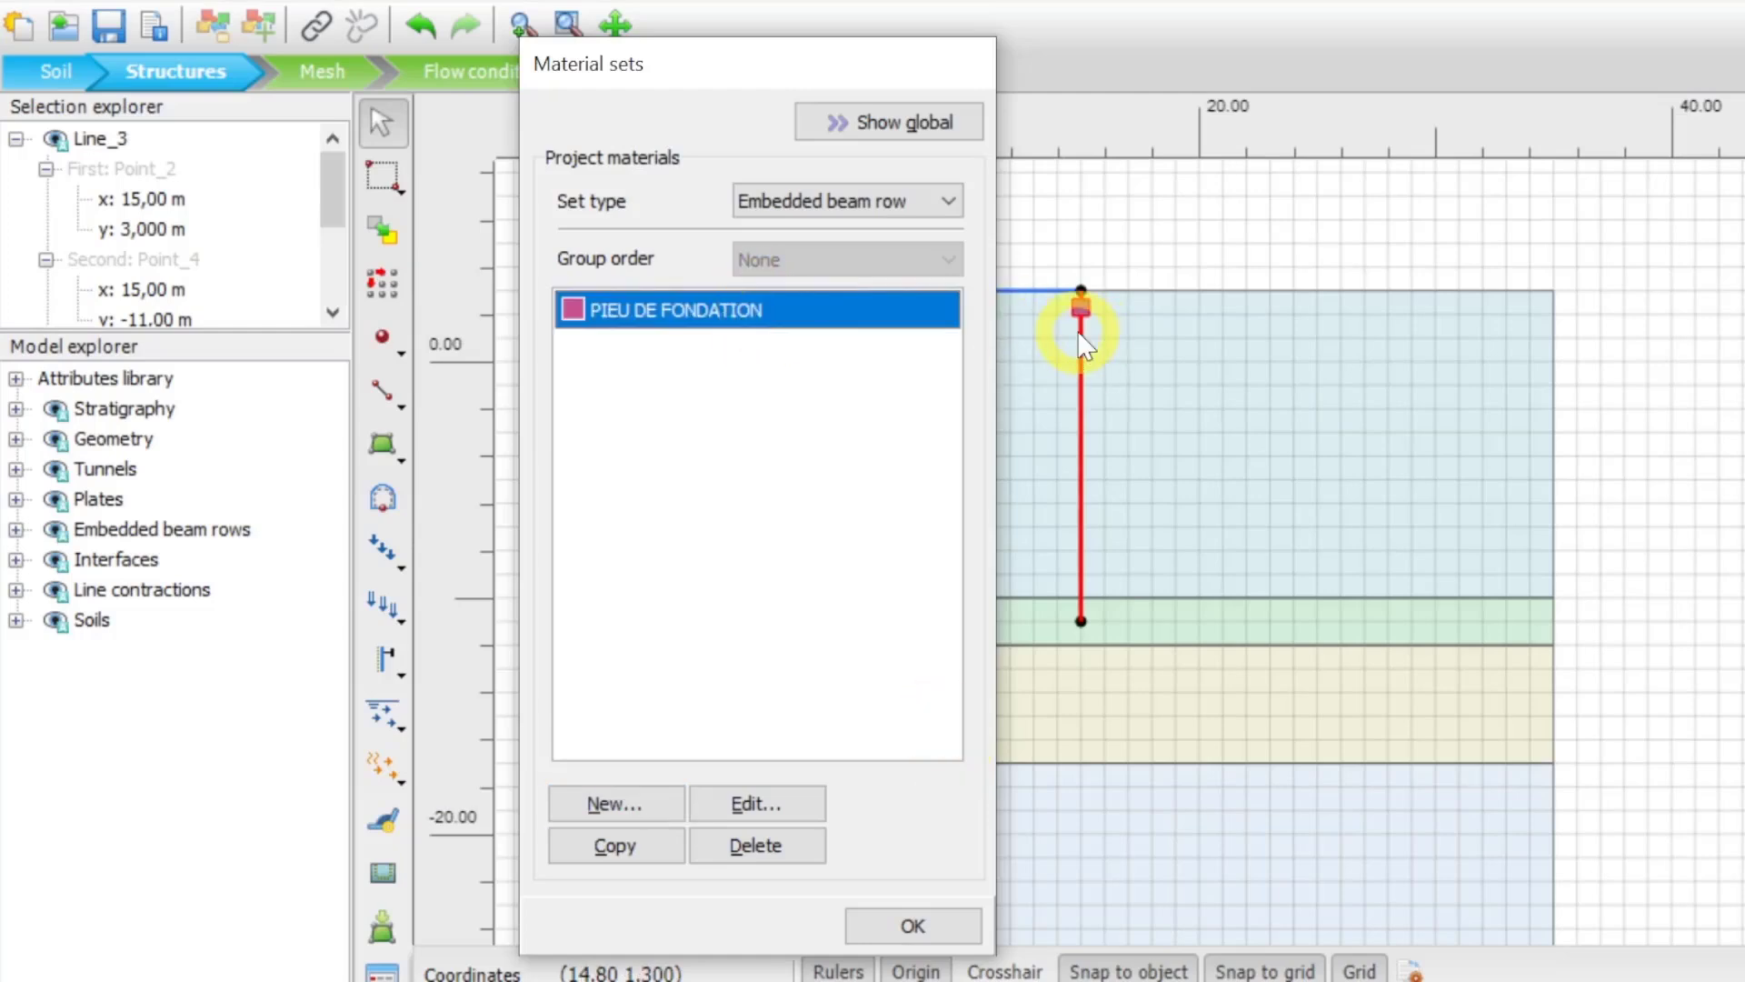
left_click_drag(834, 67, 498, 60)
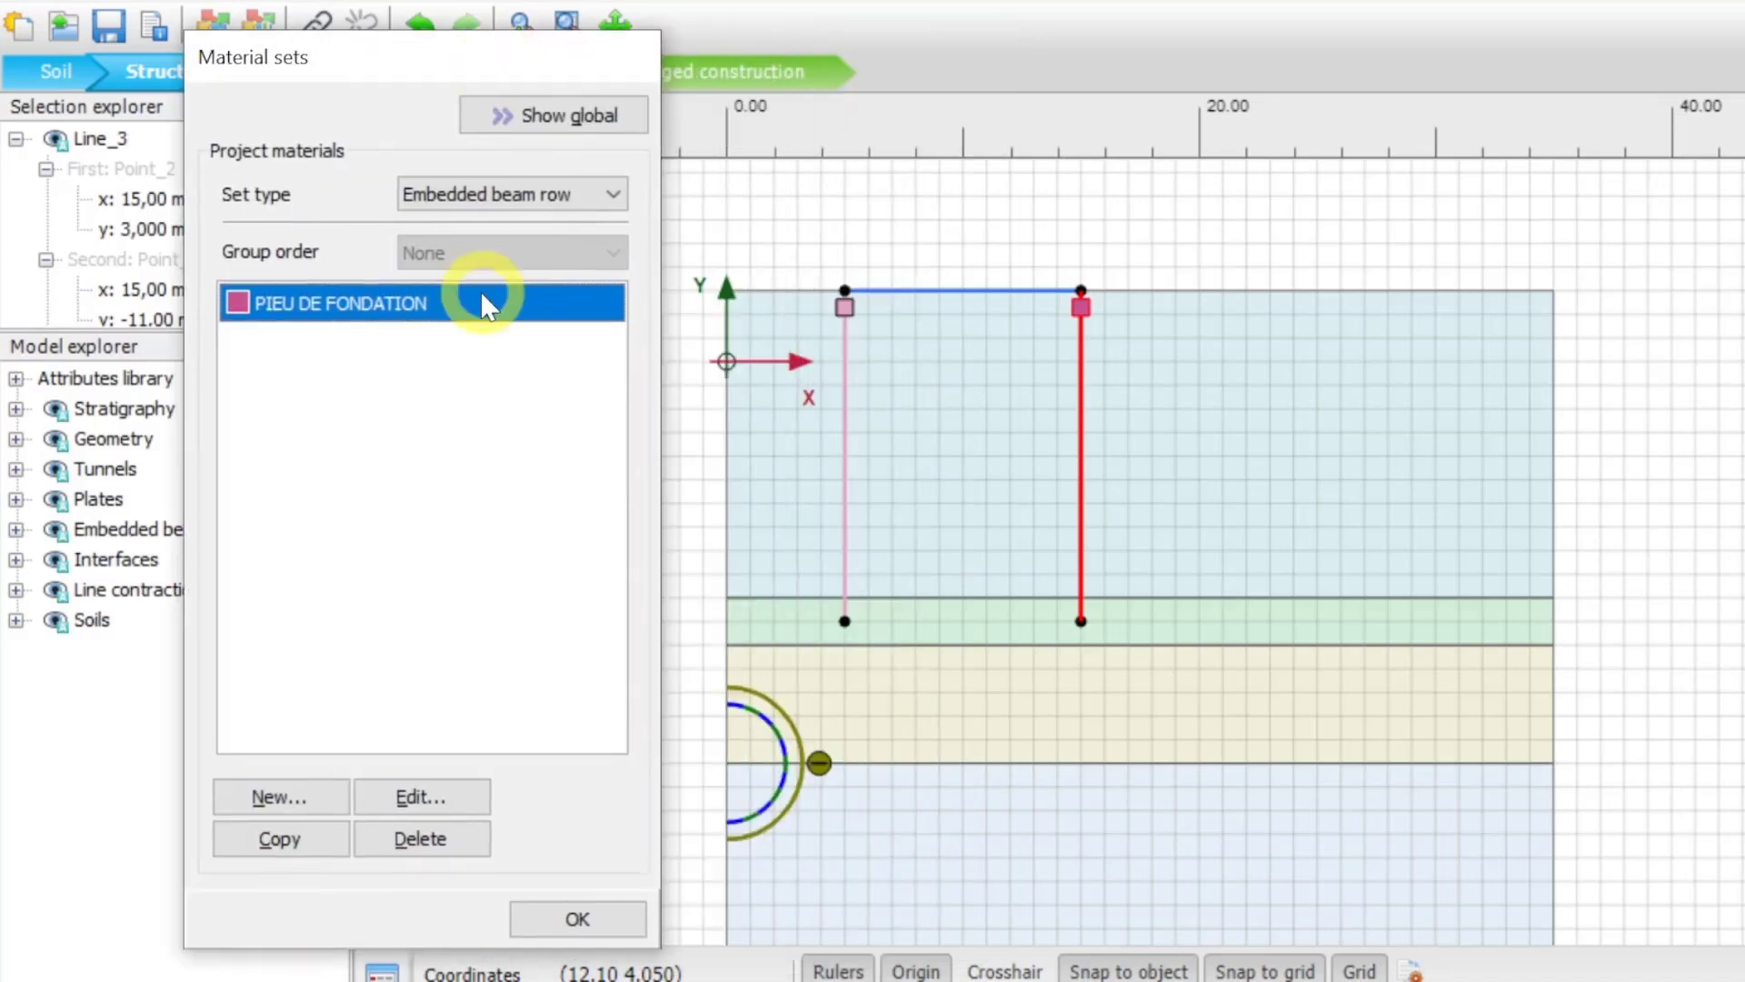
left_click_drag(480, 291, 844, 305)
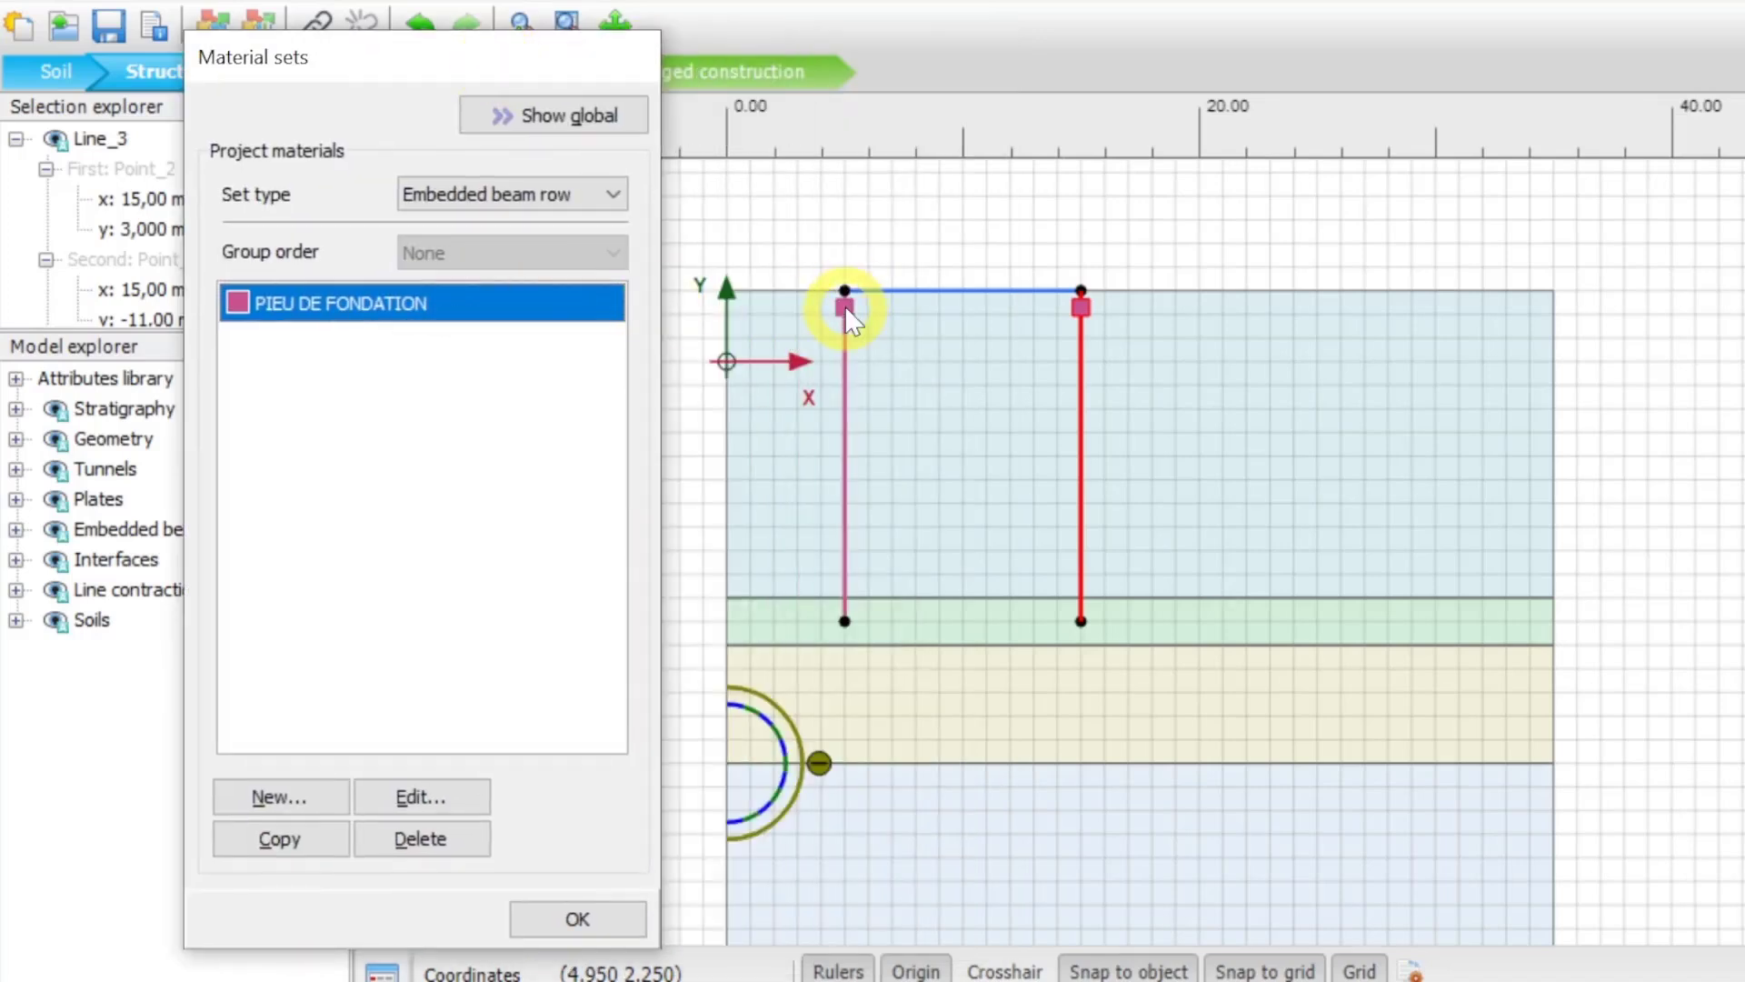
left_click(616, 915)
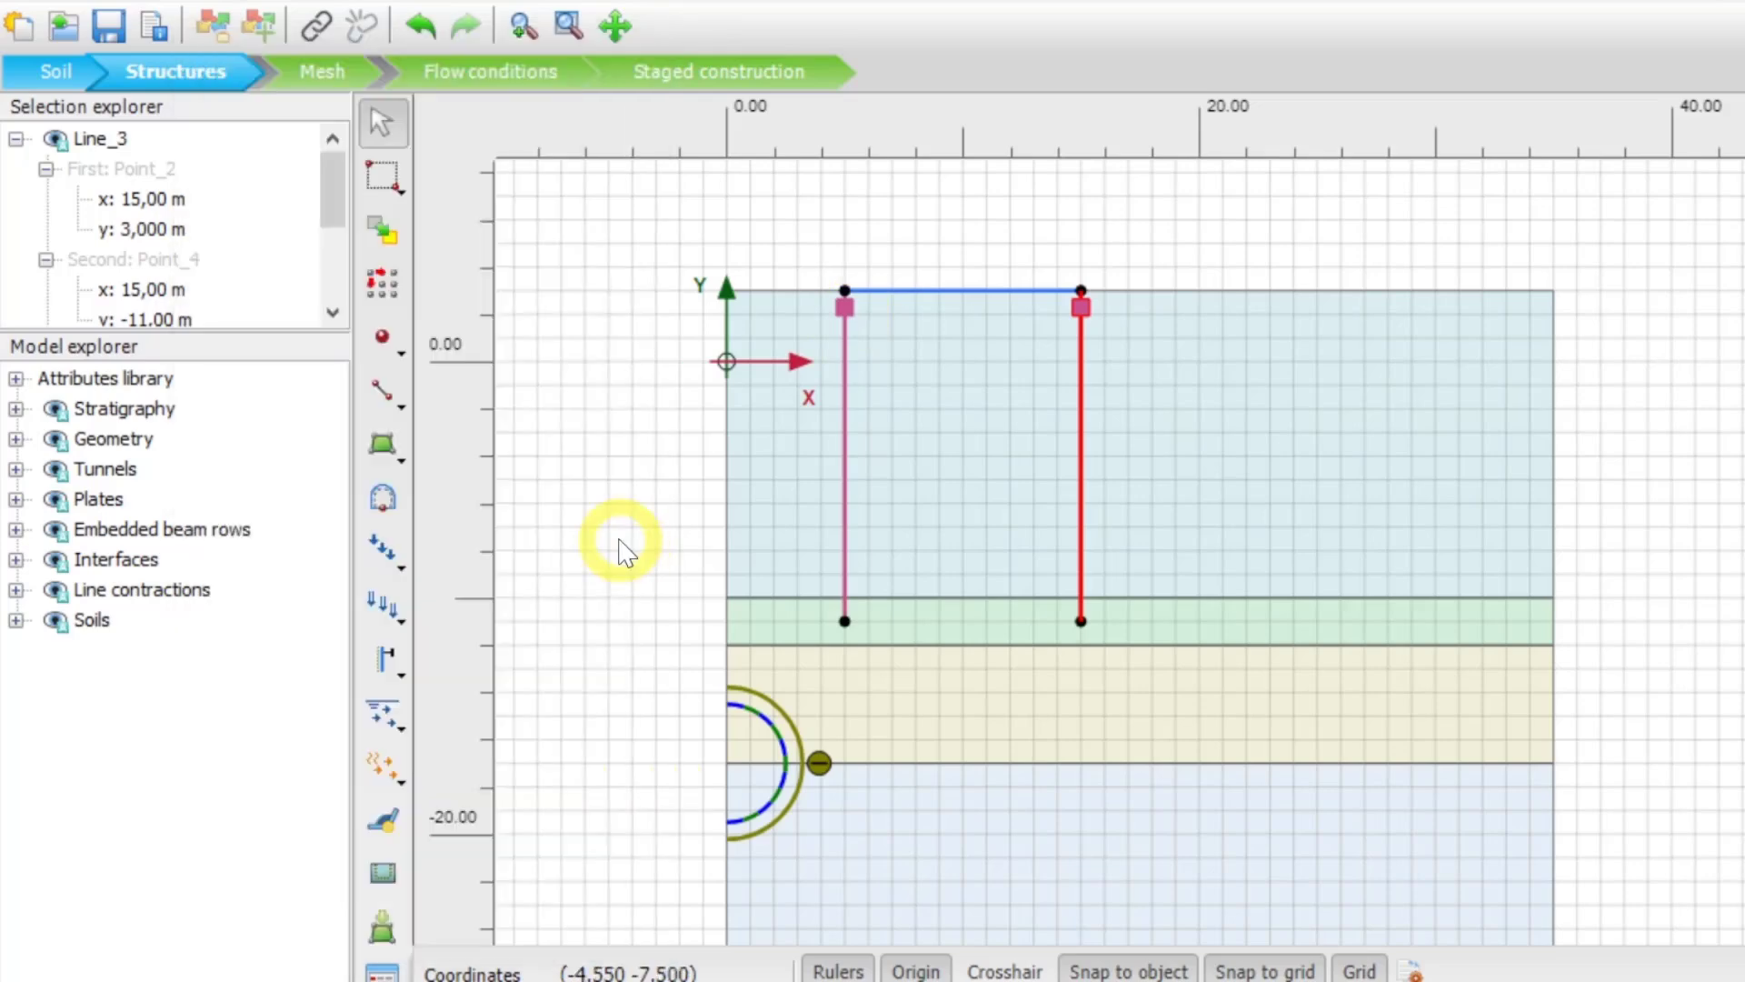
left_click(747, 565)
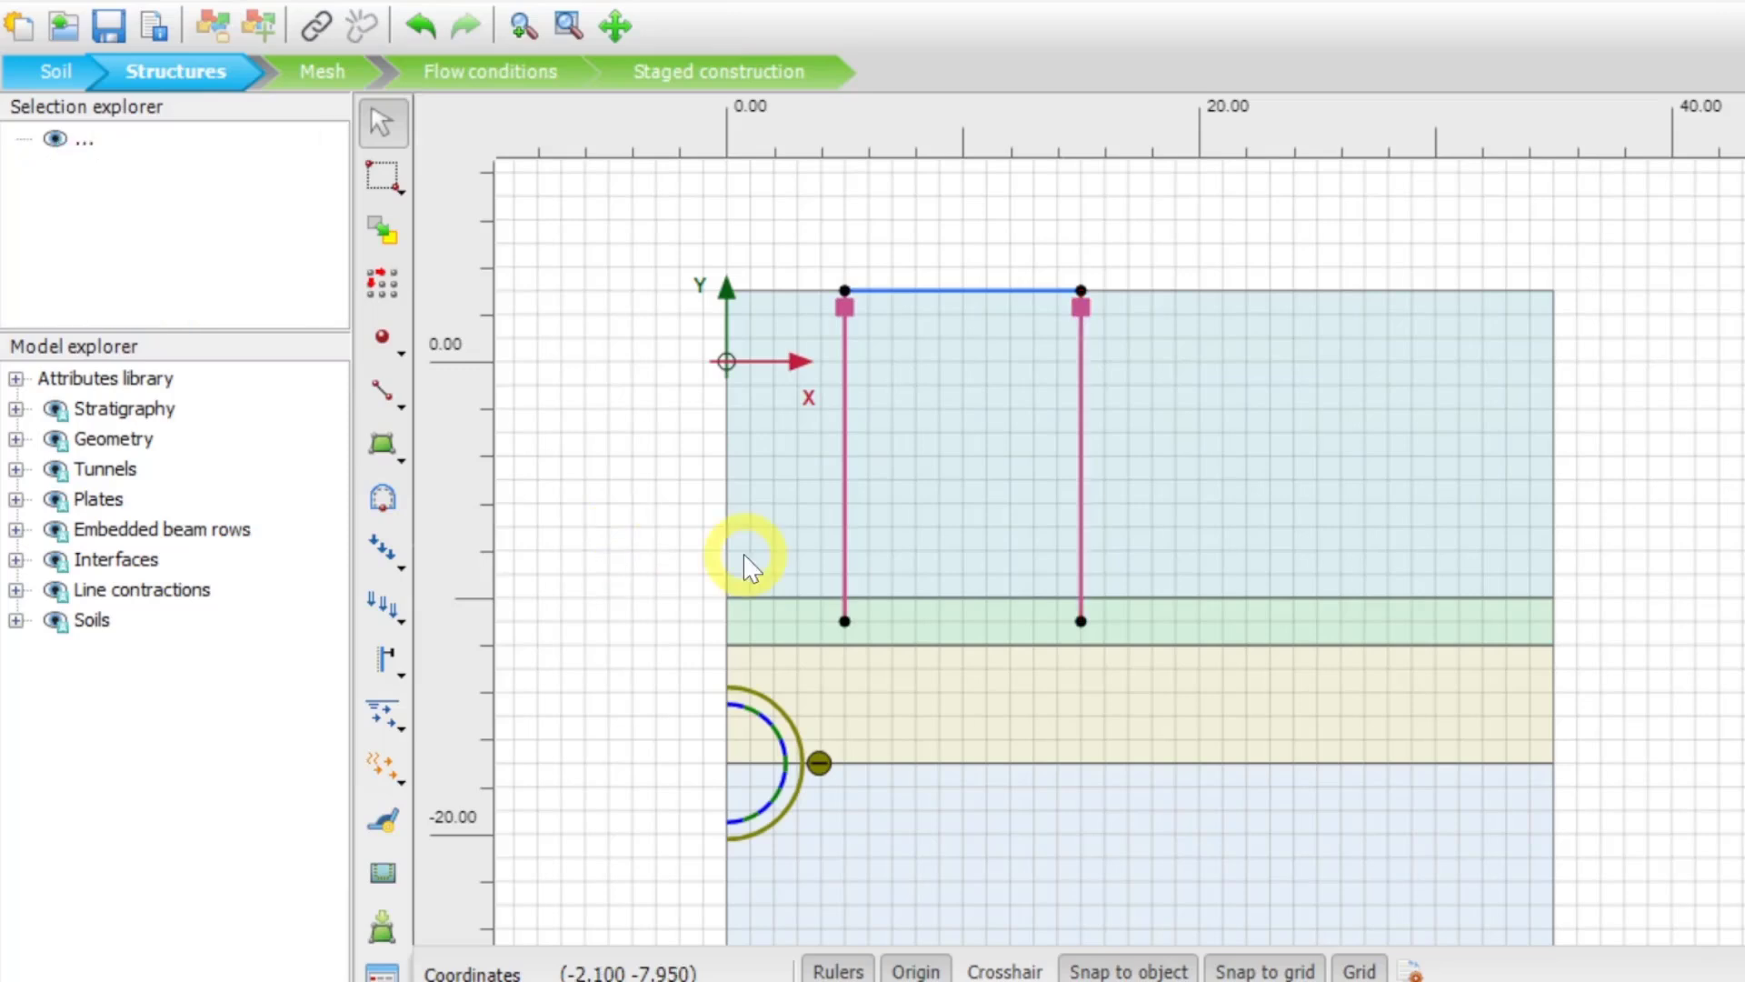
Switch to mesh mode and generate the finite element mesh of the whole model with the offered mesh options
scroll(748, 565, "down", 3)
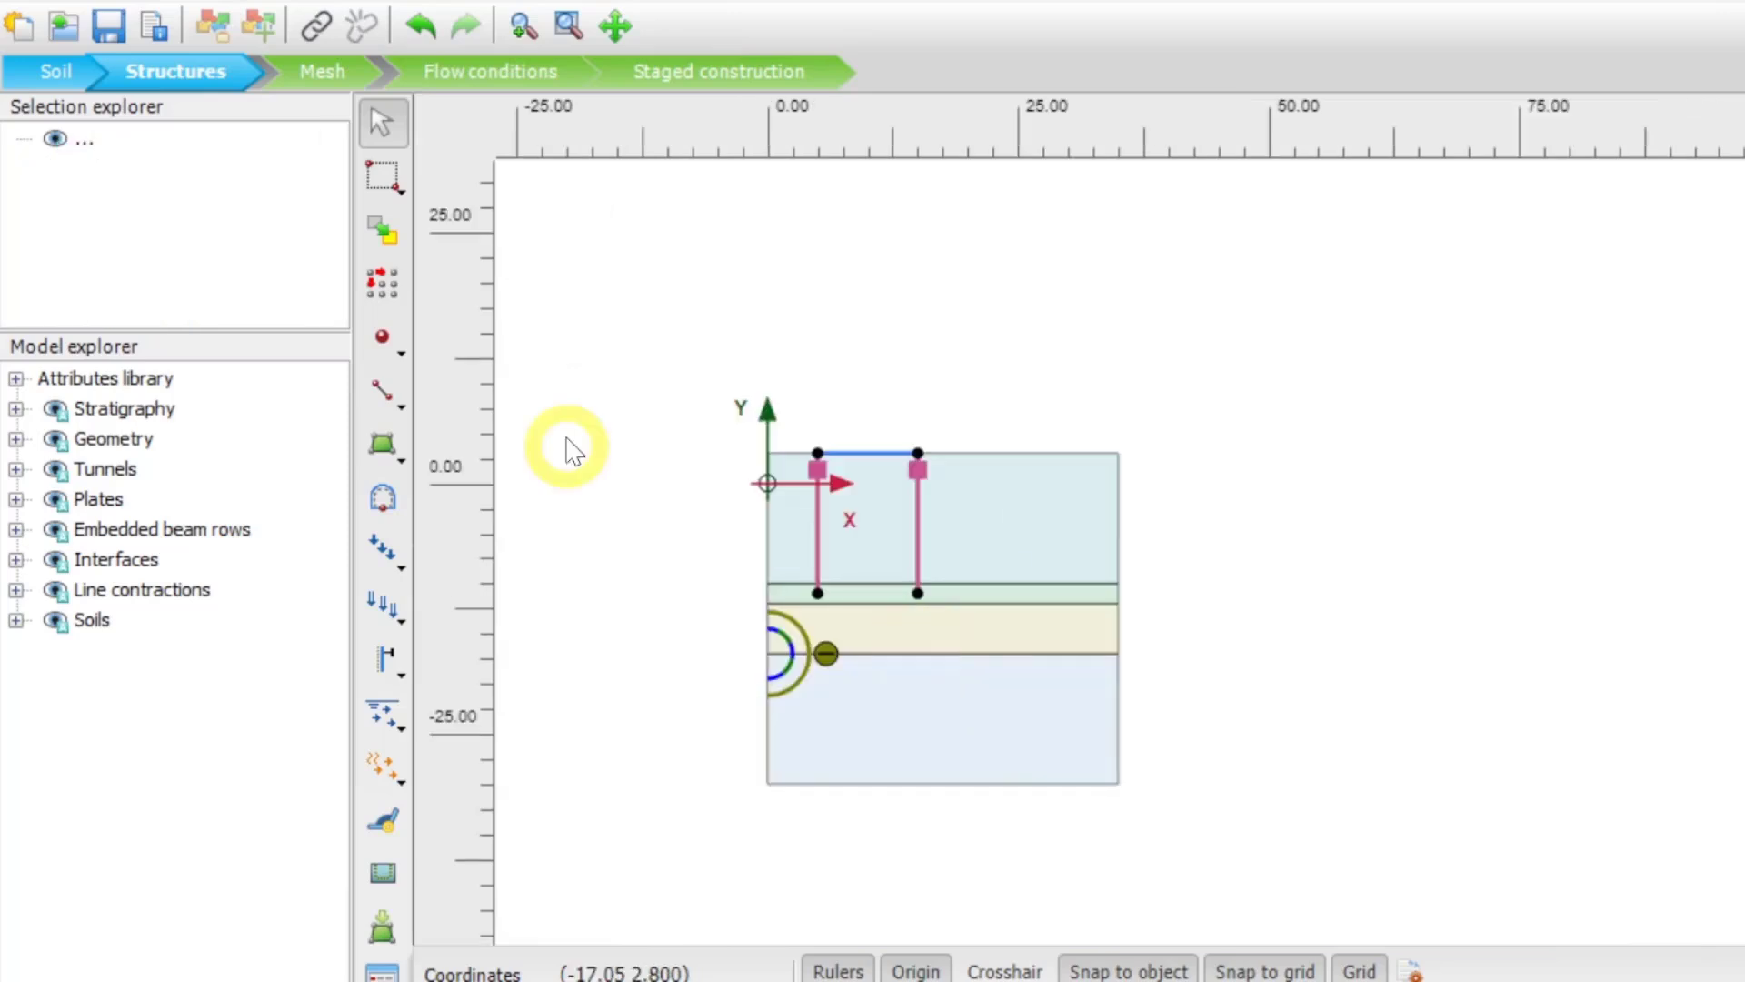
left_click(341, 73)
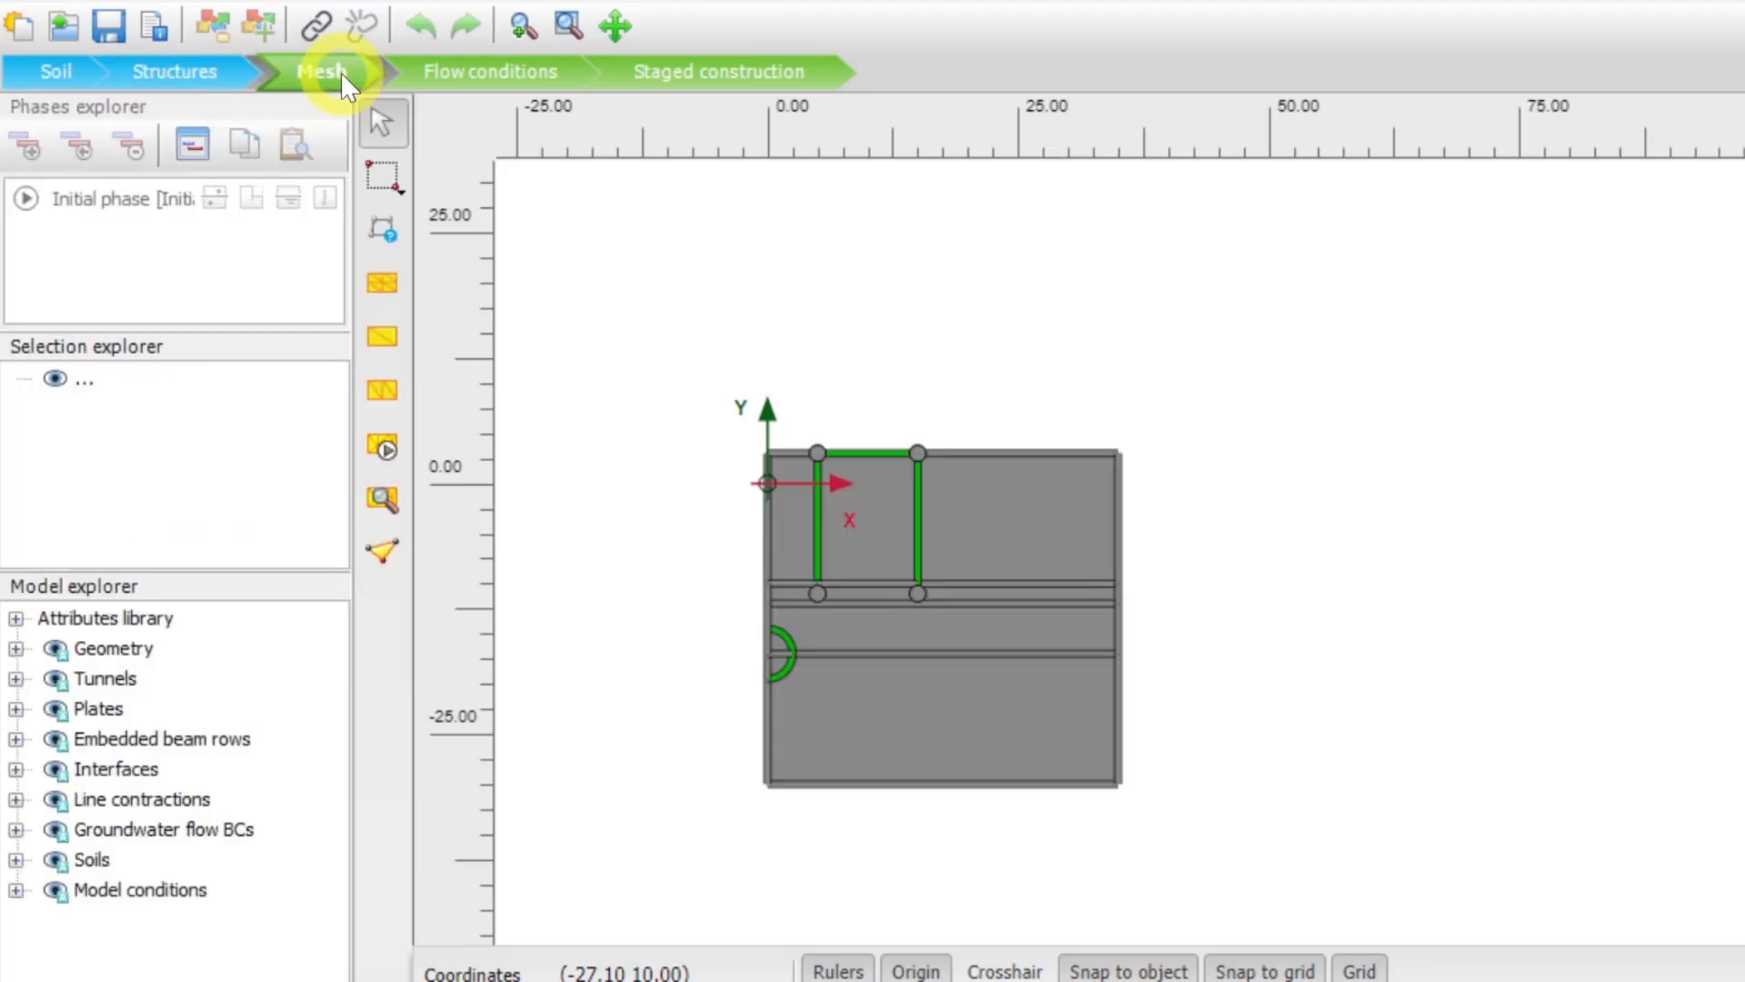
left_click(386, 449)
left_click(1244, 719)
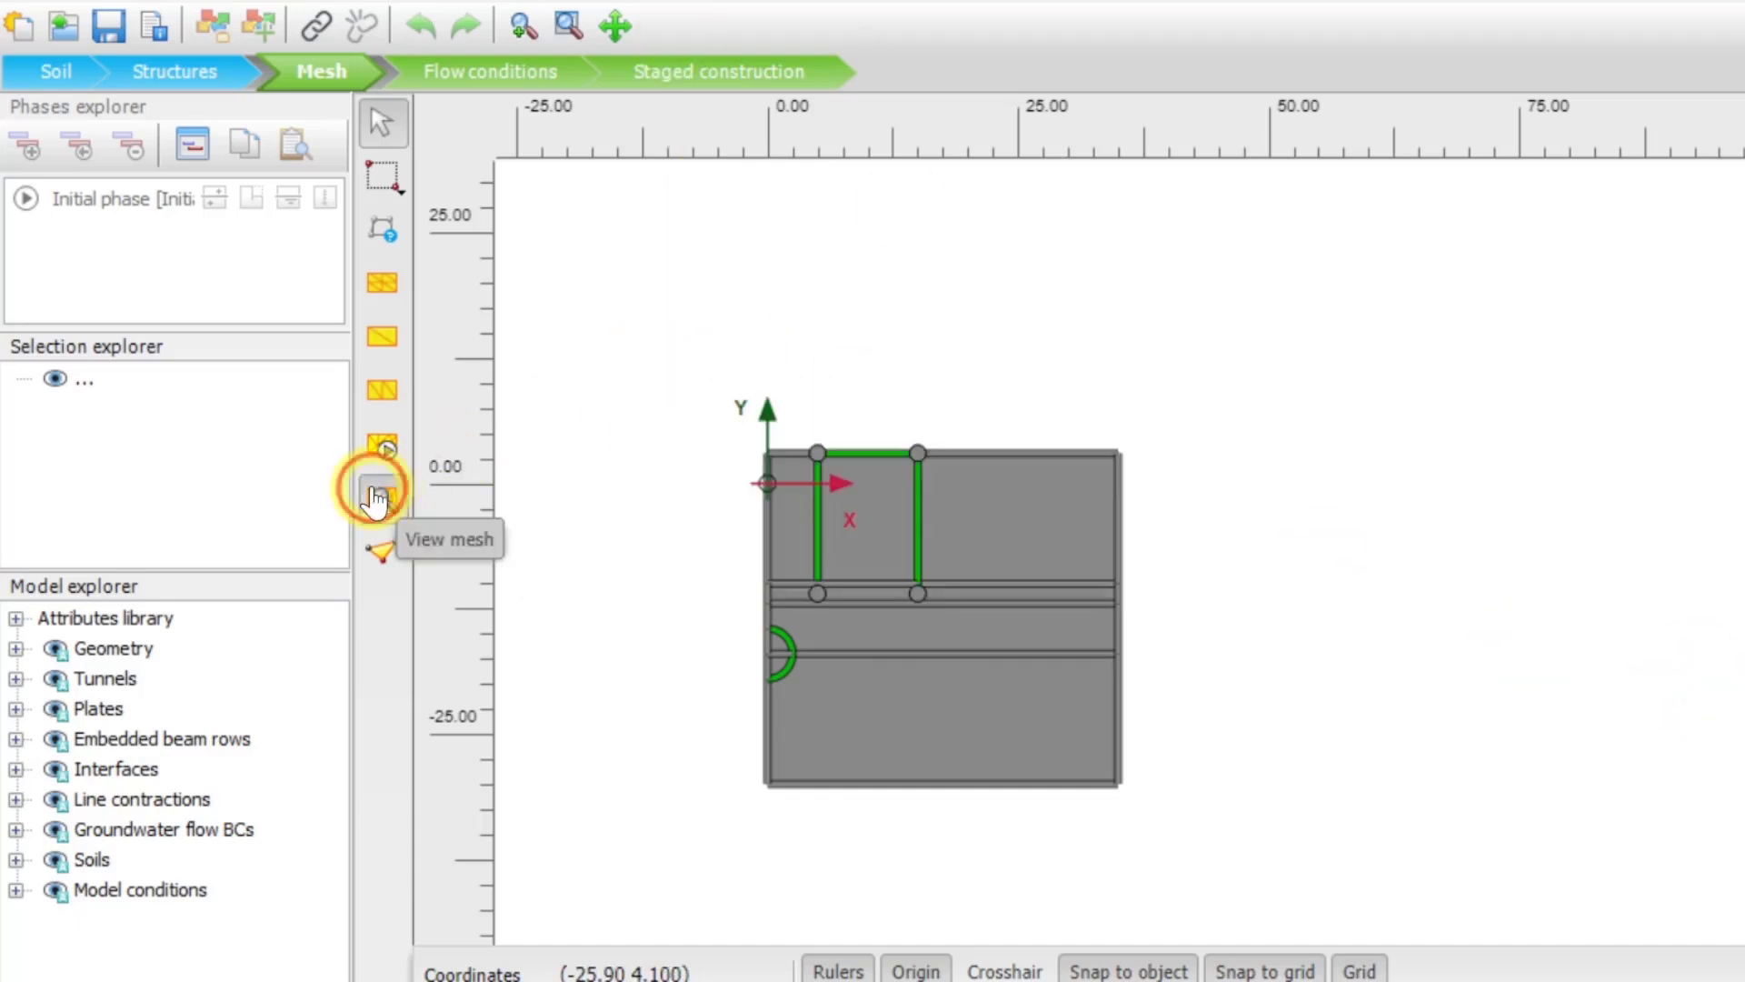
View the generated mesh in PLAXIS Output, enlarge the connectivity plot to examine the elements around the piles and tunnel, and close it
left_click(378, 499)
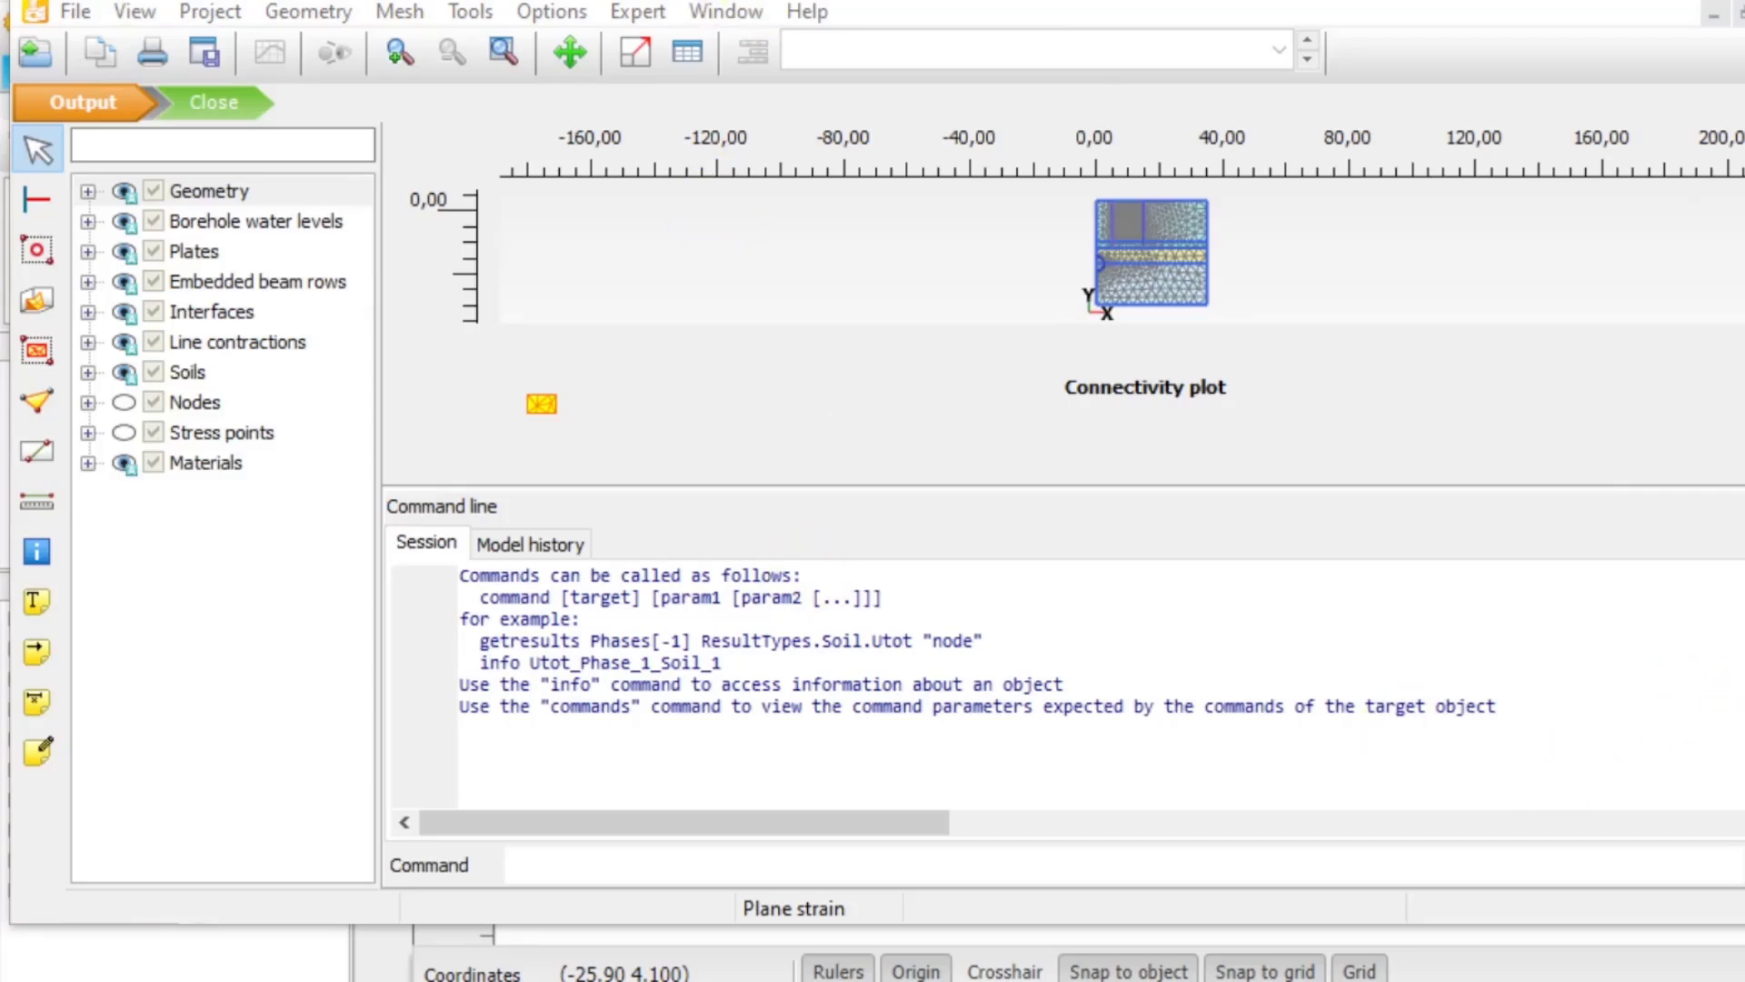
key("alt+F4")
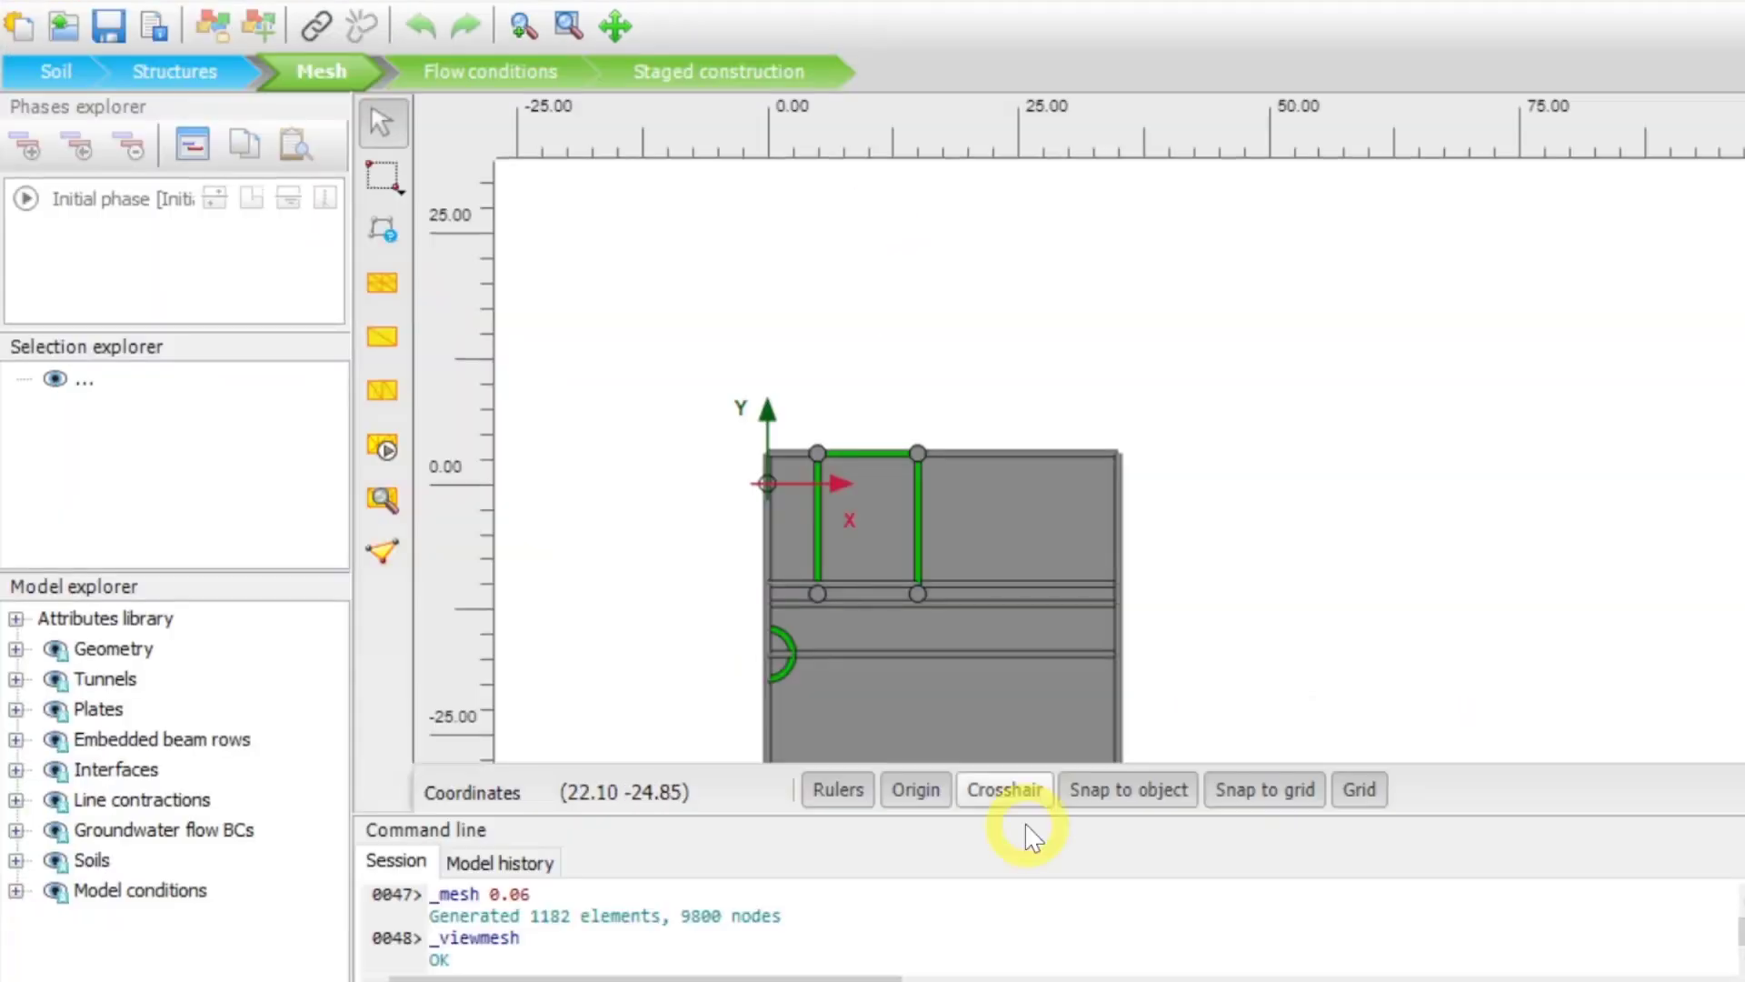
key("alt+Tab")
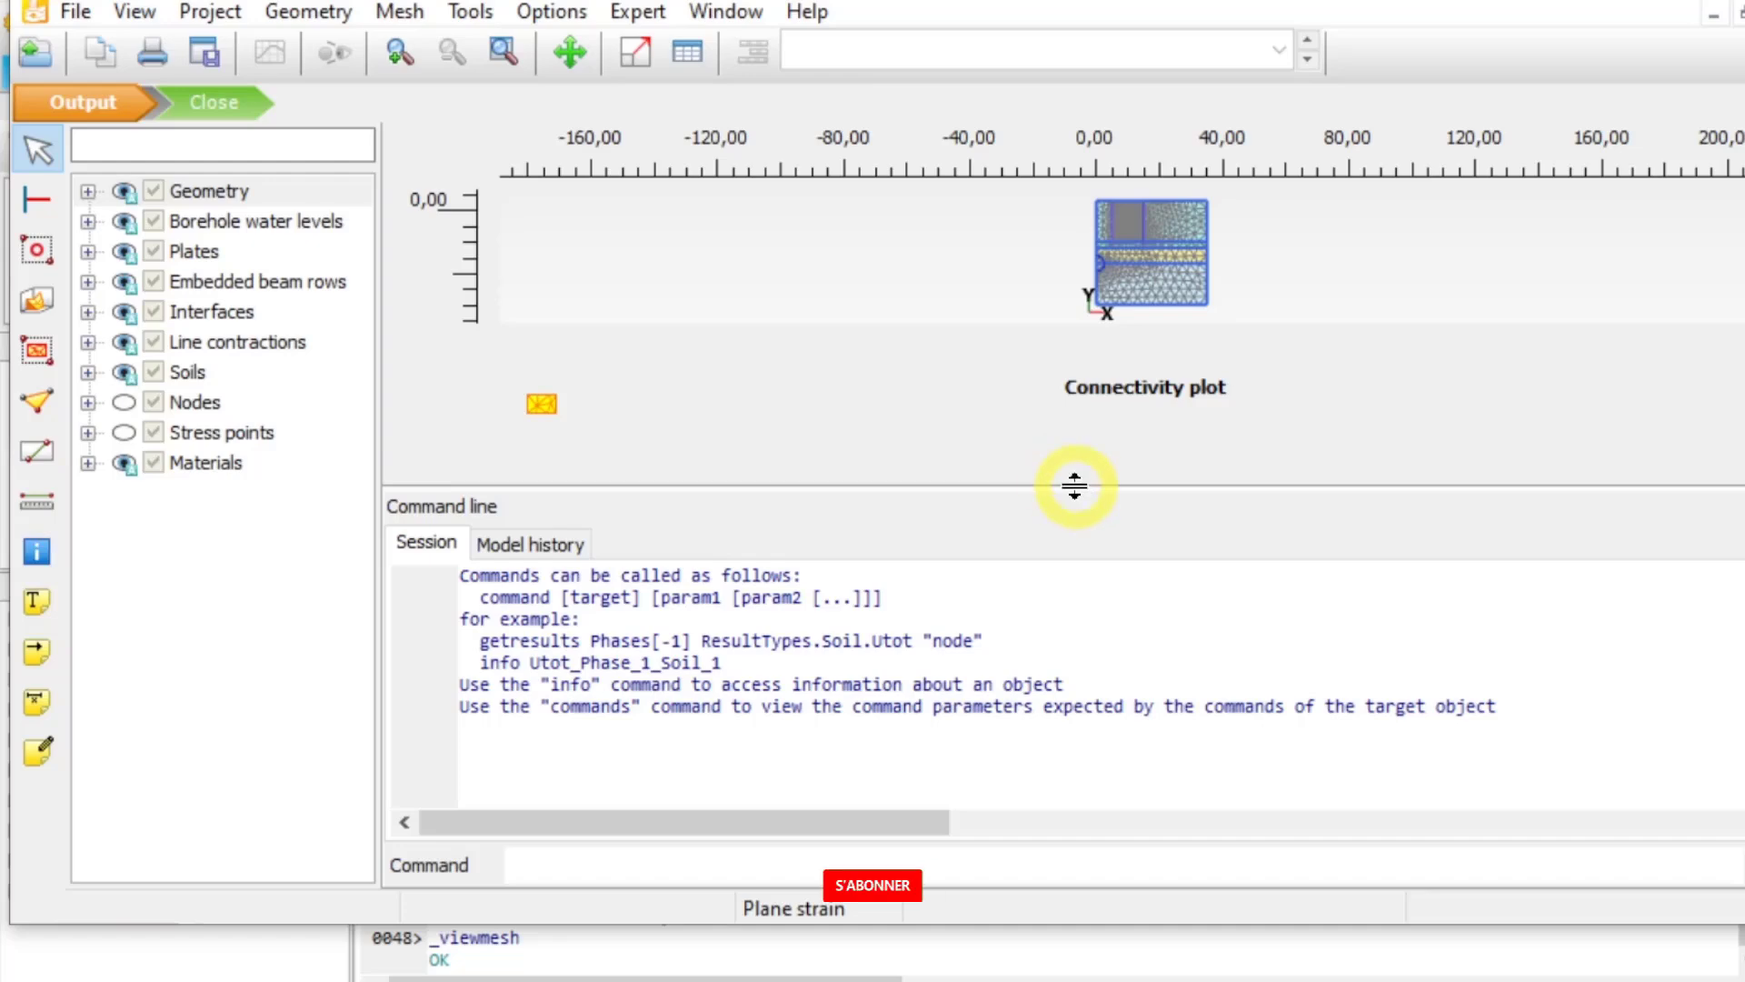
left_click_drag(1074, 486, 1074, 885)
scroll(1108, 331, "up", 2)
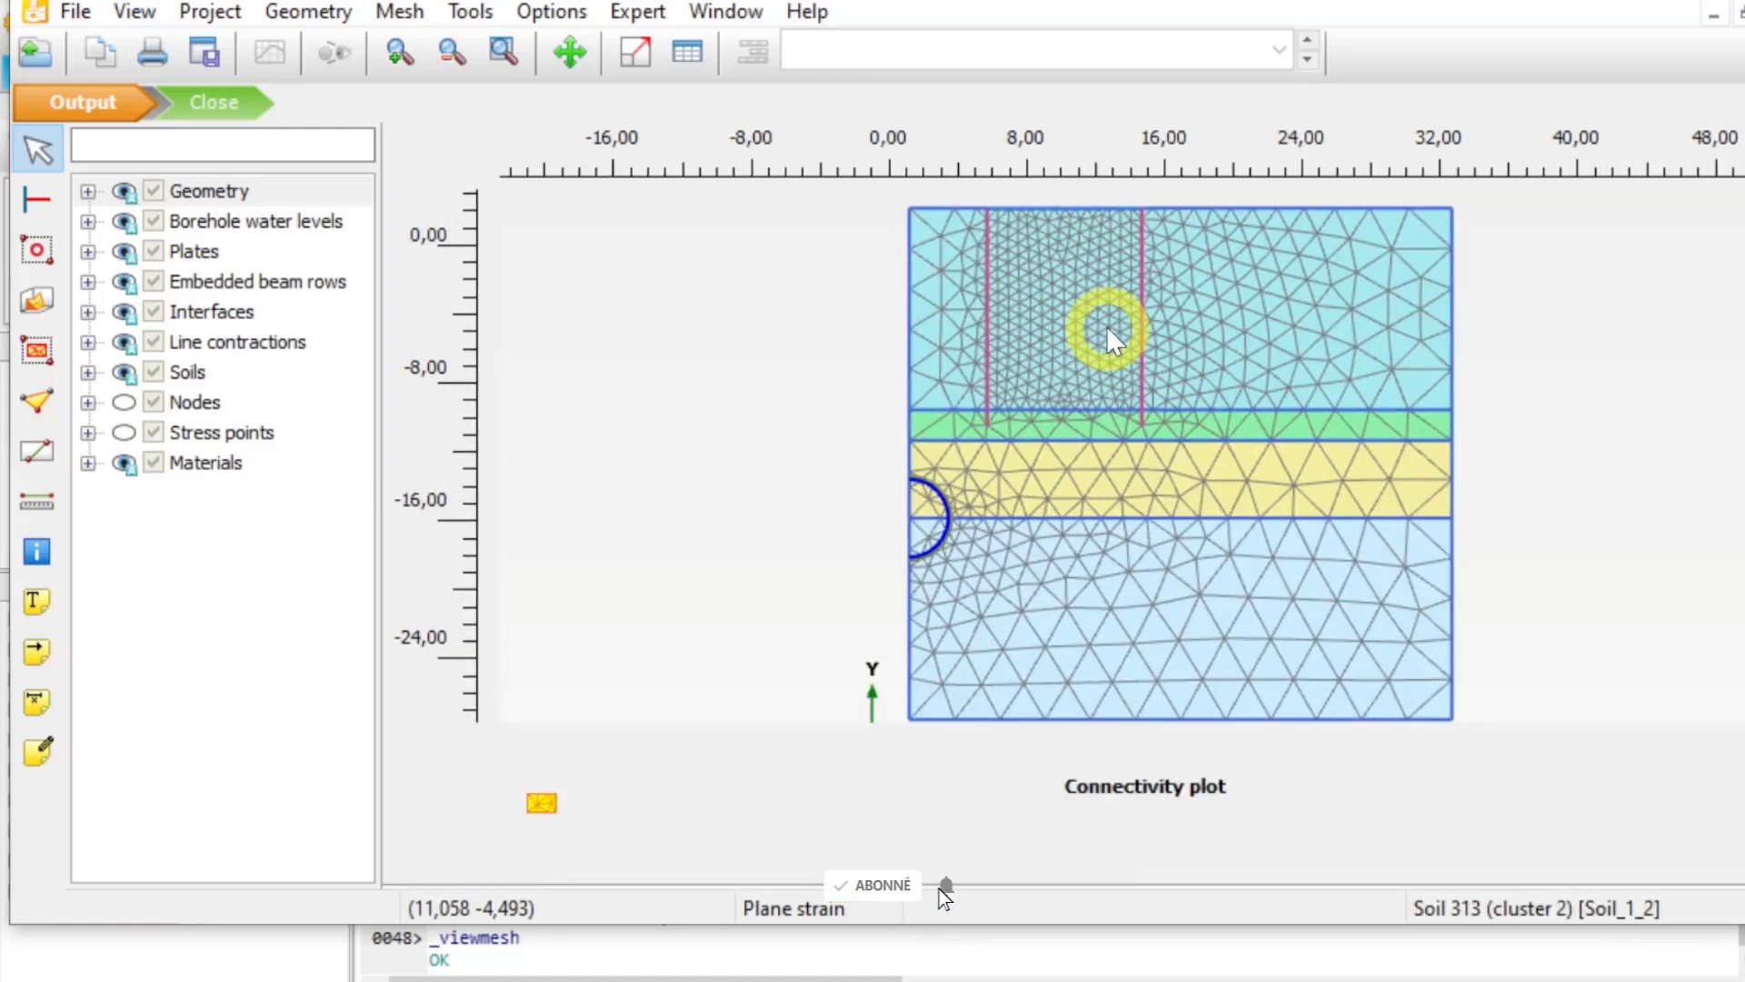
scroll(1165, 482, "down", 2)
left_click_drag(1165, 482, 1001, 477)
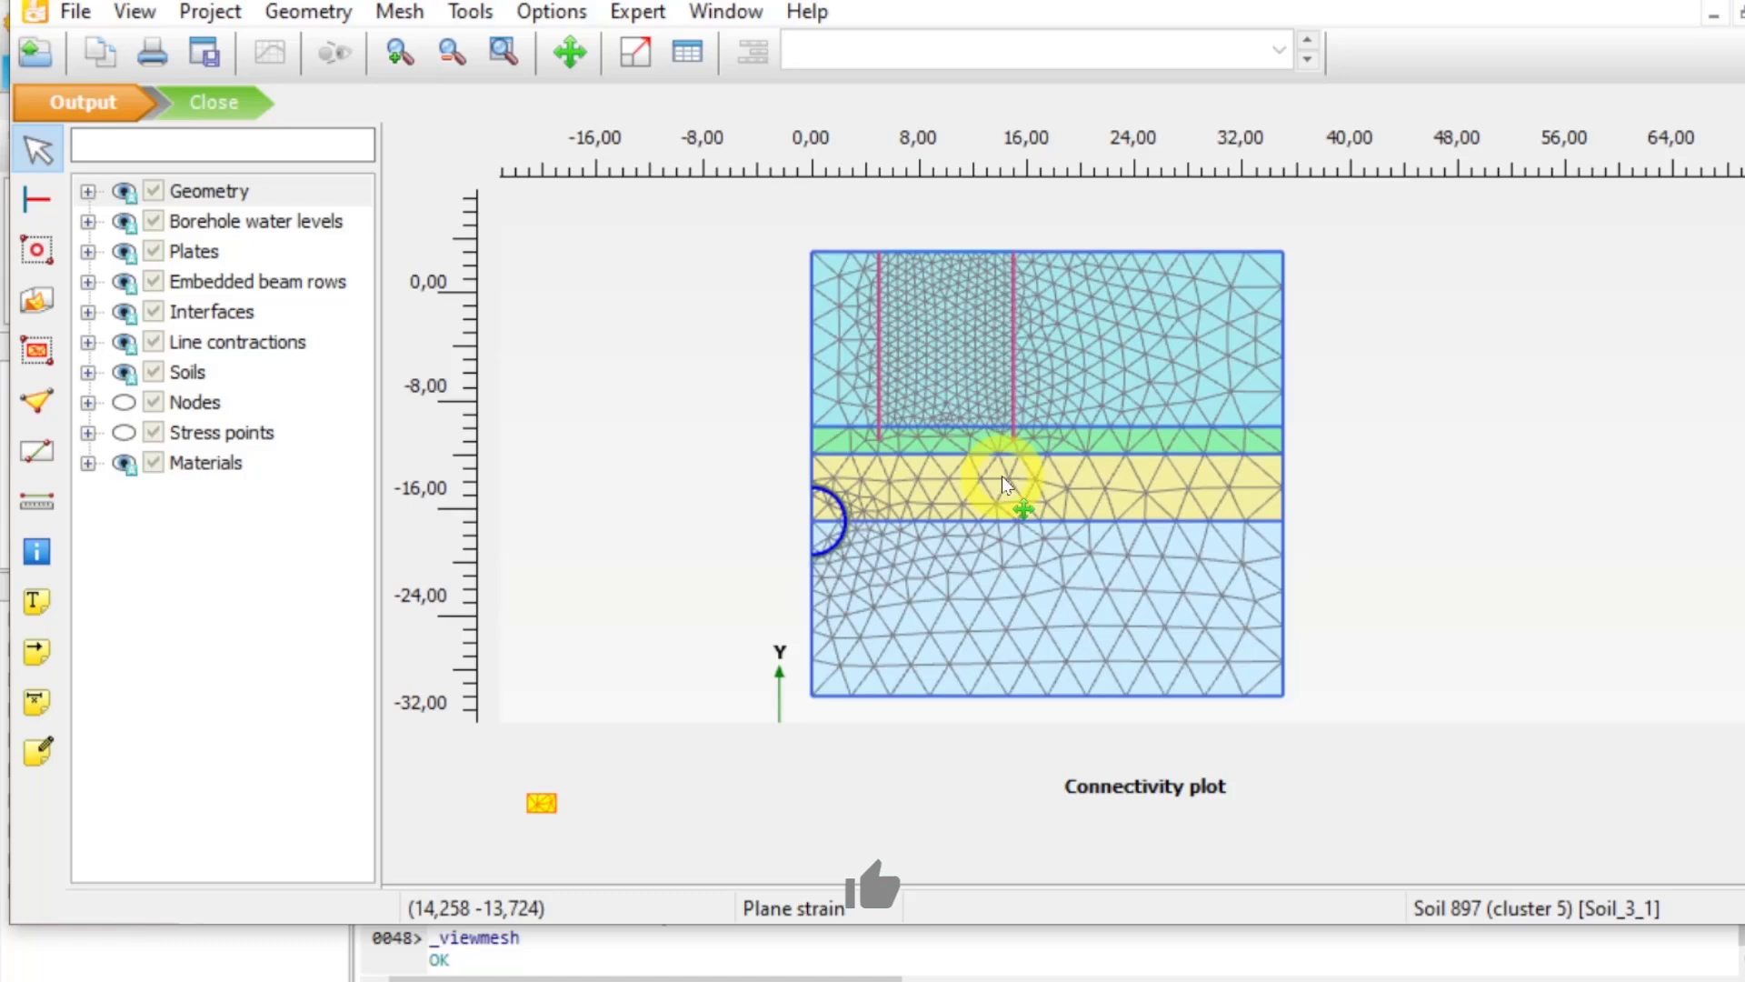
left_click(249, 104)
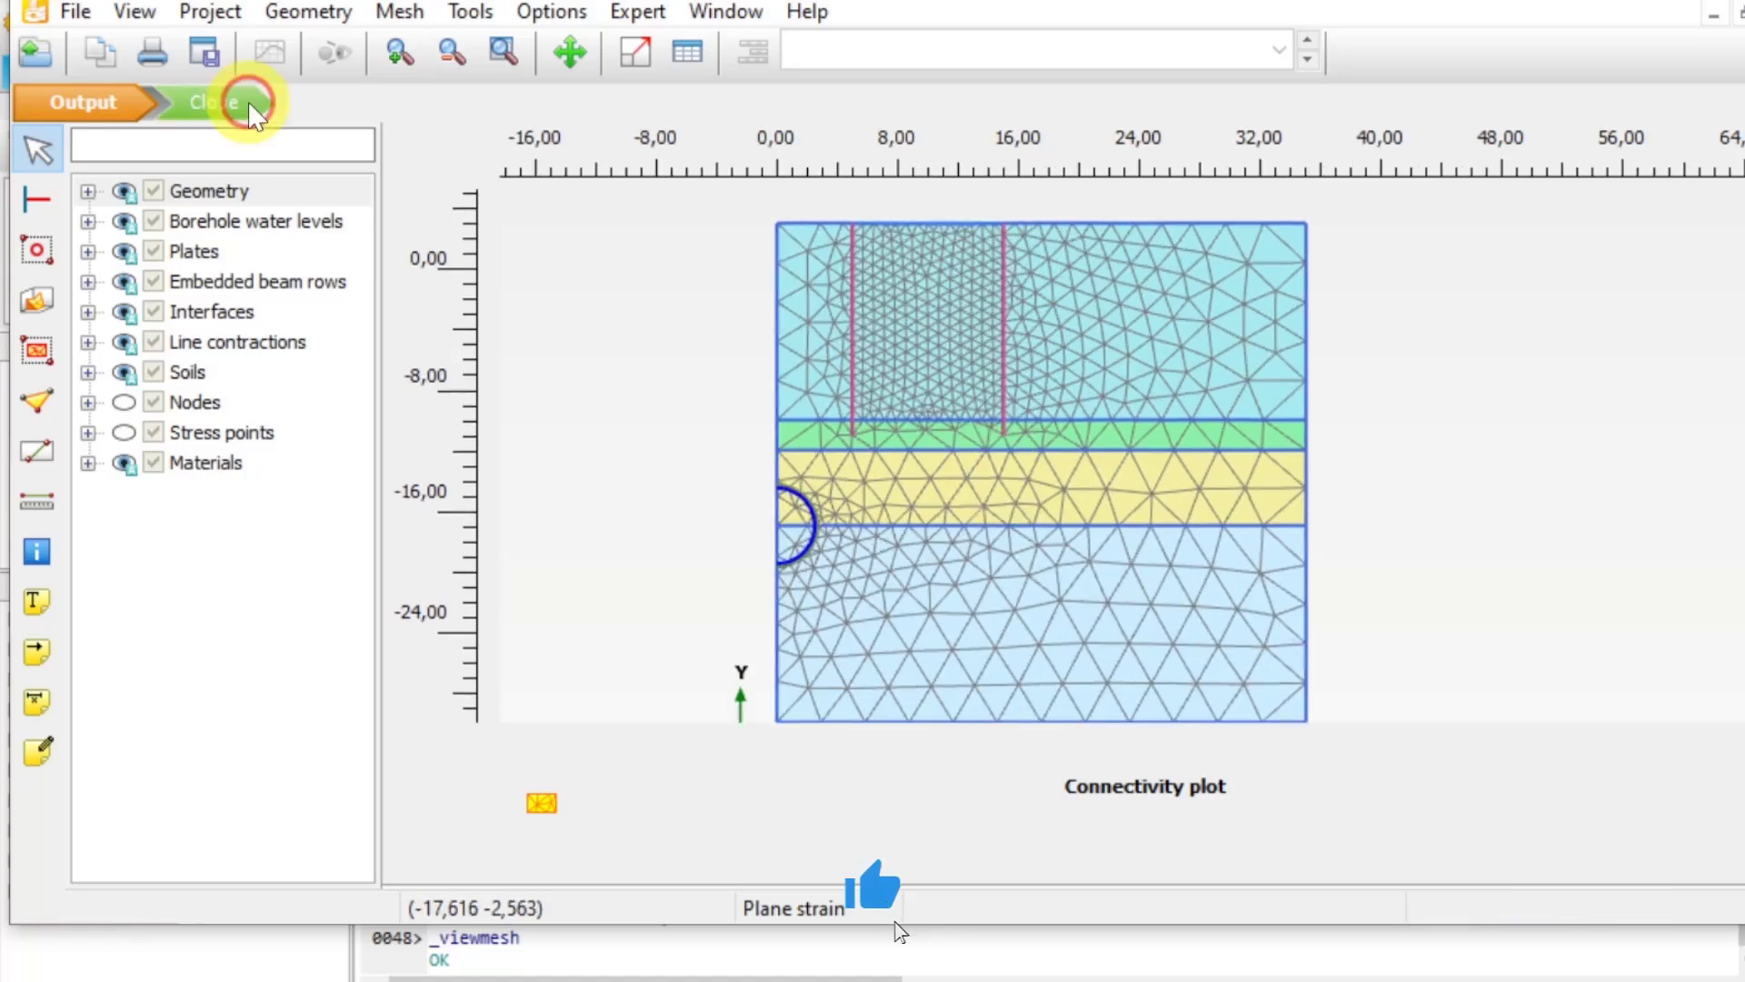